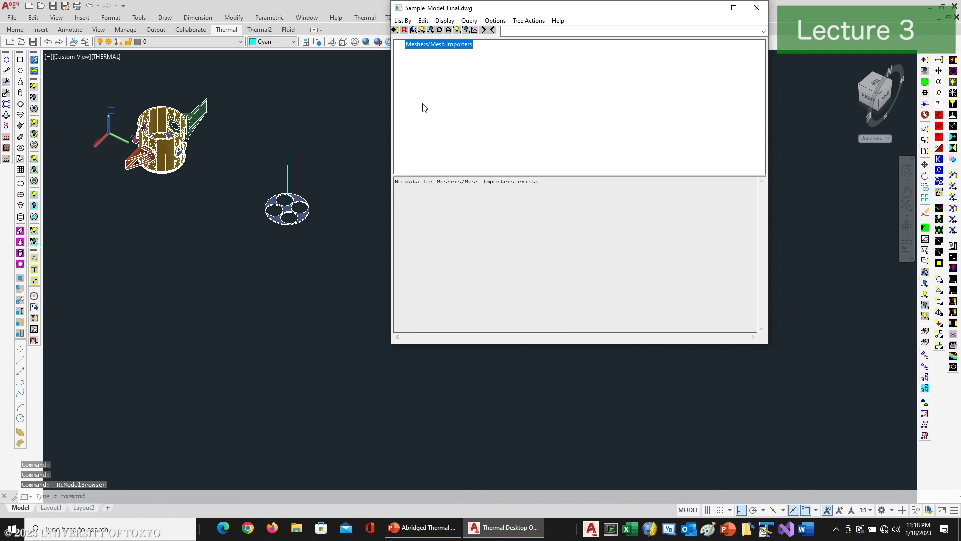
Step: List the model by submodel, make everything in the Submodel Node Tree visible, and close the Model Browser
click(403, 20)
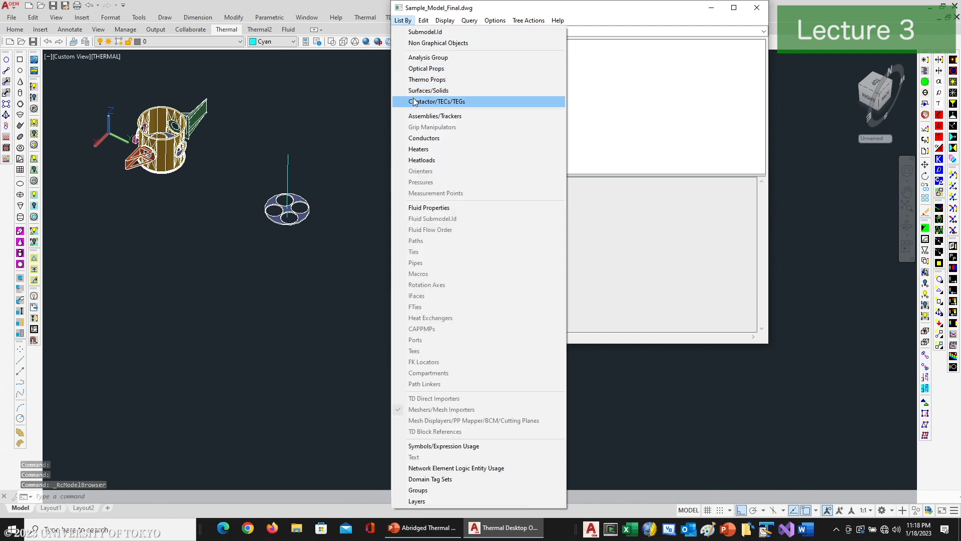
click(416, 32)
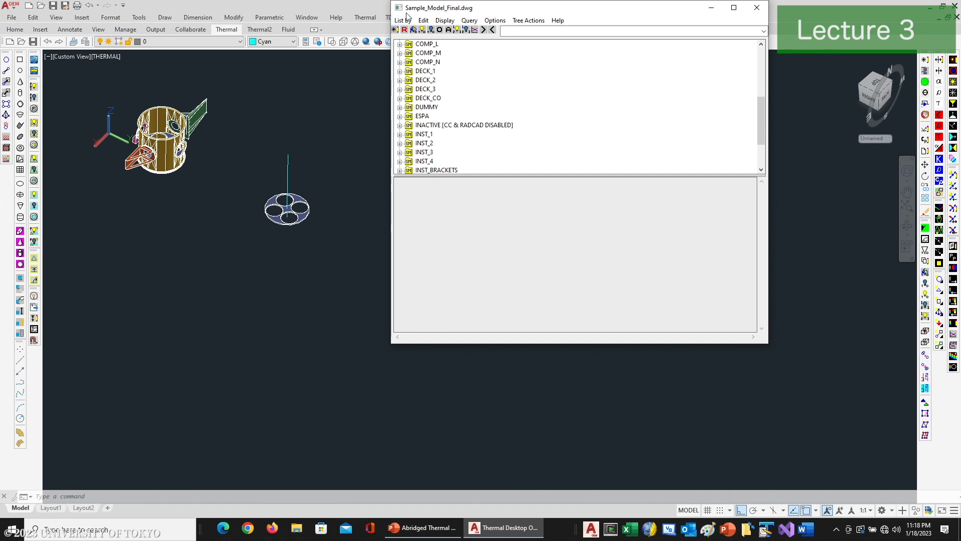
click(405, 20)
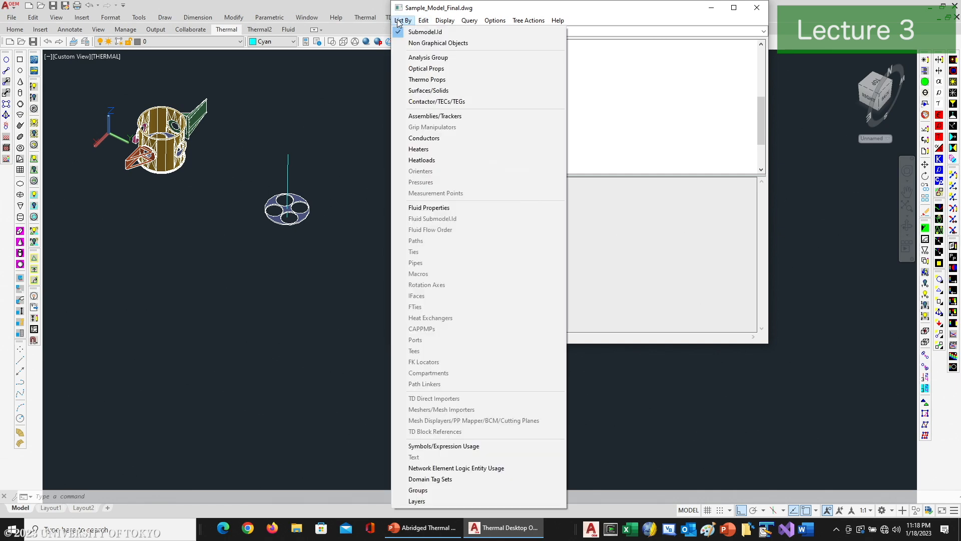
click(416, 30)
drag(760, 120, 761, 56)
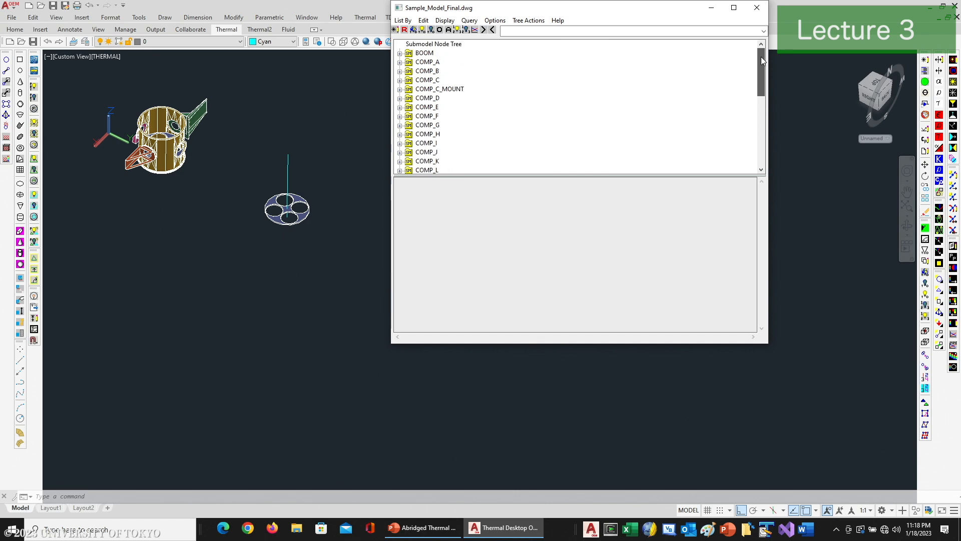
click(431, 44)
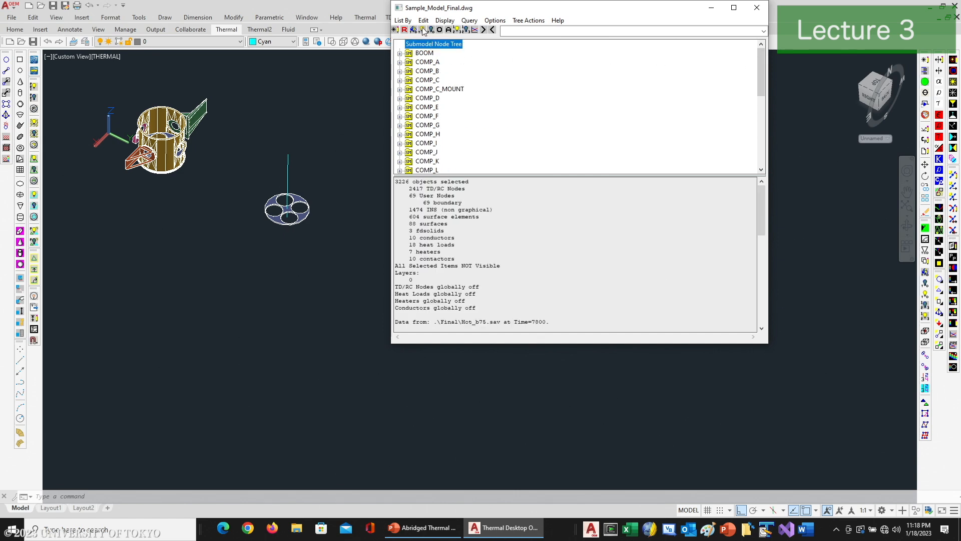
click(422, 31)
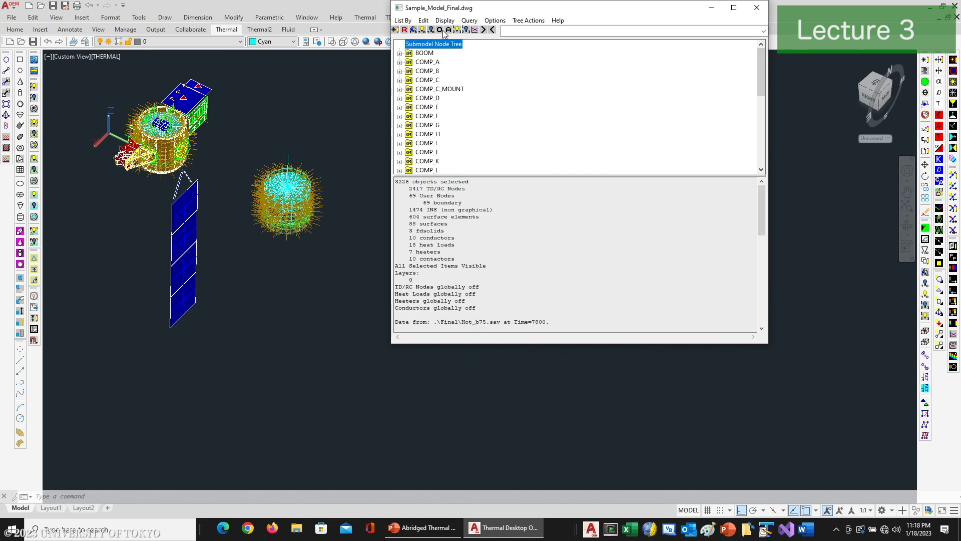
click(756, 9)
Step: Hide all objects of the separate cylinder beside the spacecraft by turning their visibility off
click(368, 147)
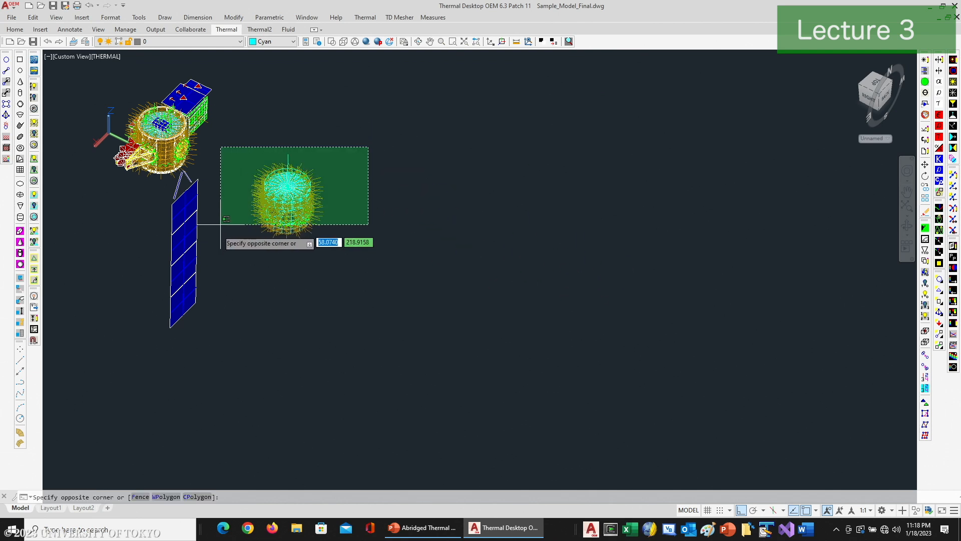
click(228, 215)
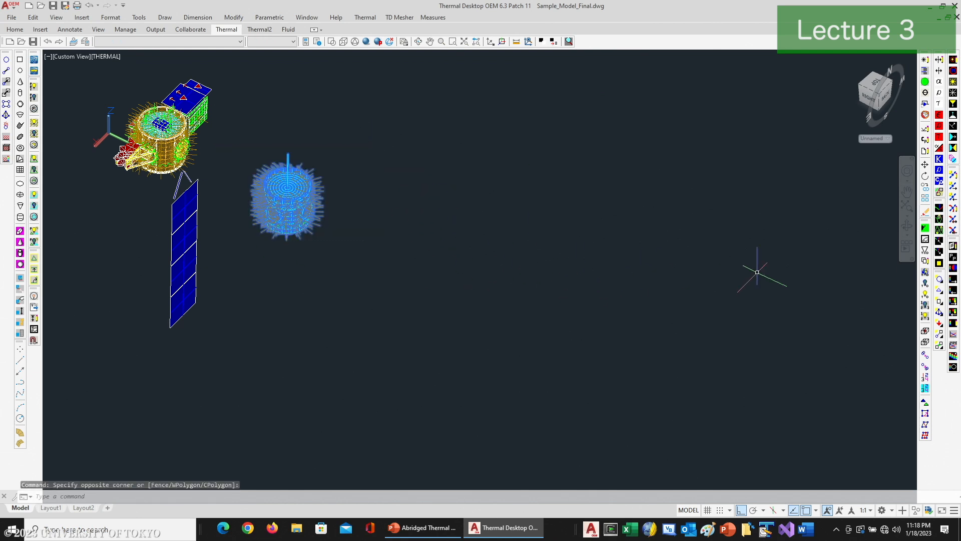
click(926, 283)
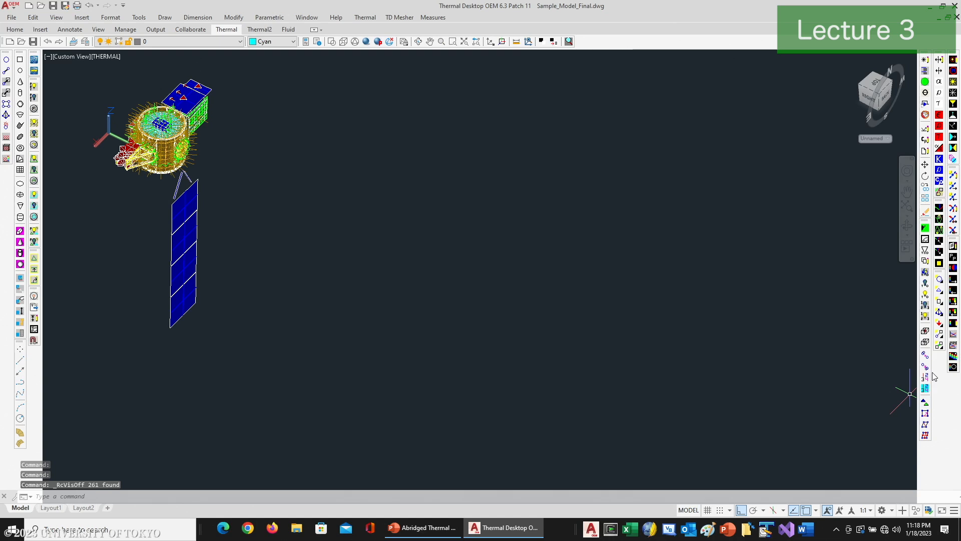
Step: Turn off the global display of contactors and user-defined nodes
click(940, 345)
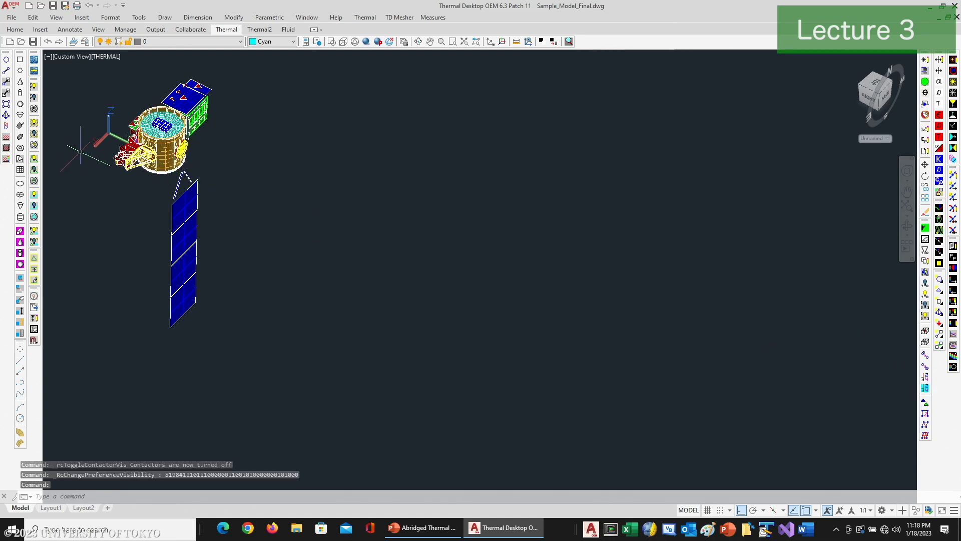
click(939, 292)
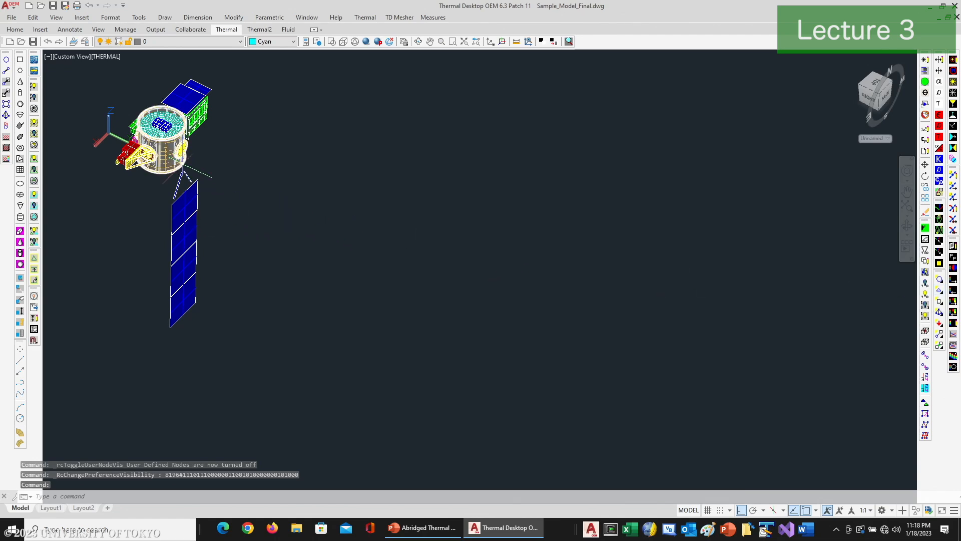
Step: List the model by assemblies and trackers in the Model Browser and expand the Azimuth and Elevation trackers
scroll(184, 165, up, 5)
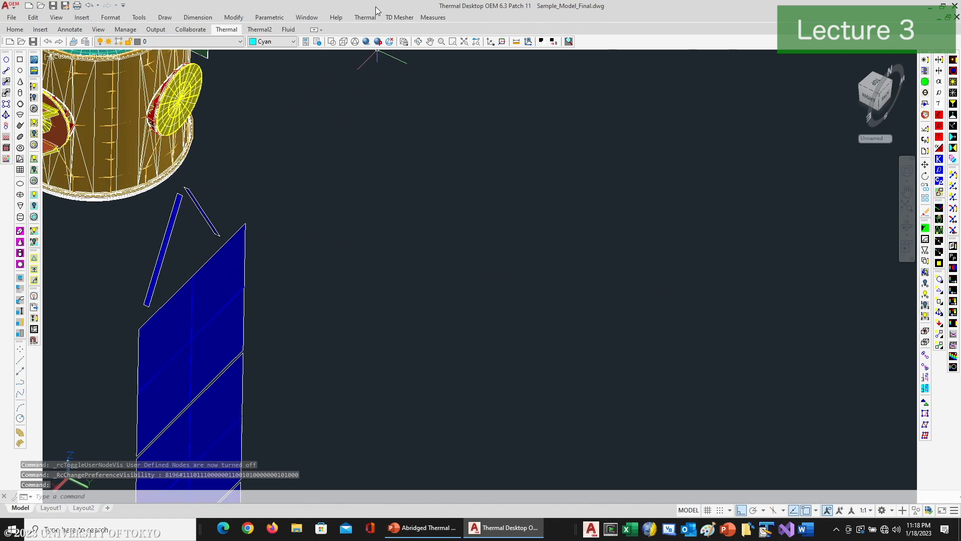
click(365, 17)
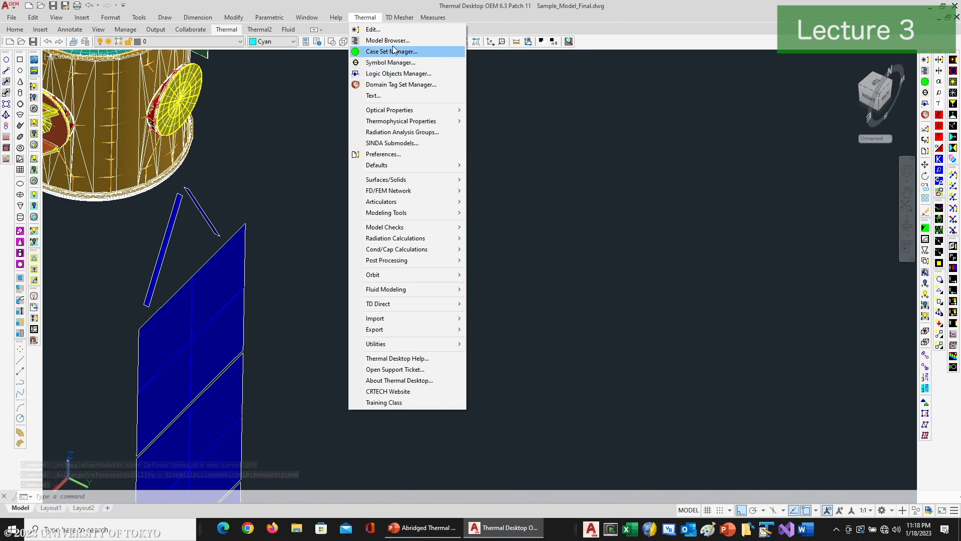
click(388, 40)
click(406, 20)
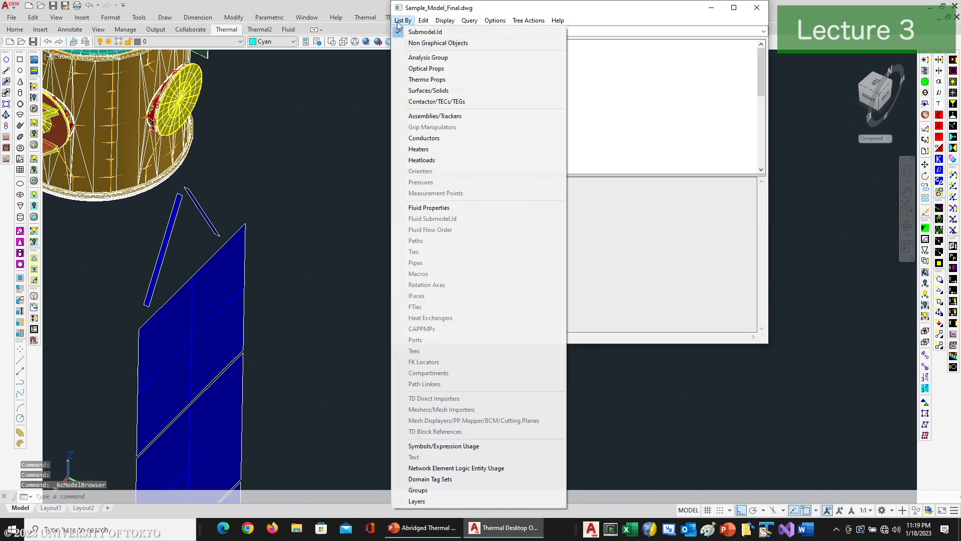
click(422, 117)
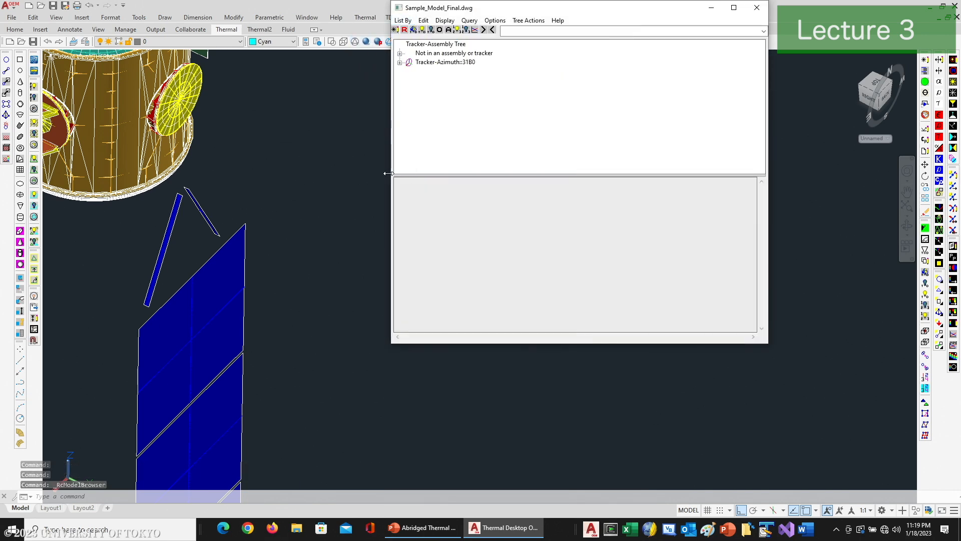
click(400, 63)
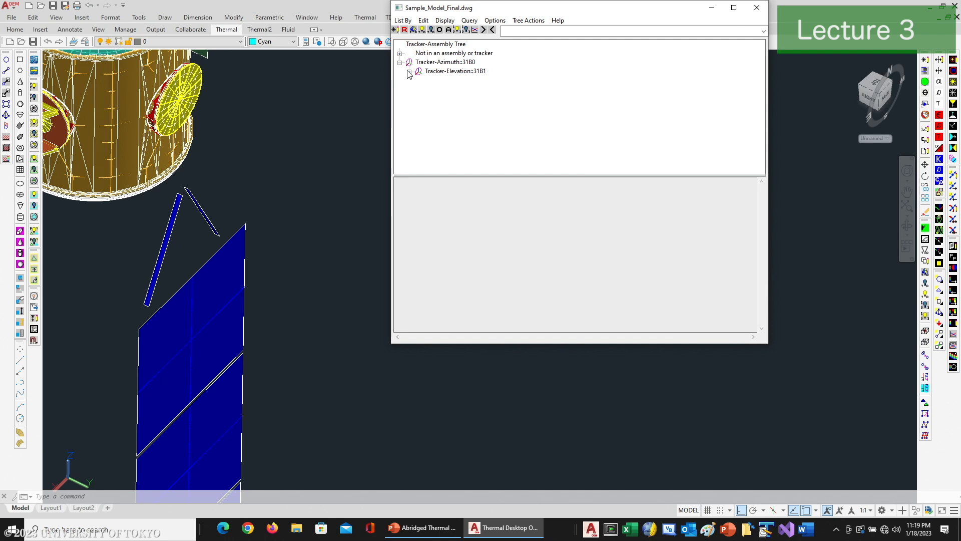
click(409, 72)
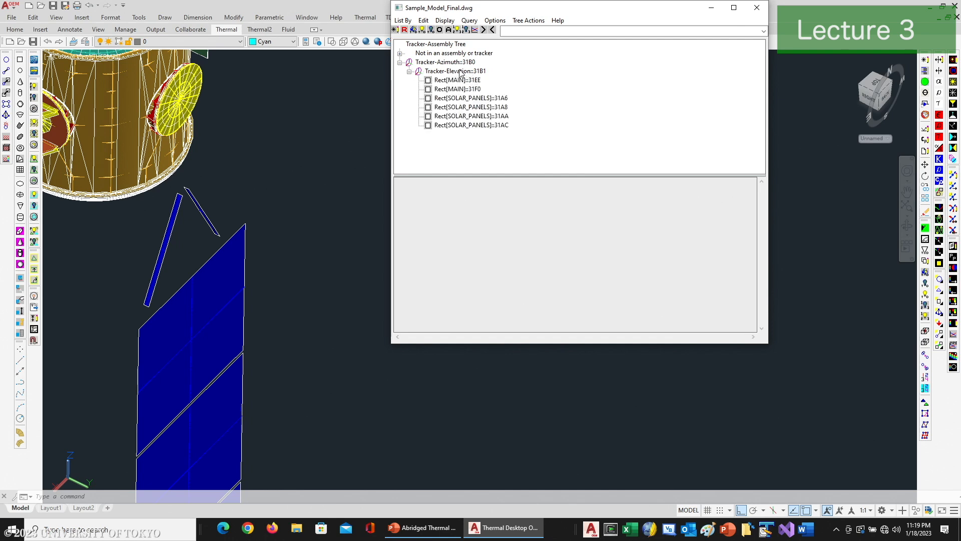
Step: Select the Azimuth tracker through its last solar panel rectangle to review its members, and close the Model Browser
click(451, 73)
click(451, 81)
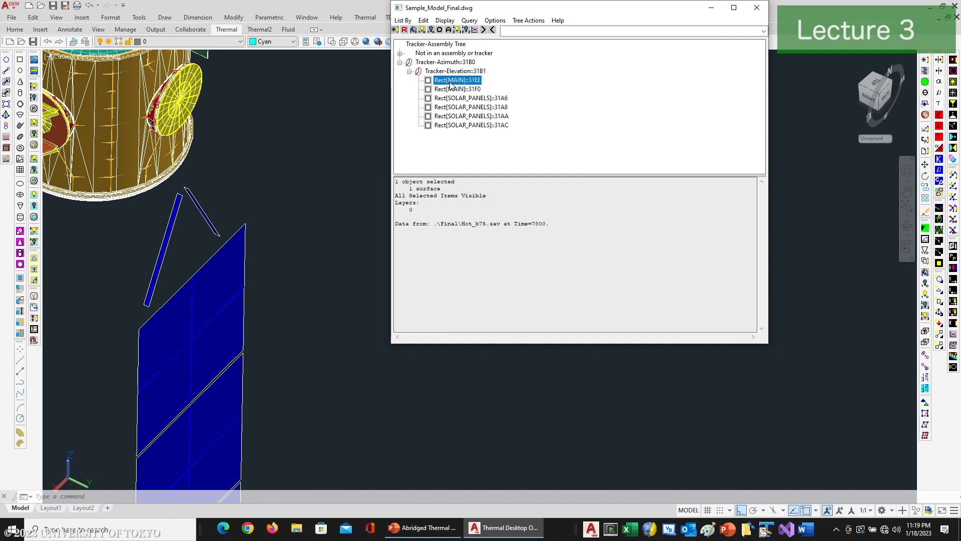
click(443, 64)
shift+click(448, 125)
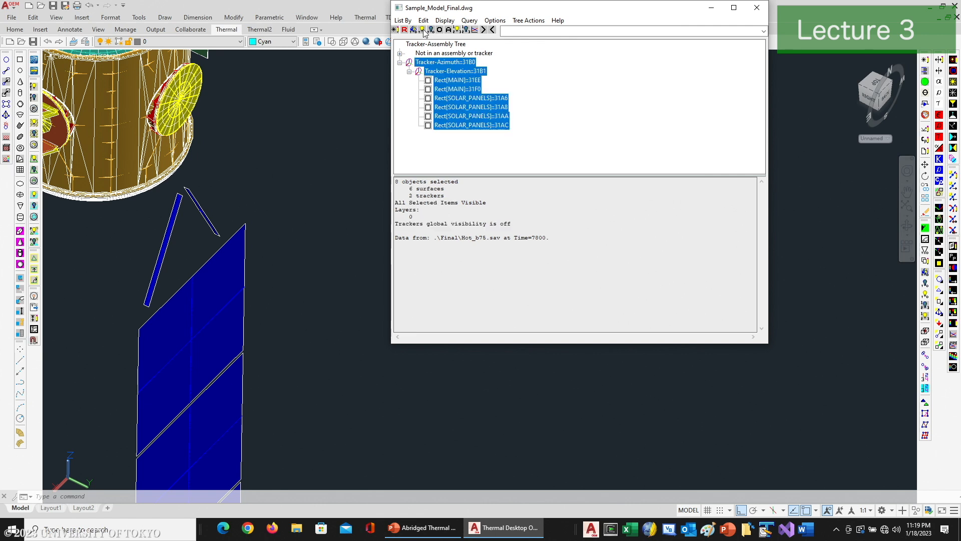
click(757, 8)
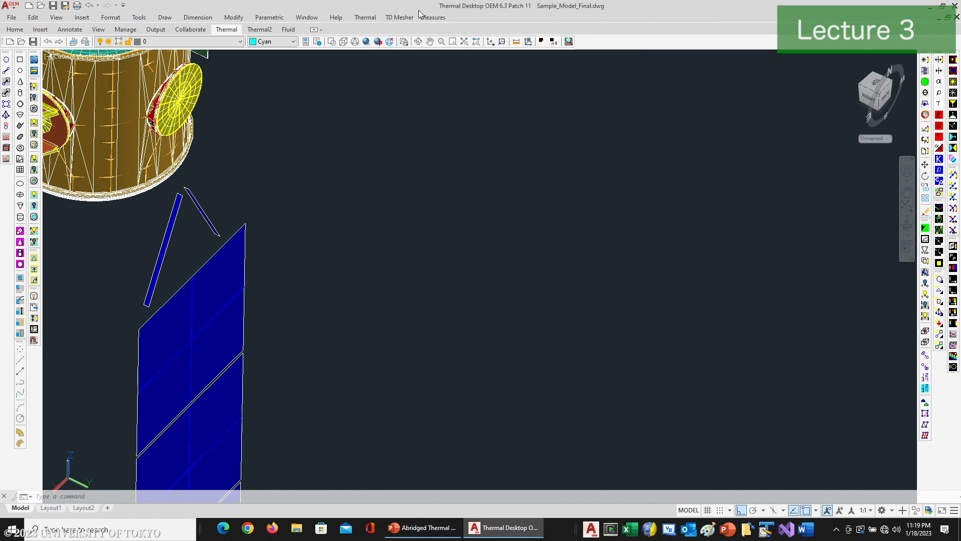
Step: Enable Trackers in the global graphics visibility preferences
click(371, 21)
click(382, 152)
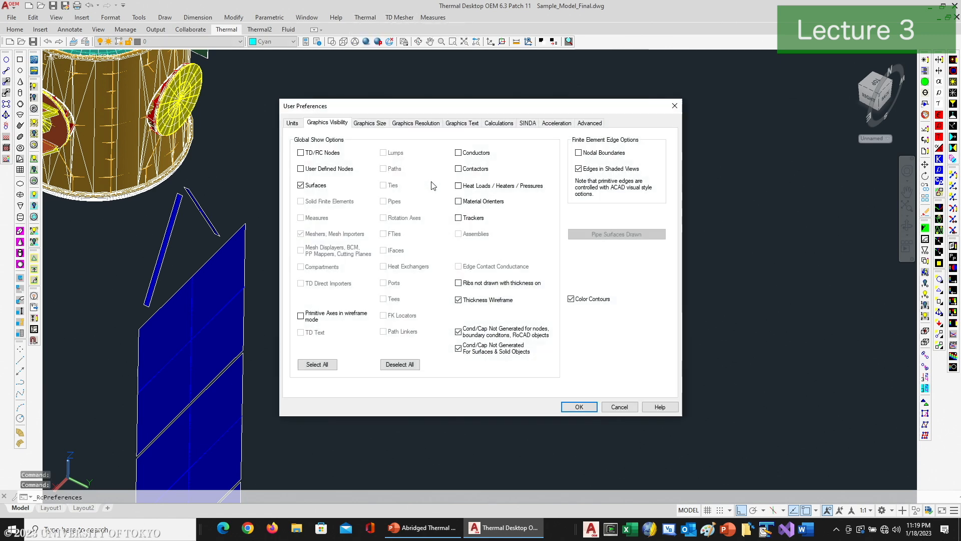
click(466, 220)
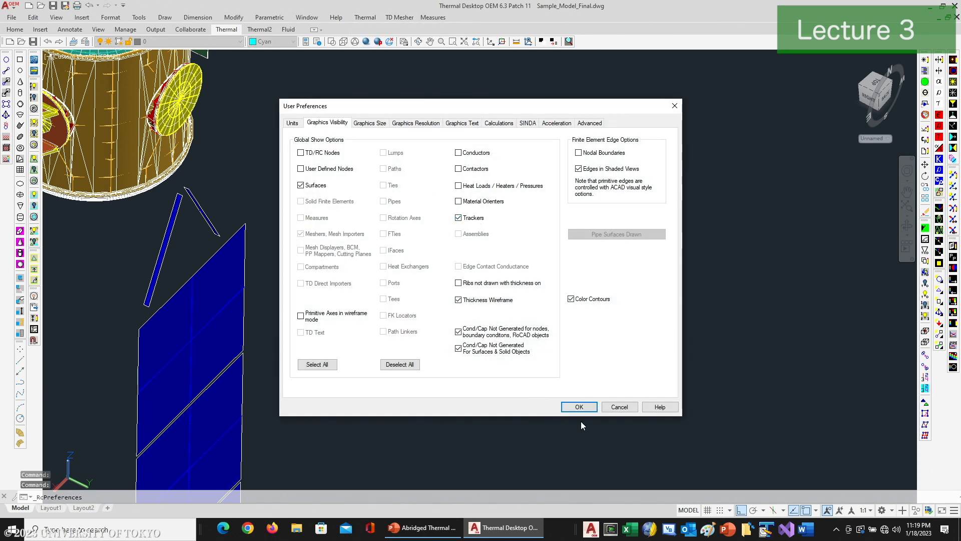
click(579, 407)
Step: Open the Azimuth single axis tracker for editing, examine its tracking mode expression and comment, and close it with its settings kept
scroll(210, 191, up, 5)
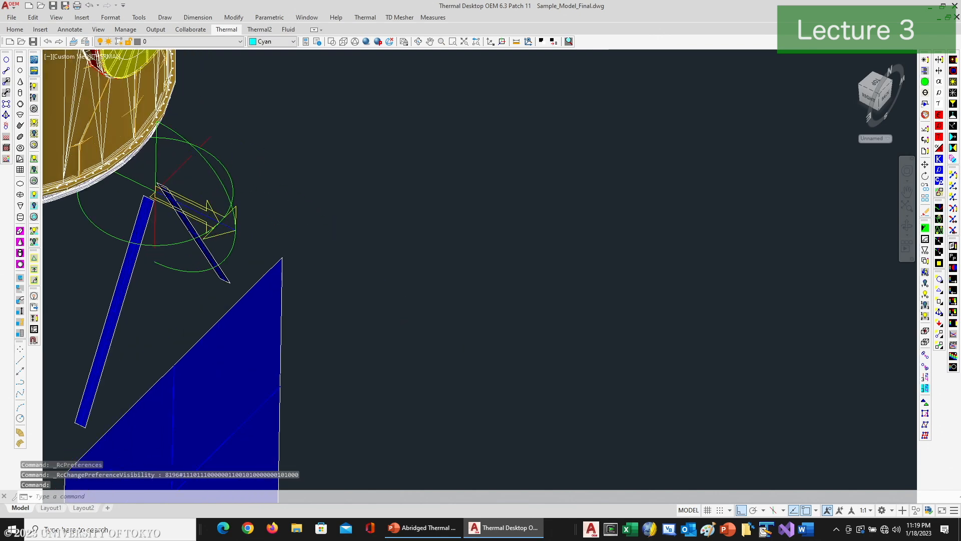
middle_drag(209, 191, 429, 226)
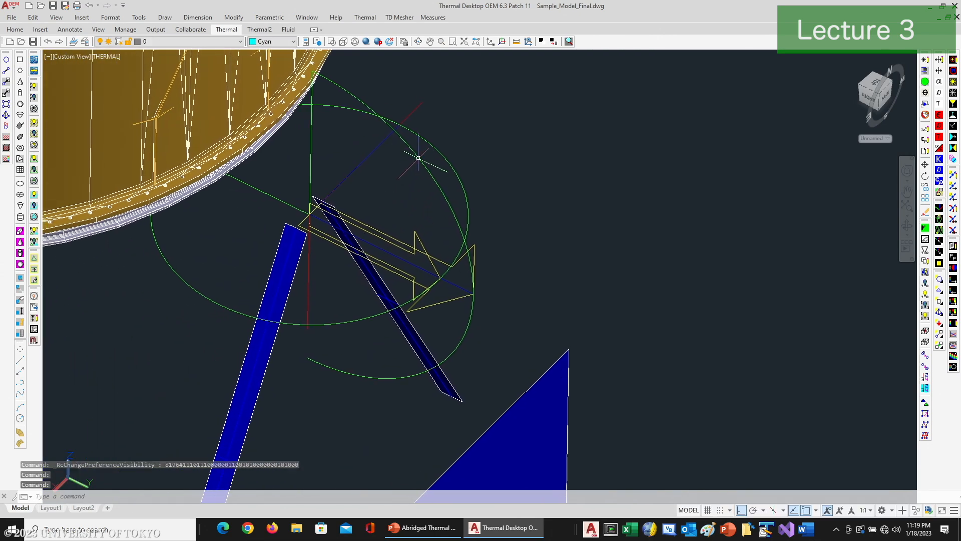
click(373, 316)
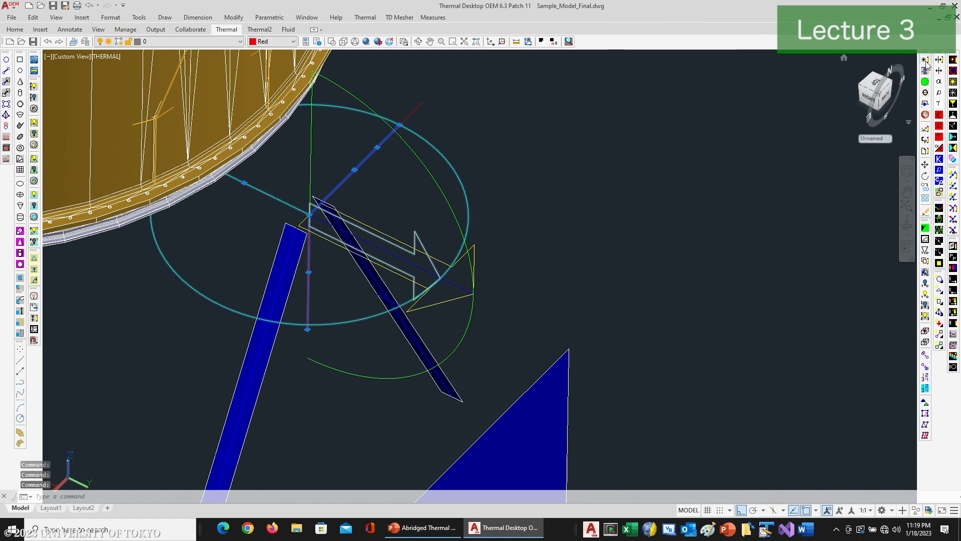
click(926, 61)
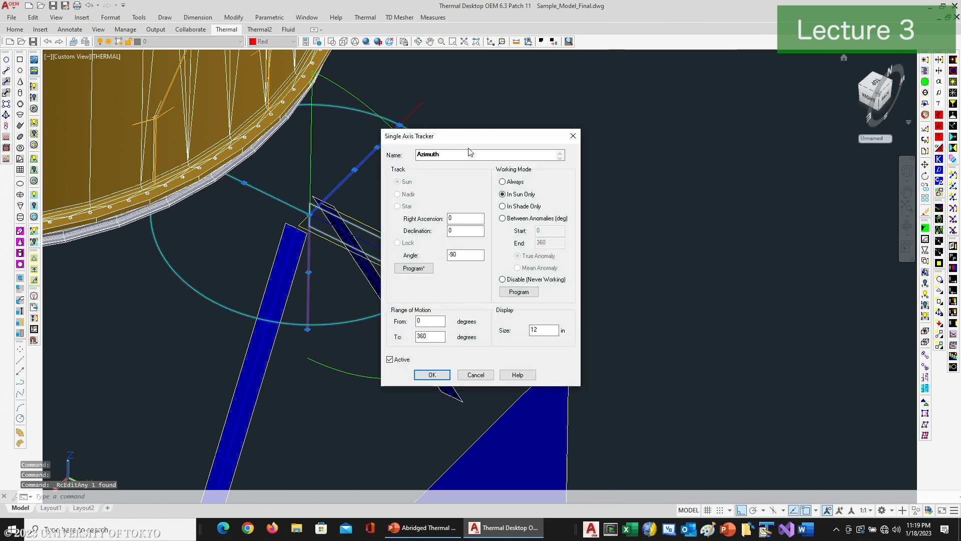
click(412, 269)
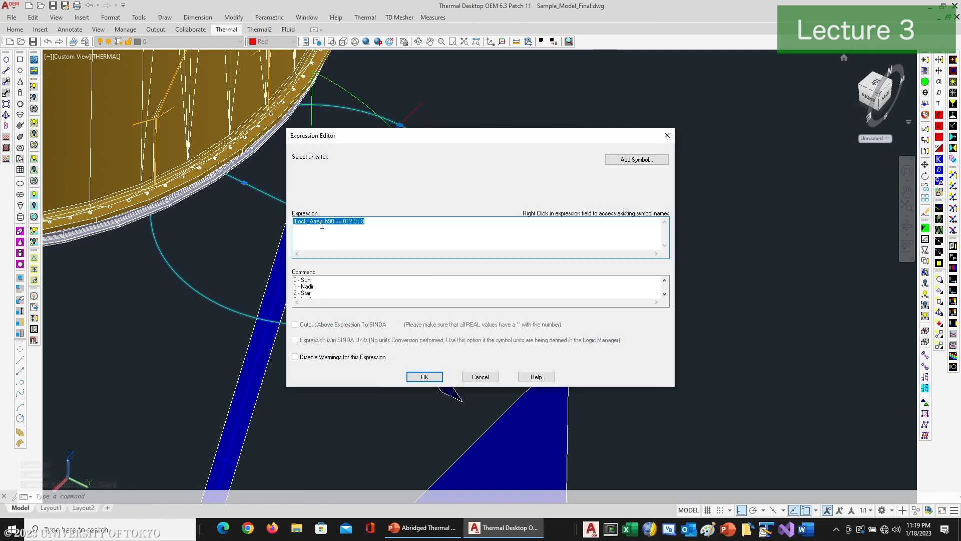
drag(355, 138, 608, 82)
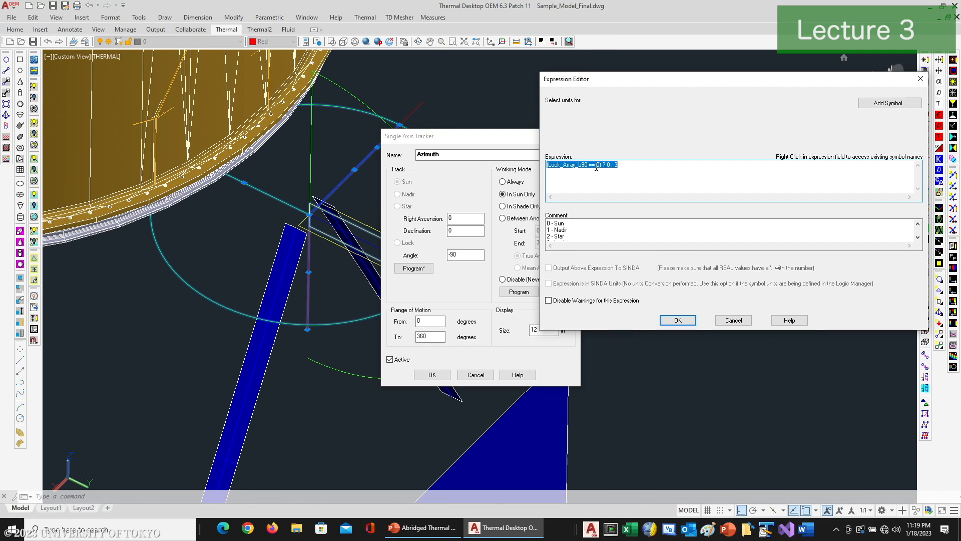
click(918, 237)
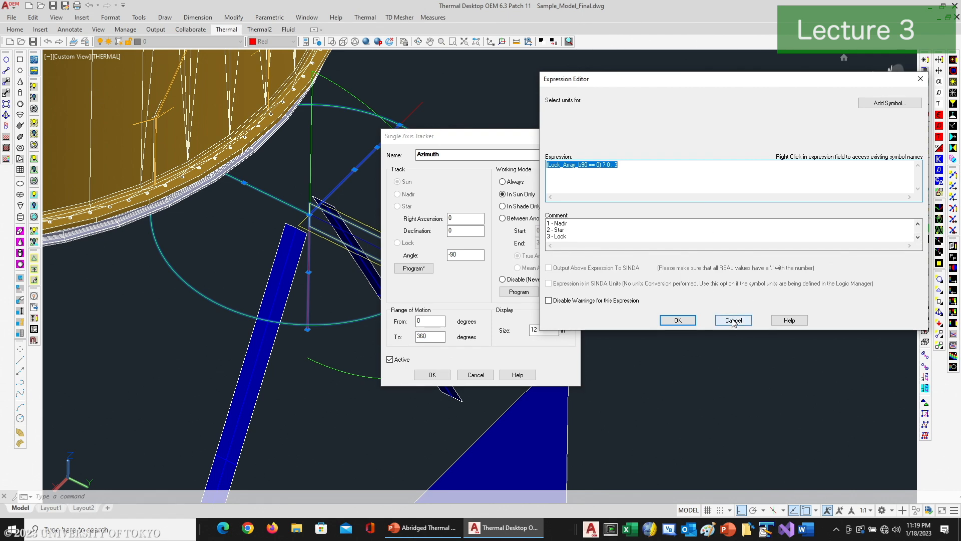
click(682, 319)
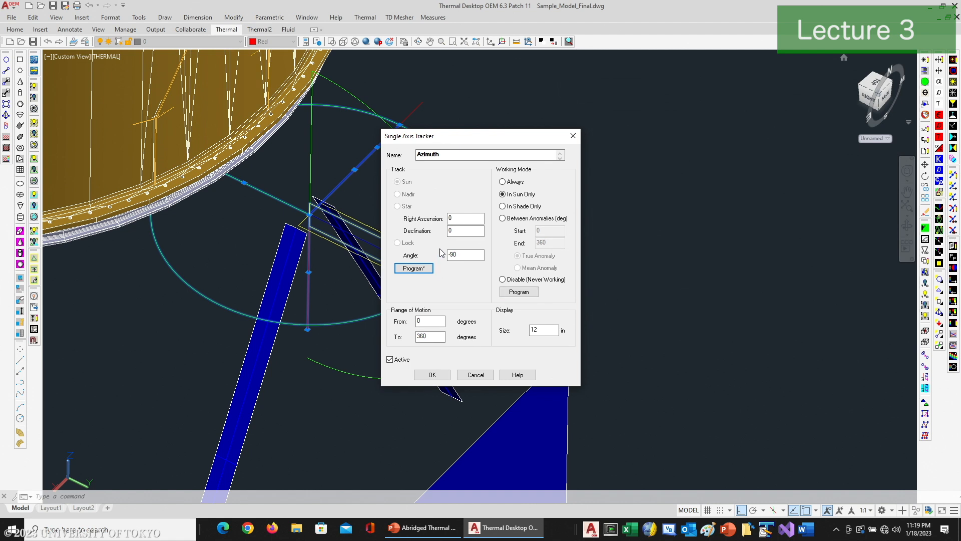
drag(455, 141, 632, 91)
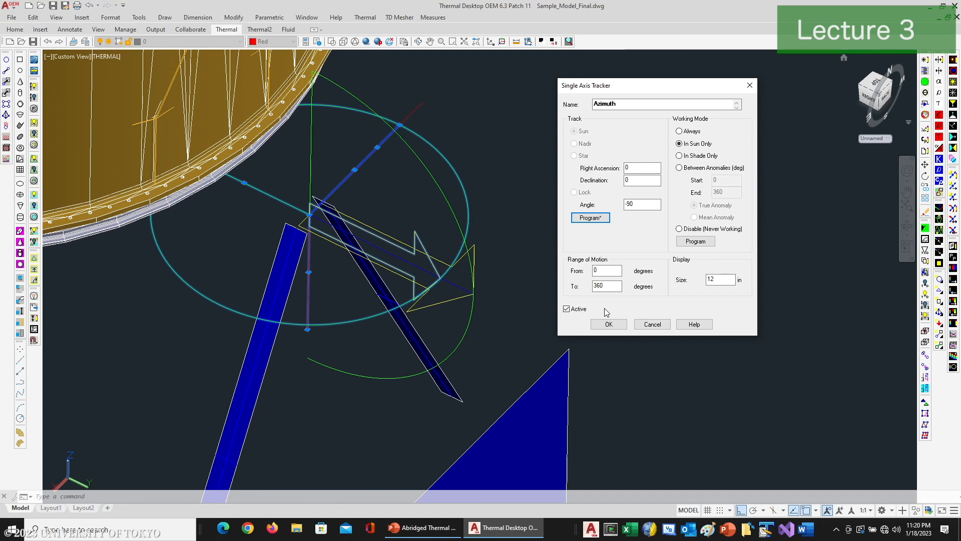
click(609, 325)
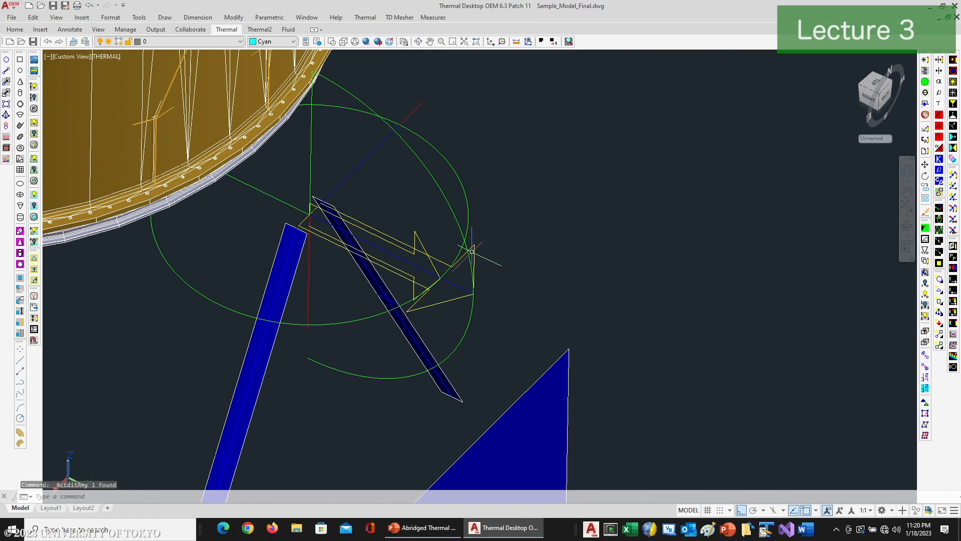
Step: Examine the Elevation single axis tracker's tracking mode, working mode and range of motion, keeping its settings
click(459, 233)
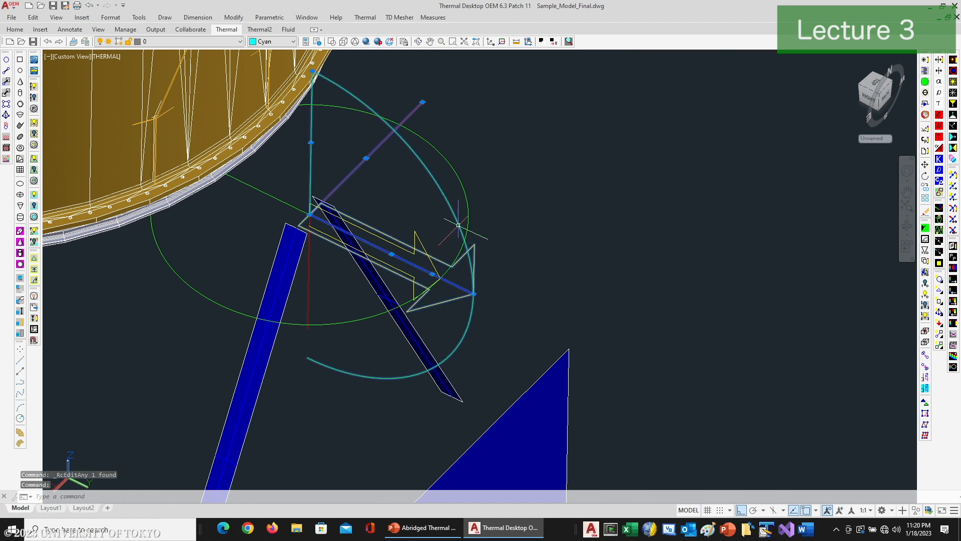
click(927, 60)
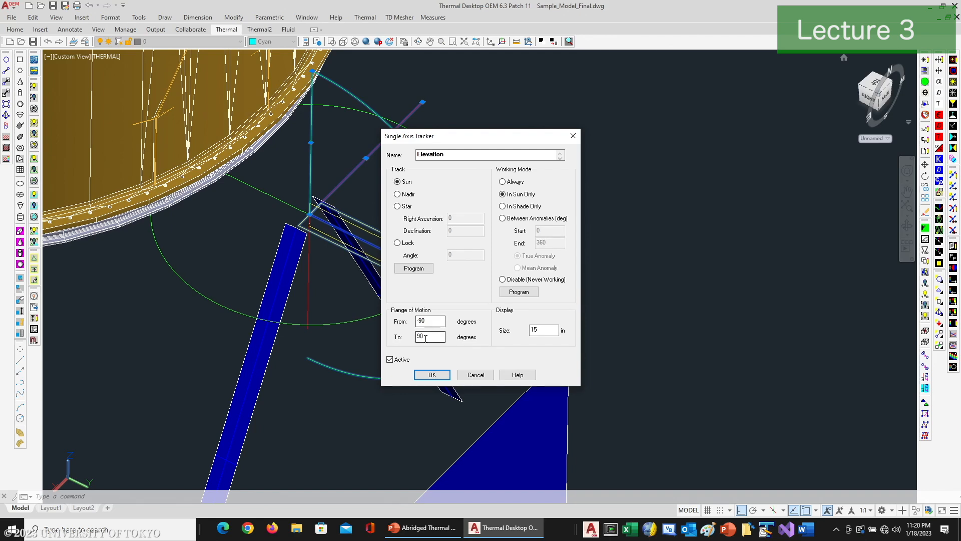
click(433, 374)
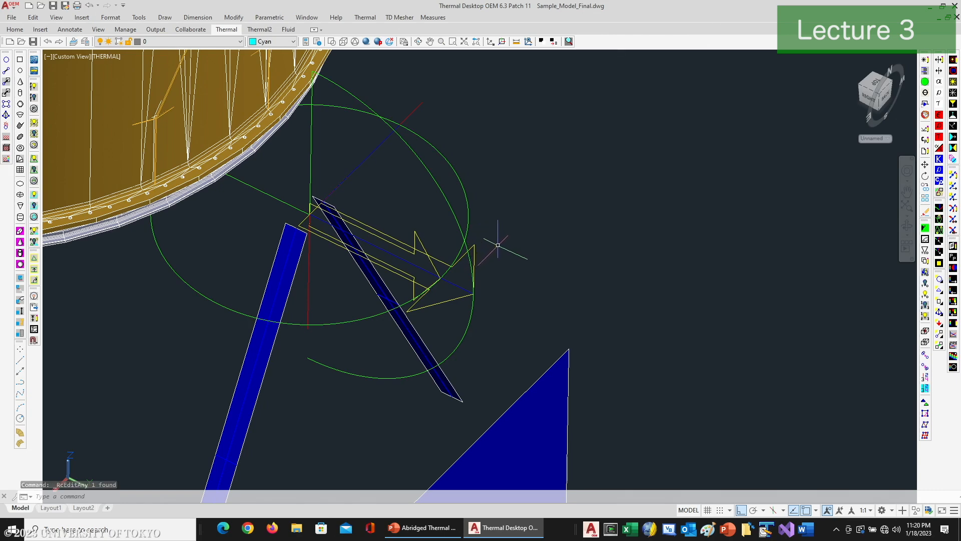
scroll(498, 245, down, 2)
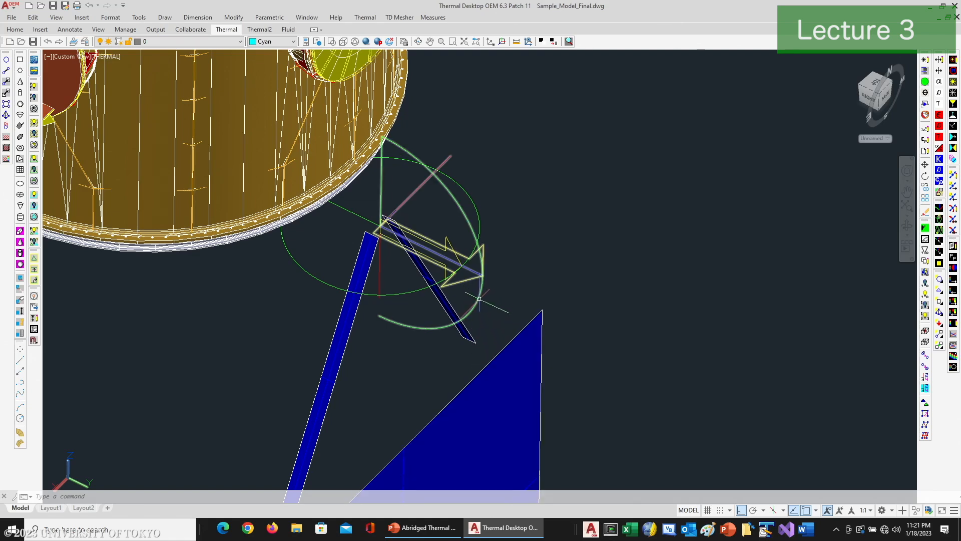
Step: Display the orbit of the current heating rate case, Hot_b75
scroll(601, 255, down, 3)
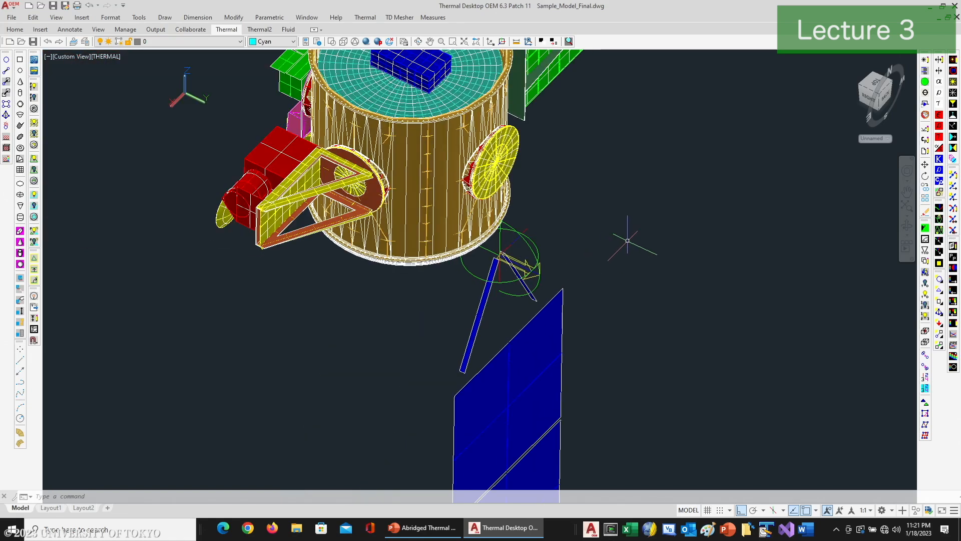
click(953, 71)
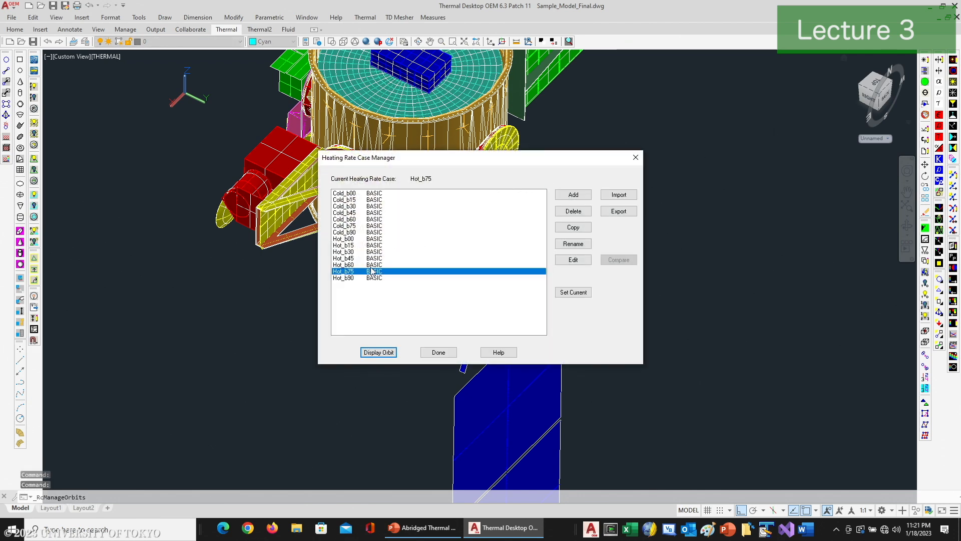
click(353, 206)
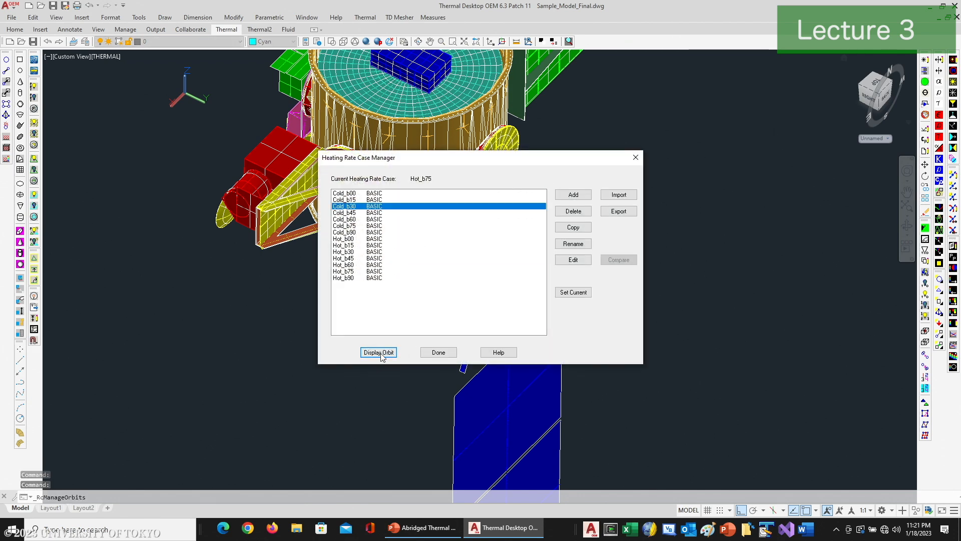
click(427, 352)
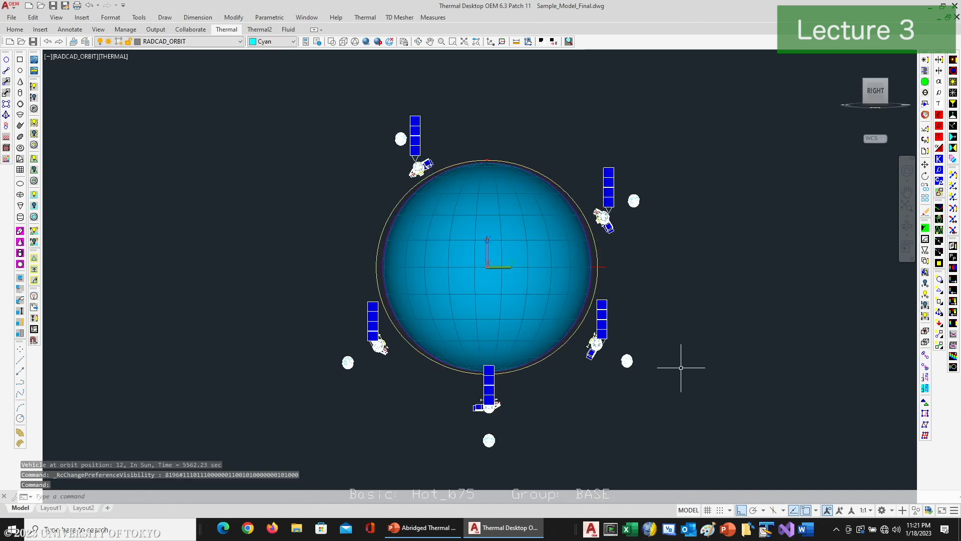
Step: Examine the solar array's orientation at the Hot_b75 orbit positions, as seen from the Sun and from the back side of the orbit
scroll(605, 338, up, 4)
scroll(605, 339, up, 4)
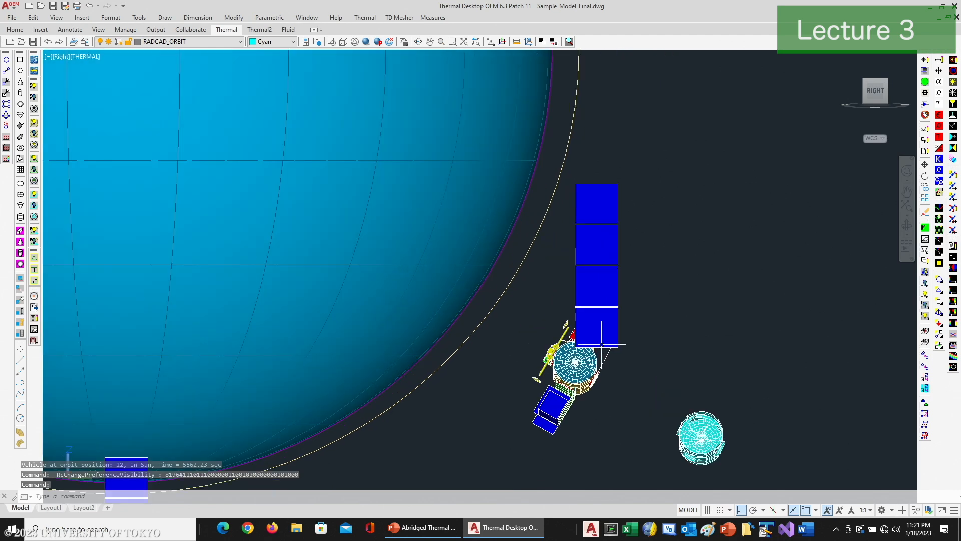
scroll(609, 353, down, 3)
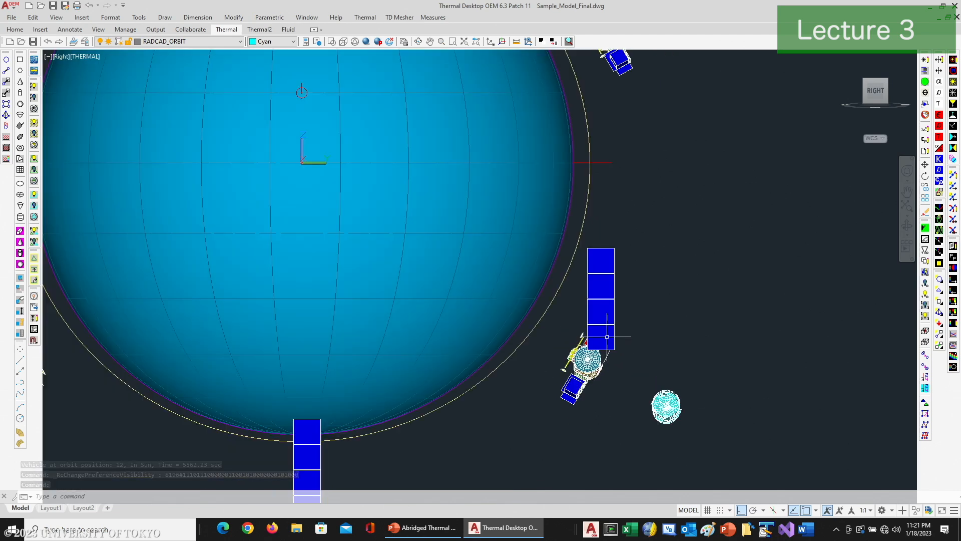
middle_drag(623, 125, 642, 253)
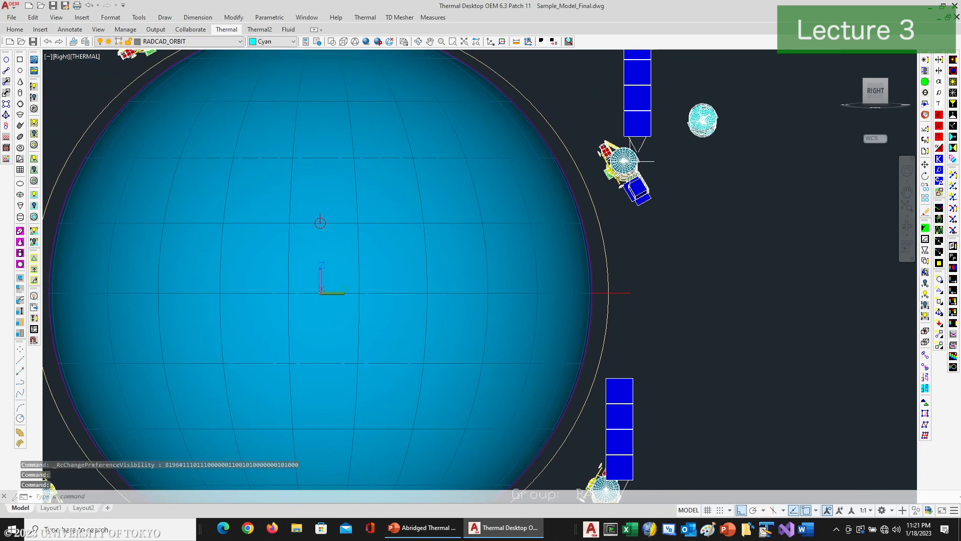
middle_drag(506, 135, 536, 296)
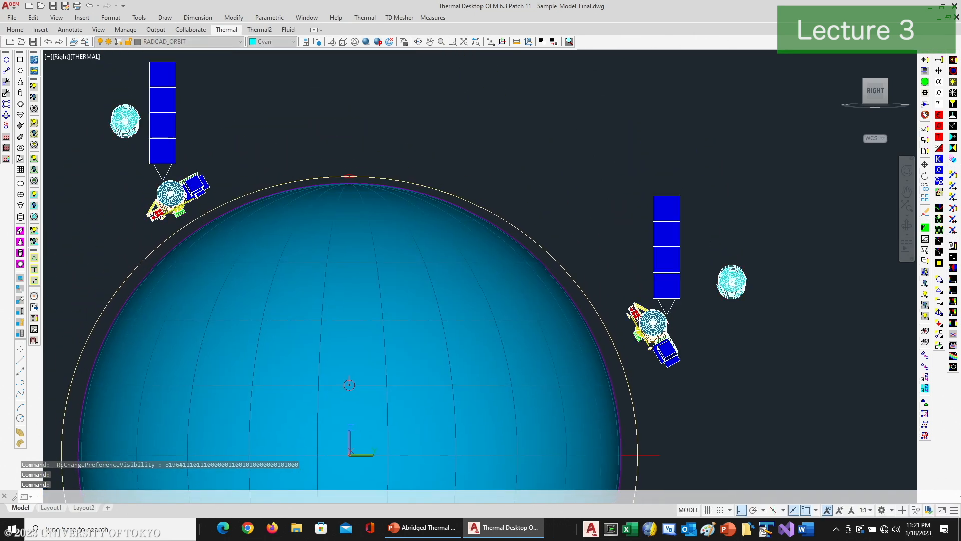
click(418, 42)
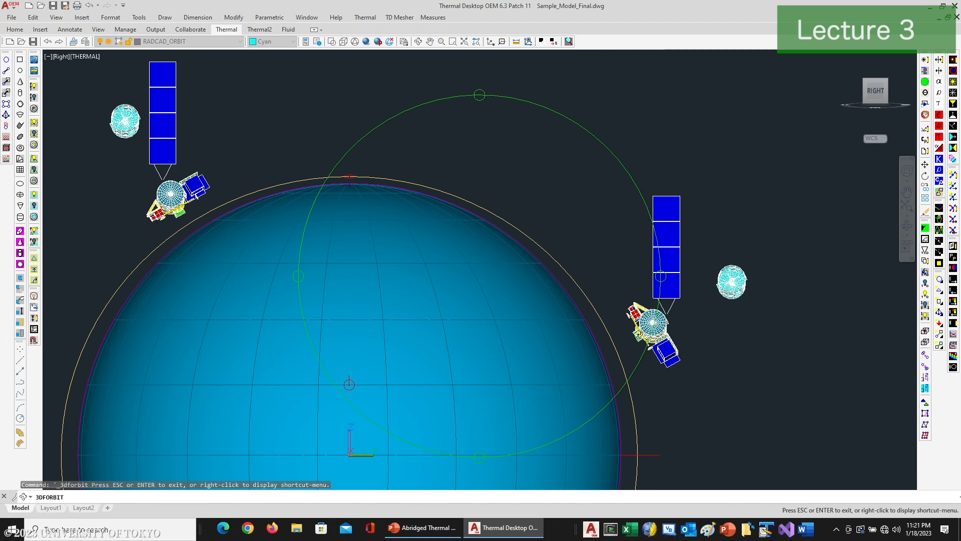
drag(650, 274, 481, 274)
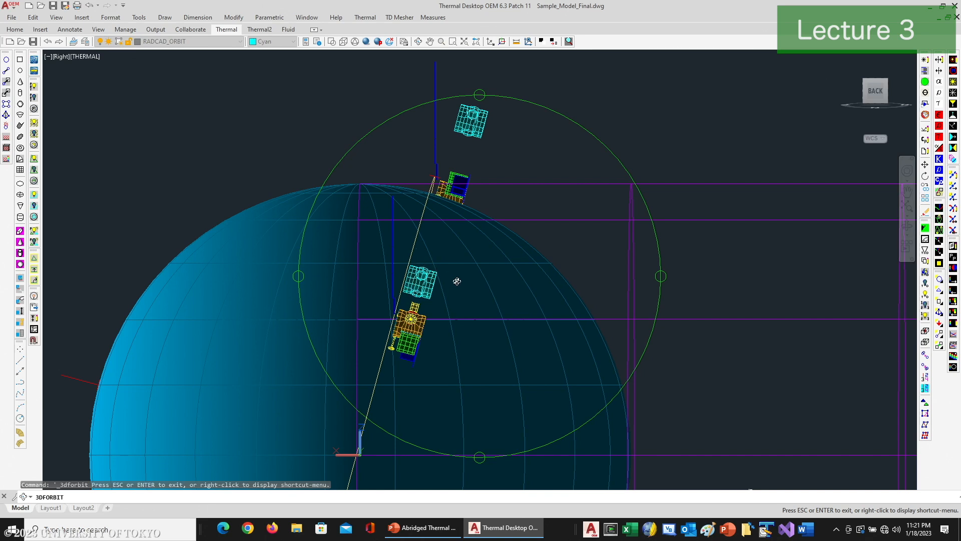
right_click(529, 136)
click(551, 143)
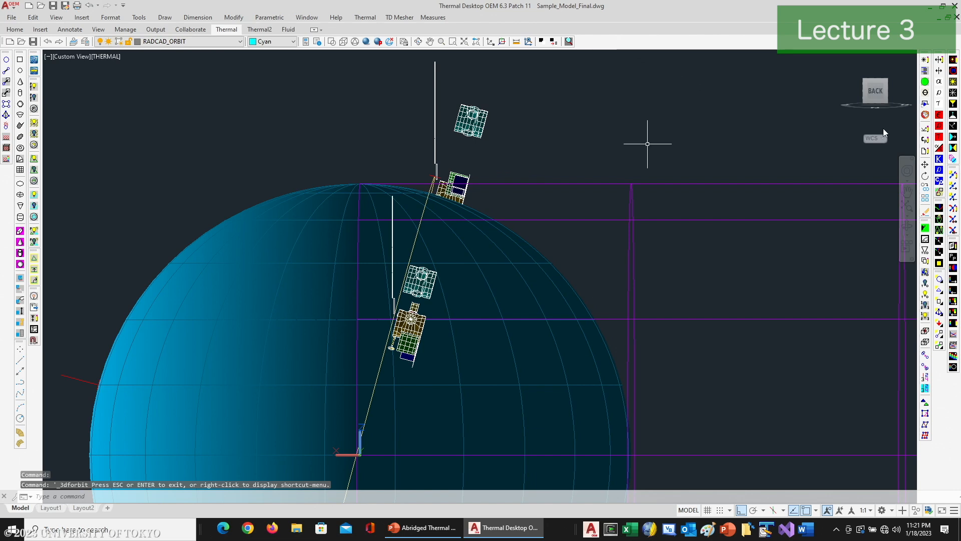
Step: Make Cold_b30 the current heating rate case and display its orbit
click(954, 60)
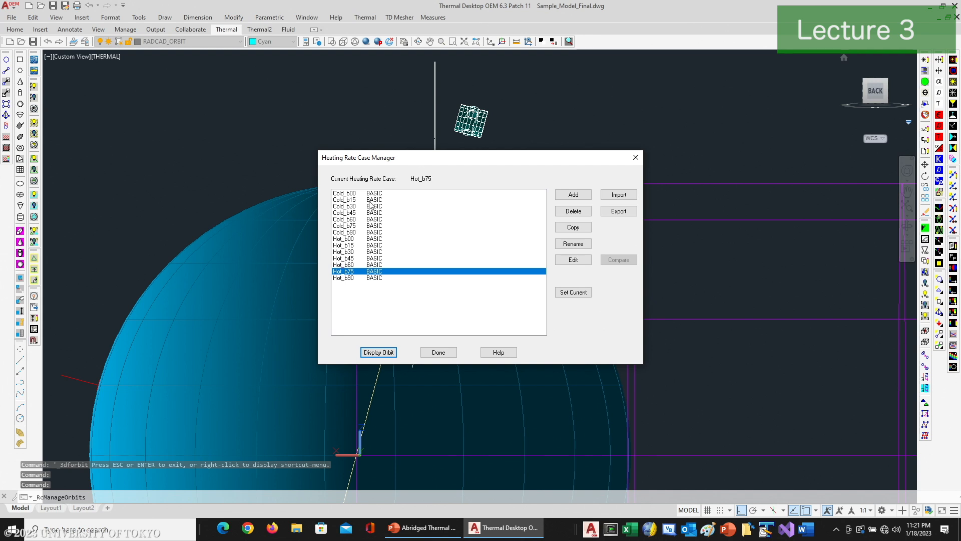
click(357, 207)
click(574, 293)
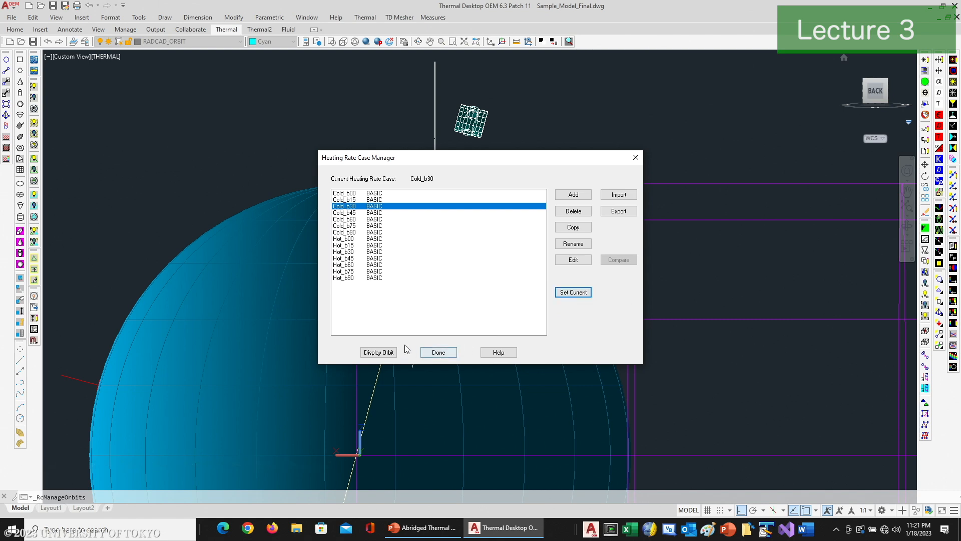
click(379, 352)
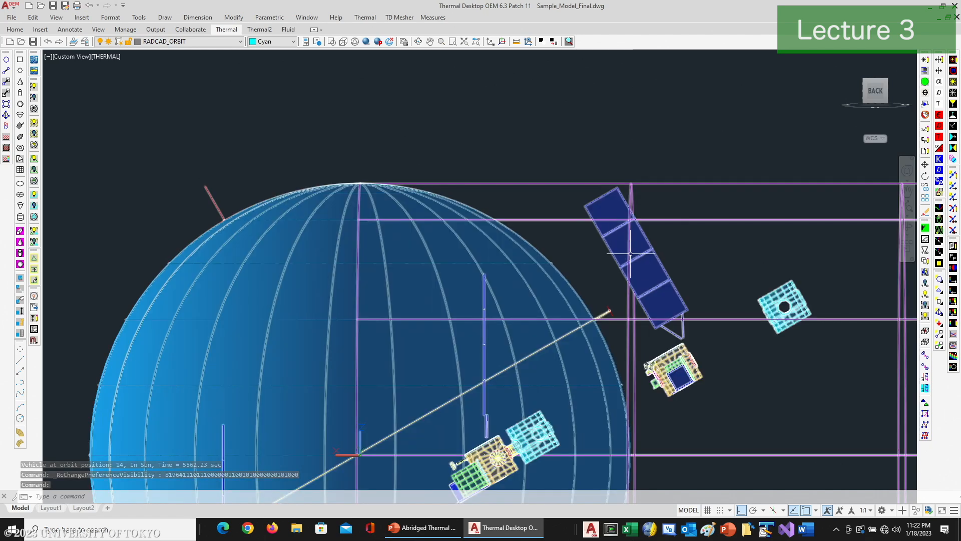
Step: Tilt the Cold_b30 orbit view slightly and fit the whole orbit display to its extents
click(418, 42)
drag(402, 286, 427, 317)
right_click(444, 305)
click(456, 315)
text(z)
key(Return)
text(e)
key(Return)
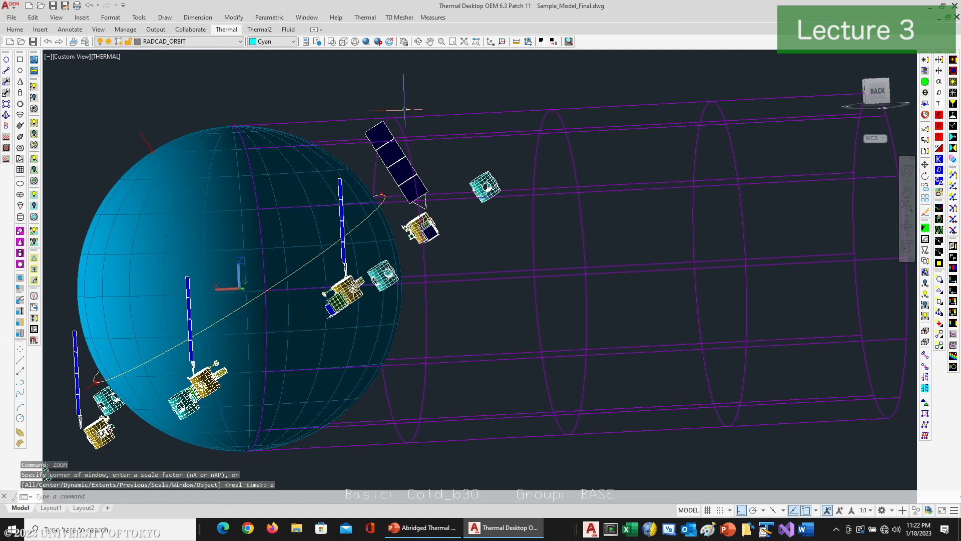
Step: Inspect how the solar array is pointed at the Cold_b30 orbit positions from an oblique rear viewpoint
click(418, 41)
drag(312, 321, 470, 314)
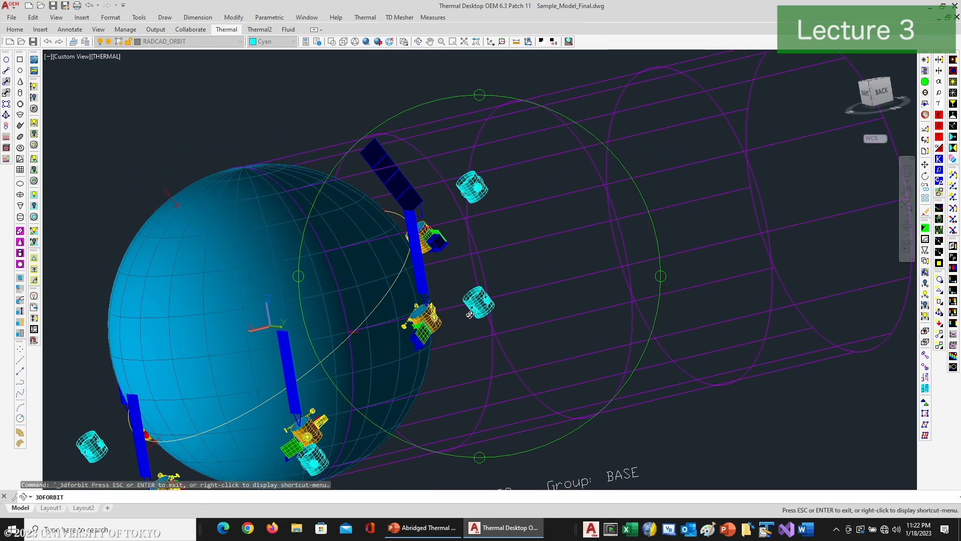
drag(354, 362, 361, 266)
scroll(343, 290, up, 3)
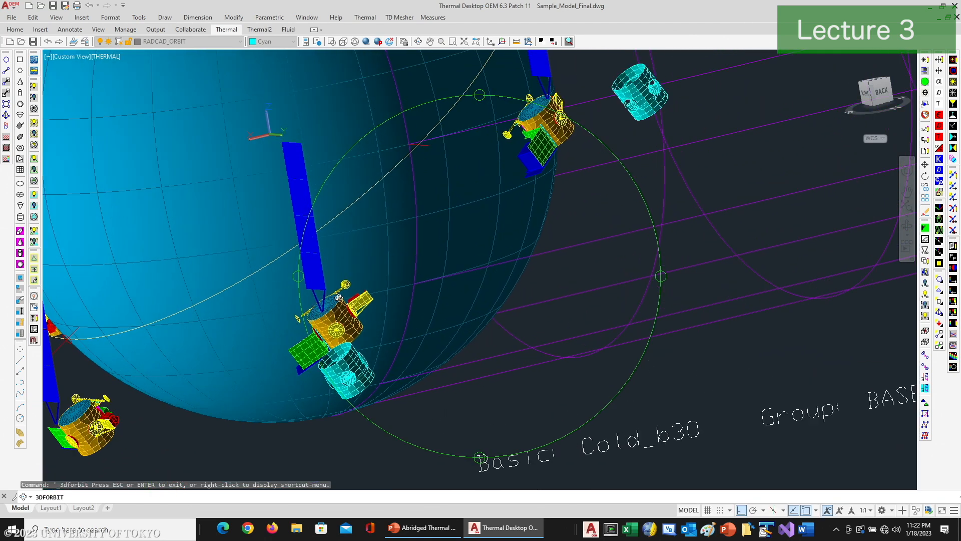
scroll(353, 303, down, 4)
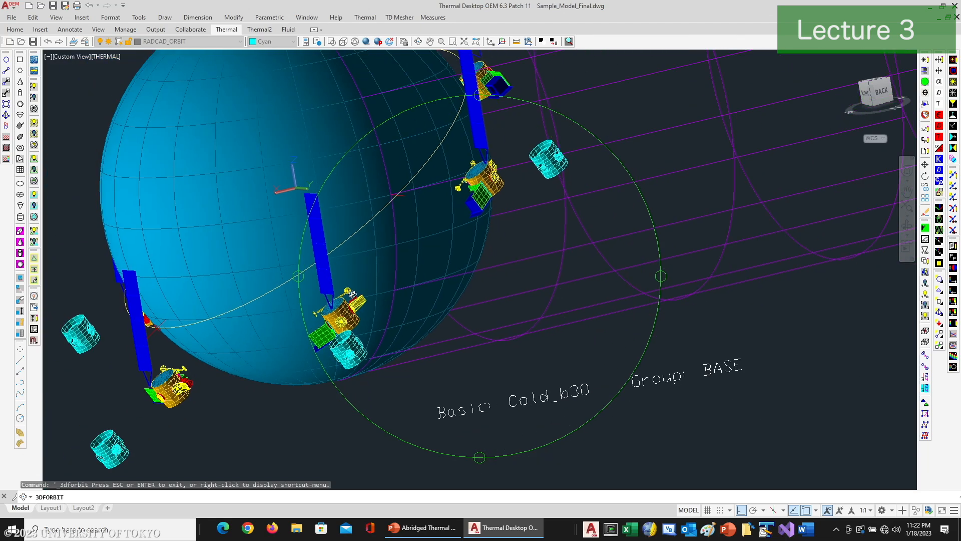
right_click(345, 271)
click(356, 273)
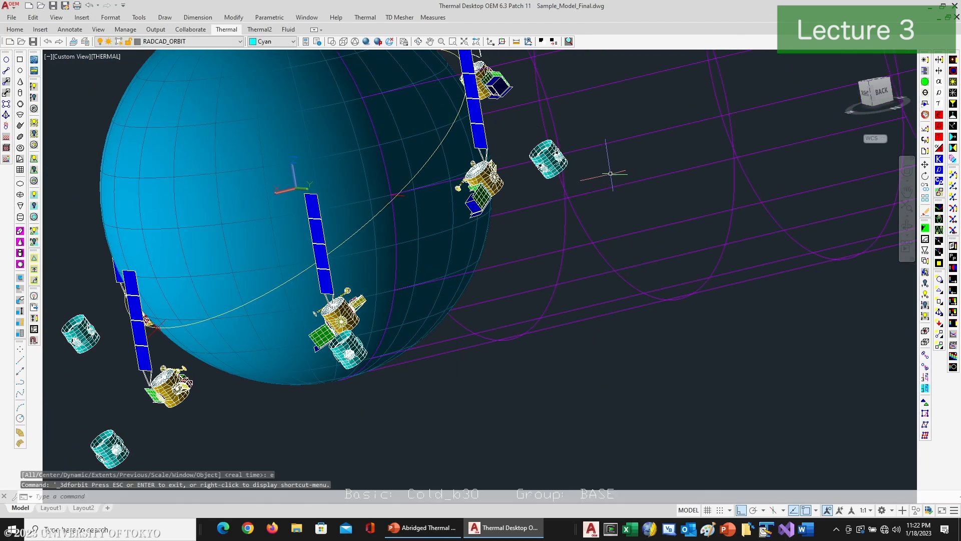
Step: Make Cold_b90 the current heating rate case and display its orbit
click(953, 71)
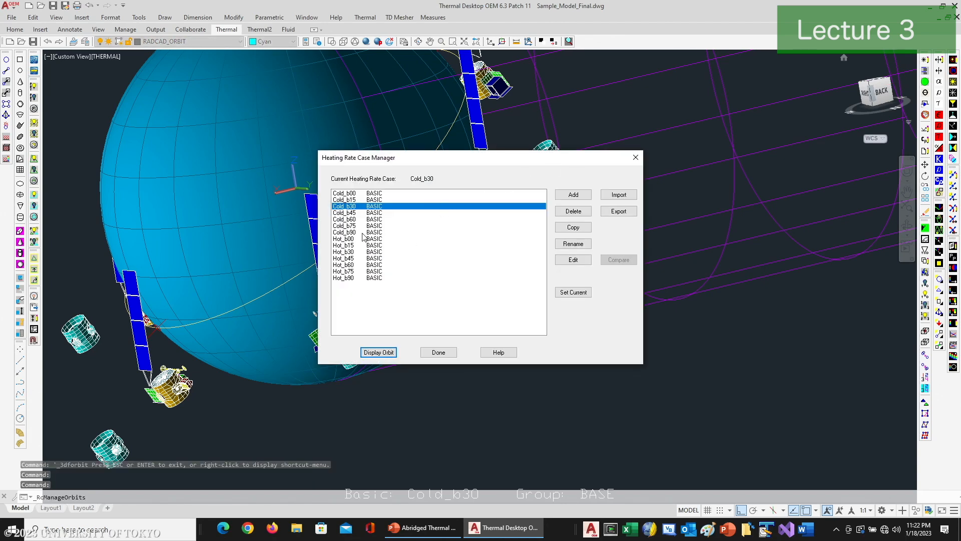
click(363, 234)
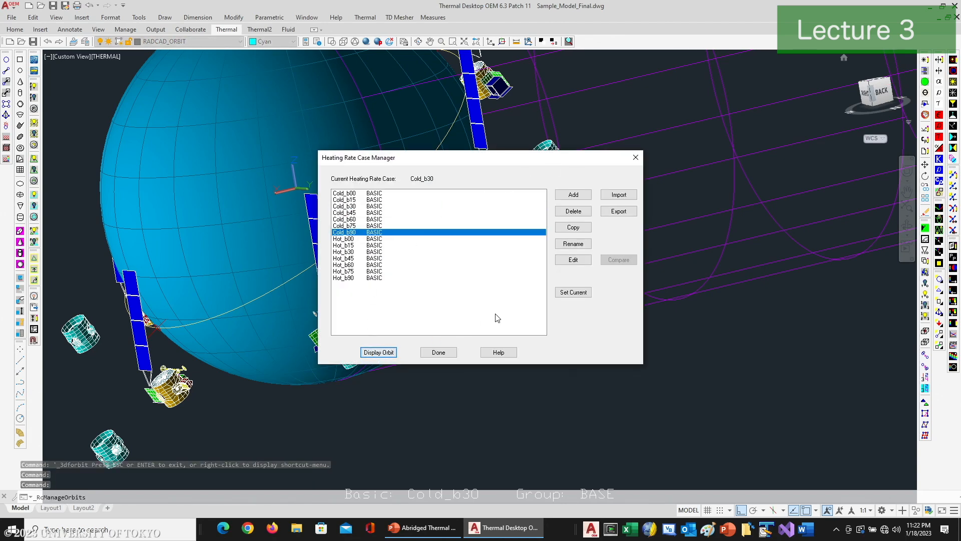
click(571, 293)
click(388, 353)
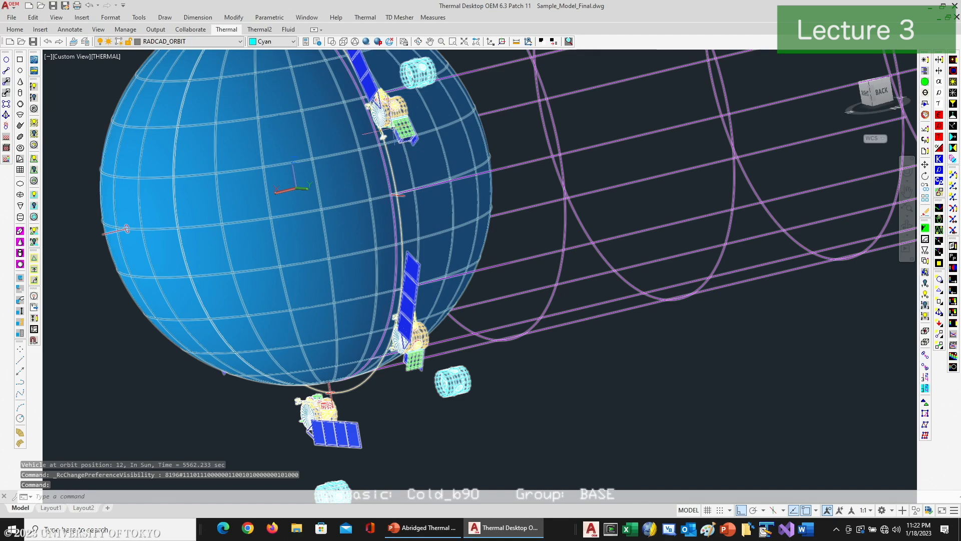
Step: Examine one spacecraft of the Cold_b90 orbit up close, and view all orbit positions from the Sun
scroll(393, 150, up, 8)
drag(394, 153, 406, 287)
key(Escape)
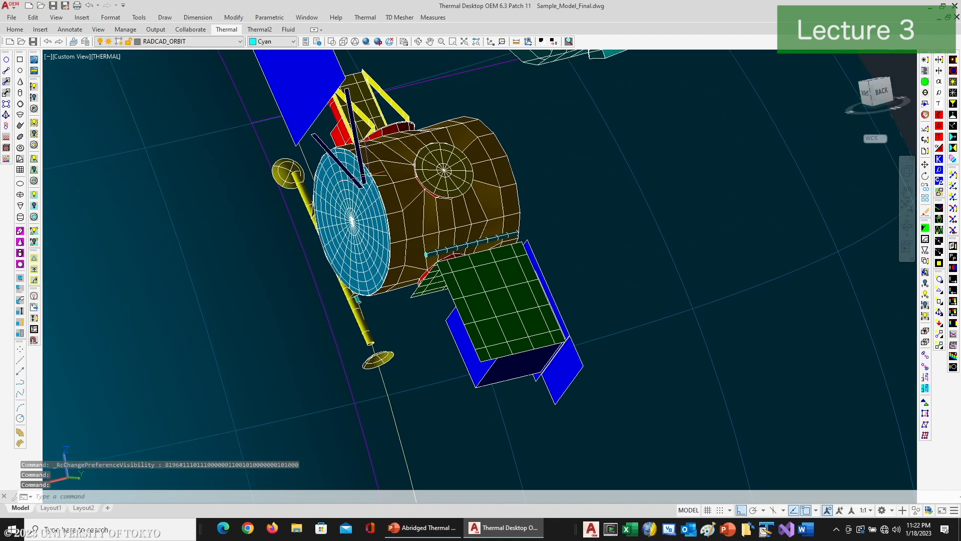
scroll(371, 165, down, 10)
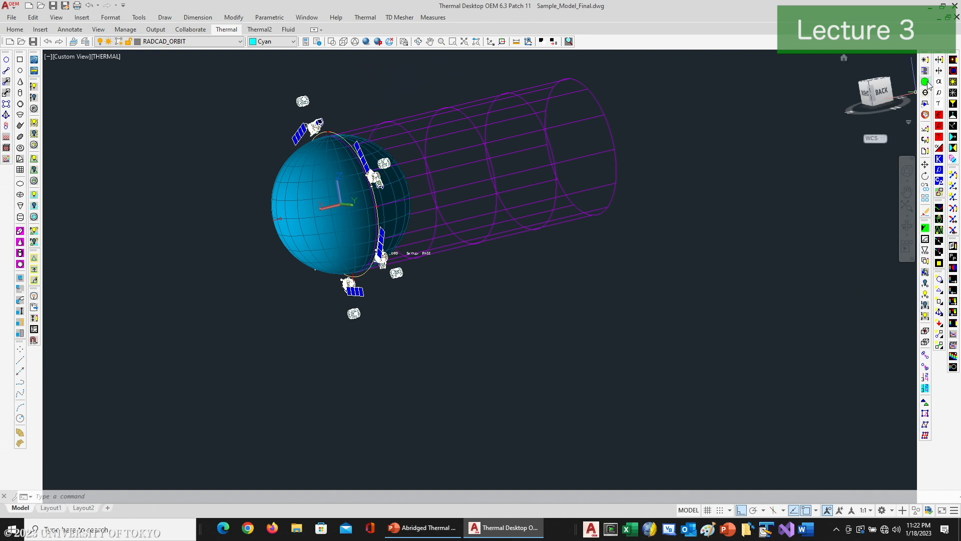
click(924, 104)
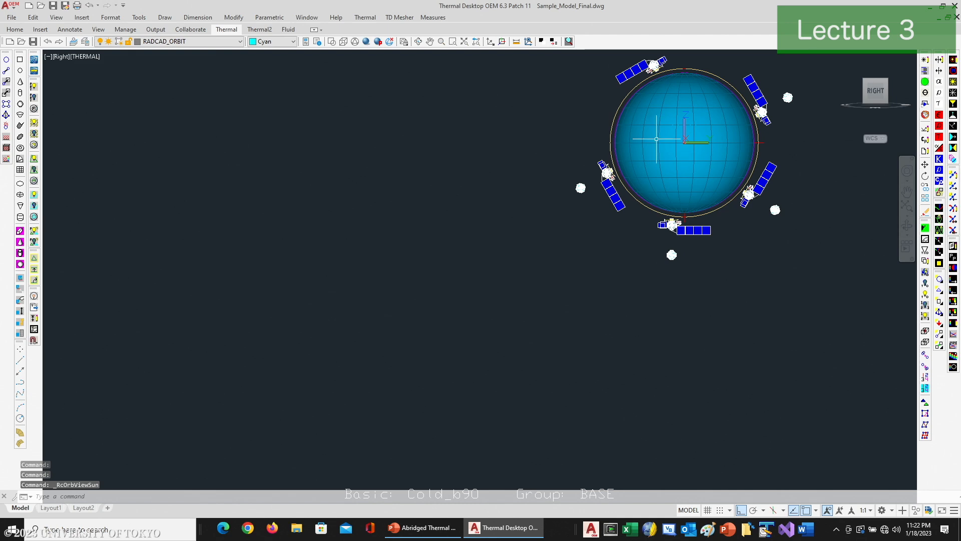
key(Escape)
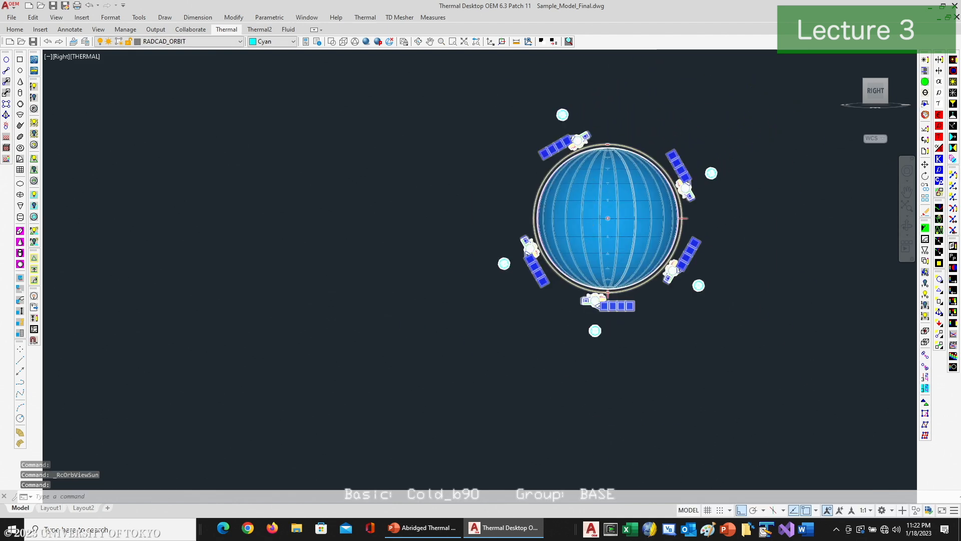
scroll(593, 195, up, 3)
middle_drag(592, 194, 574, 246)
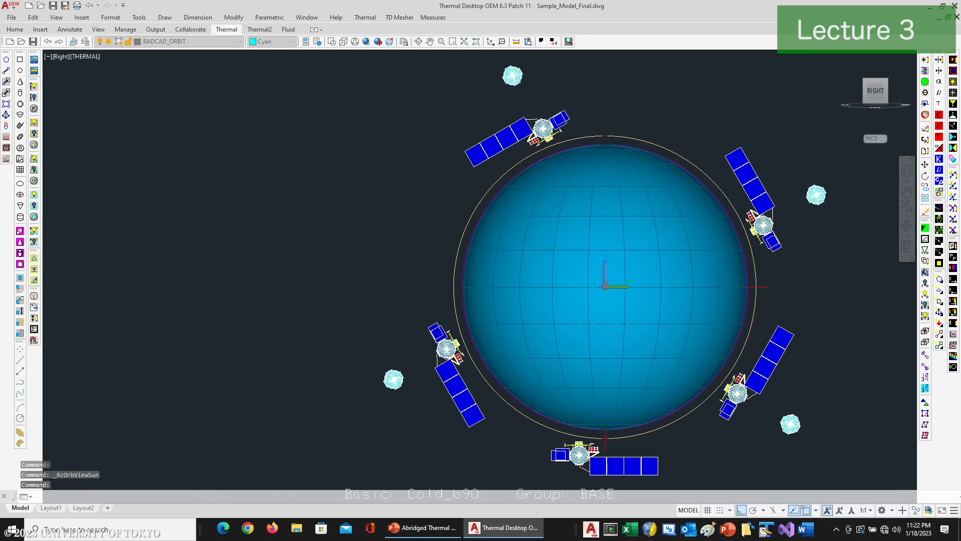
Step: Set the Lock_Array_b90 symbol to 1 in the Symbol Manager
click(925, 93)
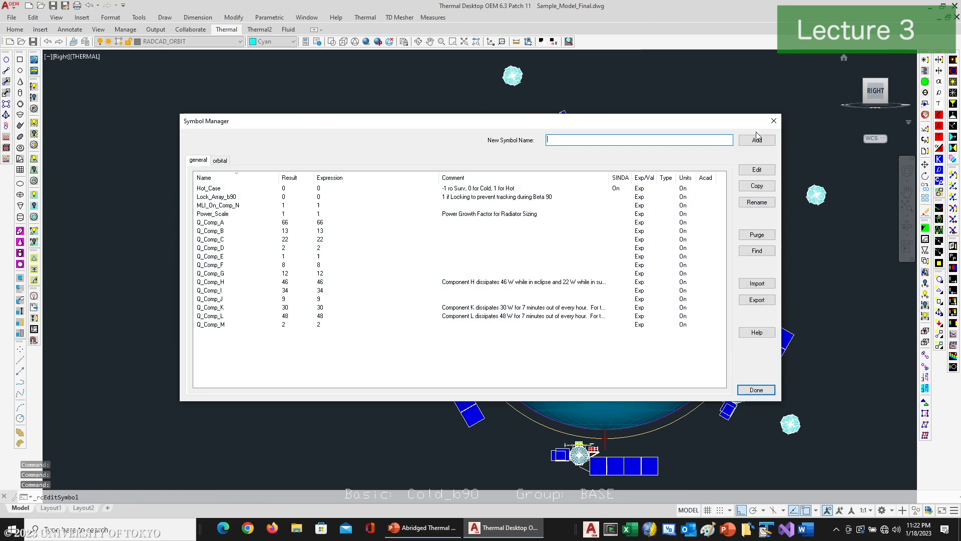
double_click(238, 198)
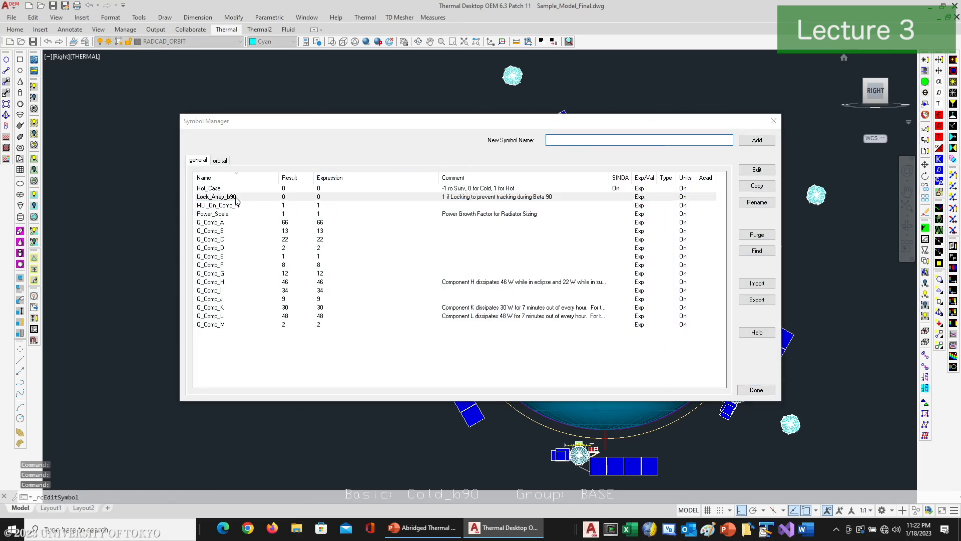
text(1)
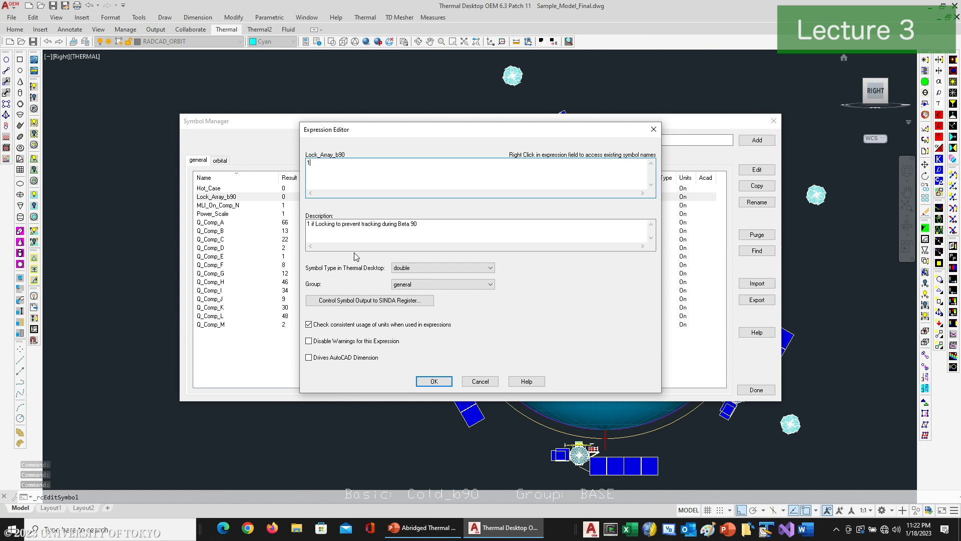
click(429, 380)
click(756, 390)
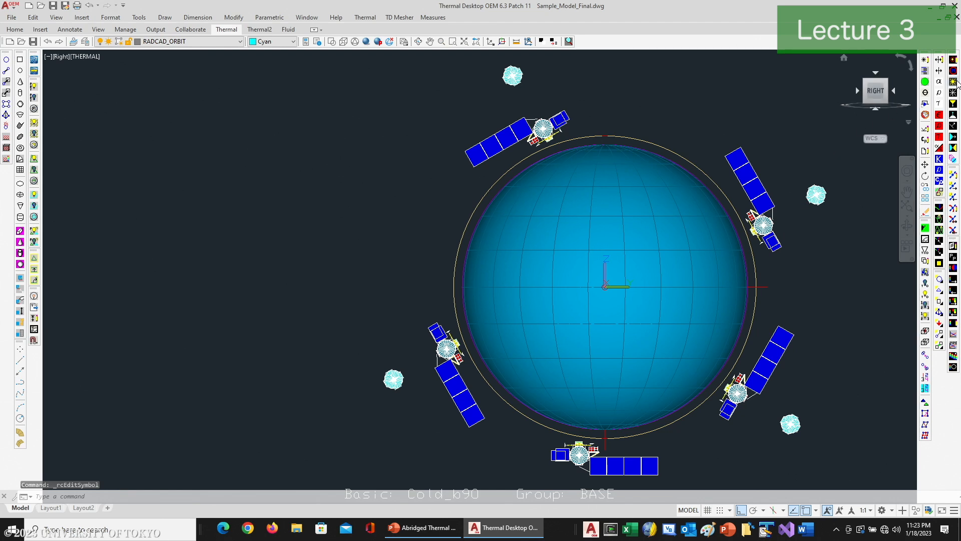
Step: Regenerate the Cold_b90 orbit display with the array lock applied, and view it from the Sun
click(953, 81)
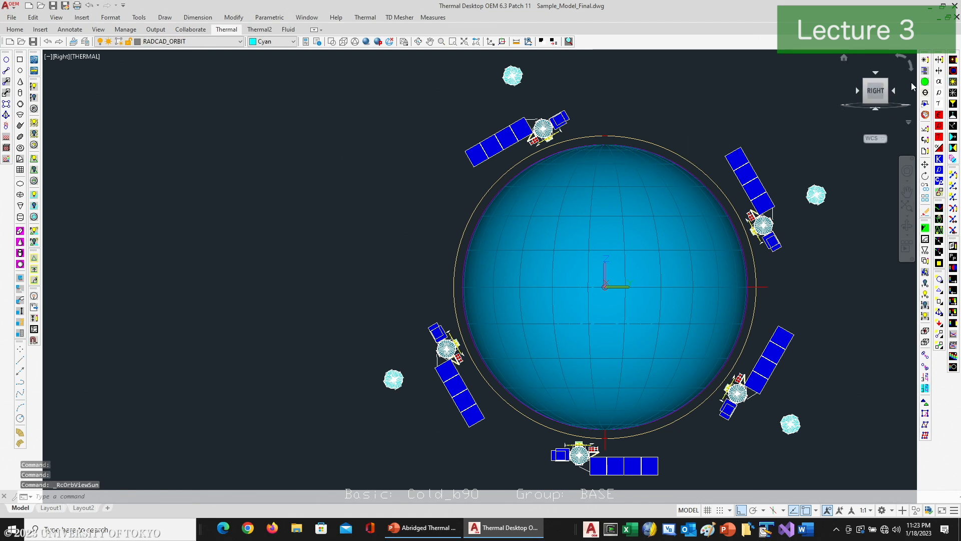
click(952, 73)
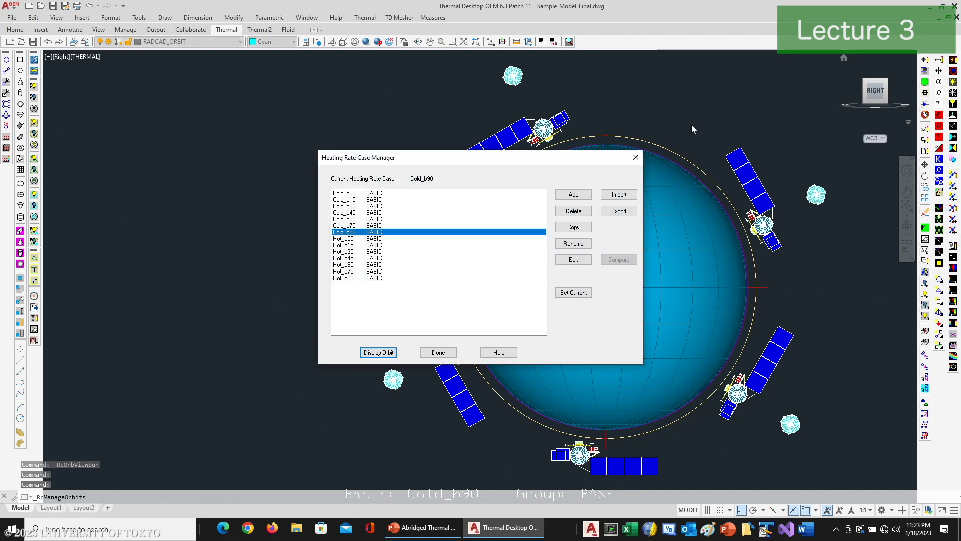
click(439, 352)
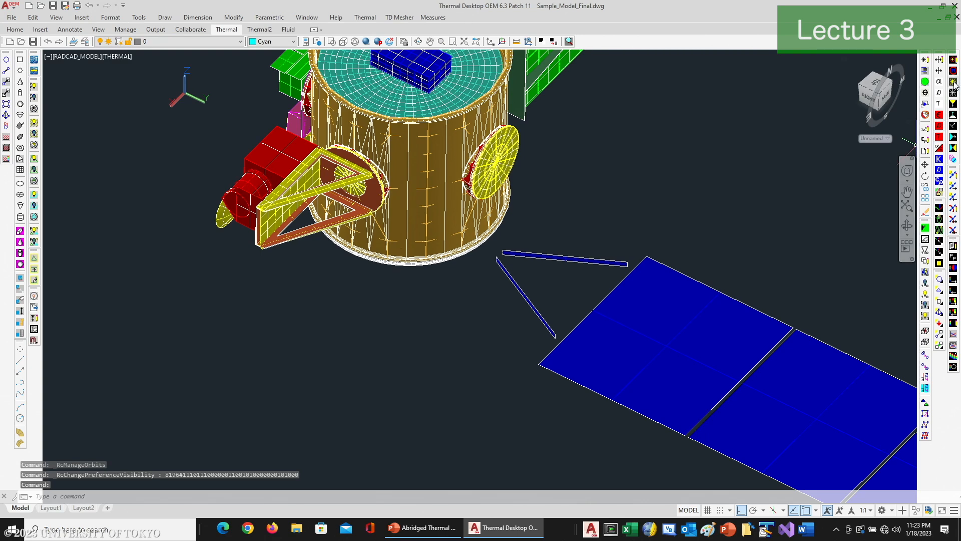
click(954, 83)
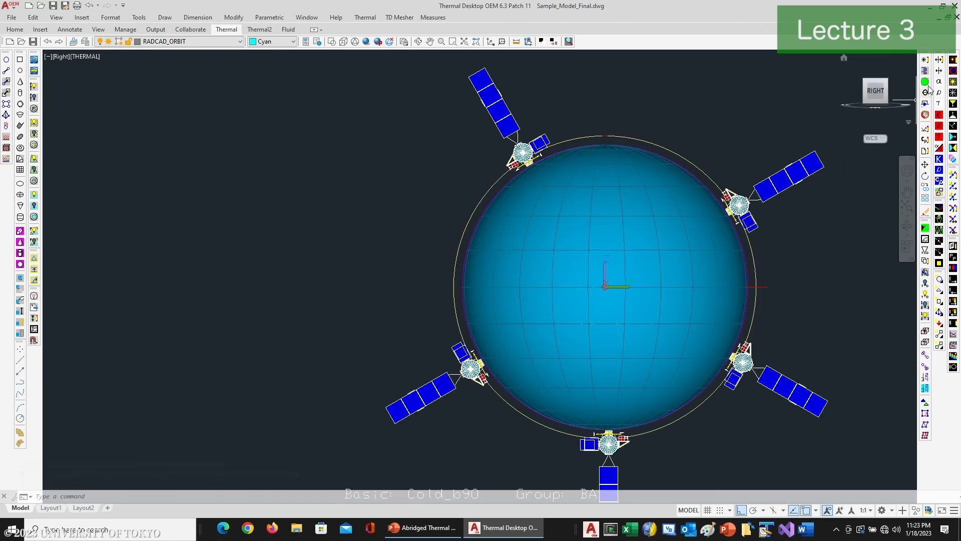
Step: Return to the spacecraft model display and review the Azimuth tracker's settings and the expression that controls its track mode
click(924, 229)
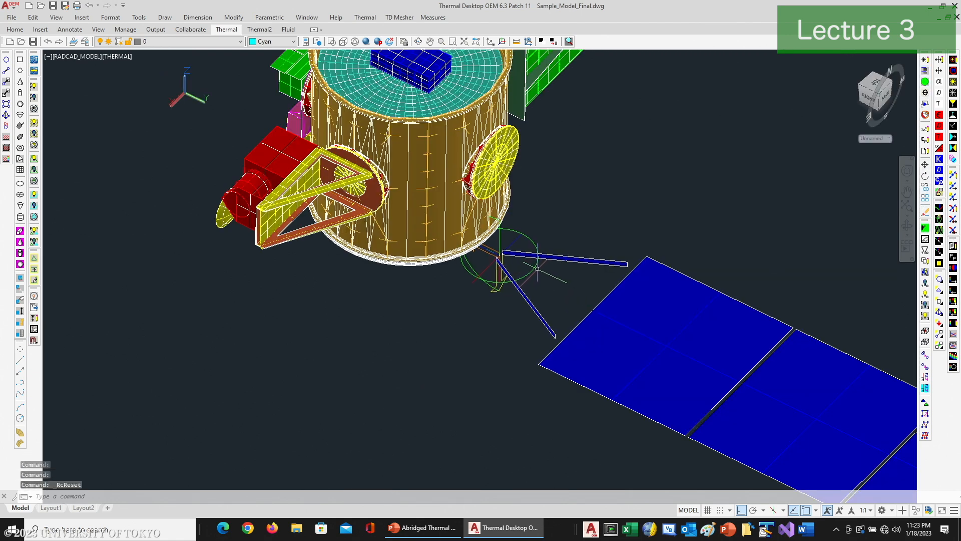
click(532, 271)
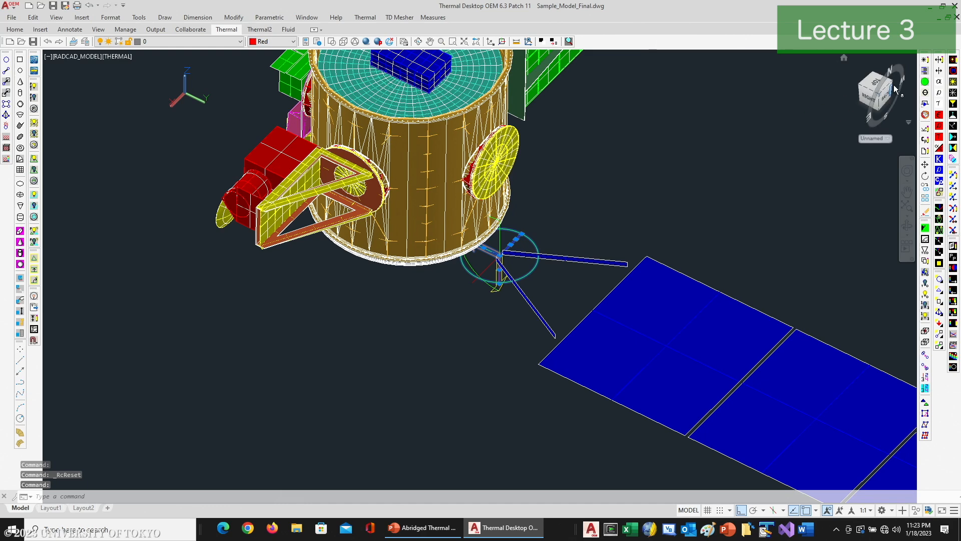
double_click(493, 266)
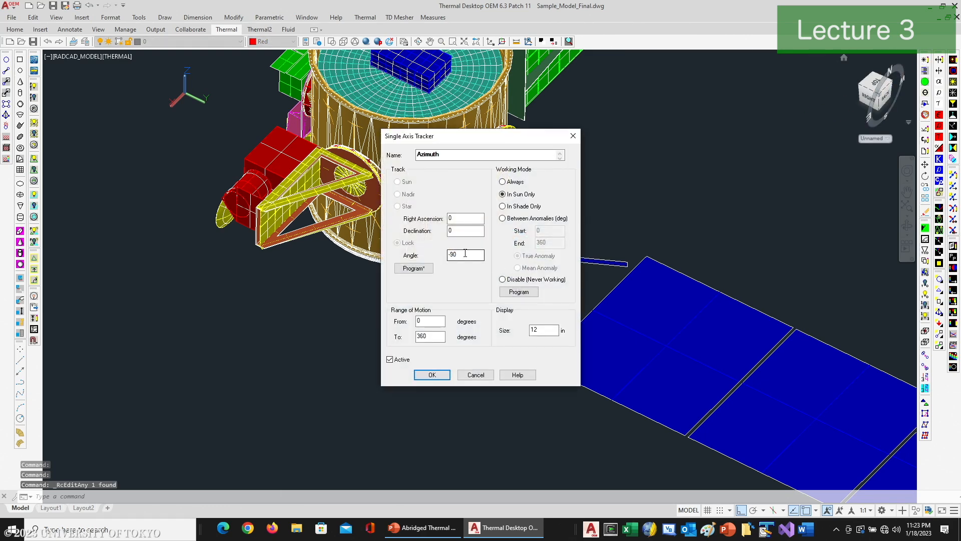
click(429, 269)
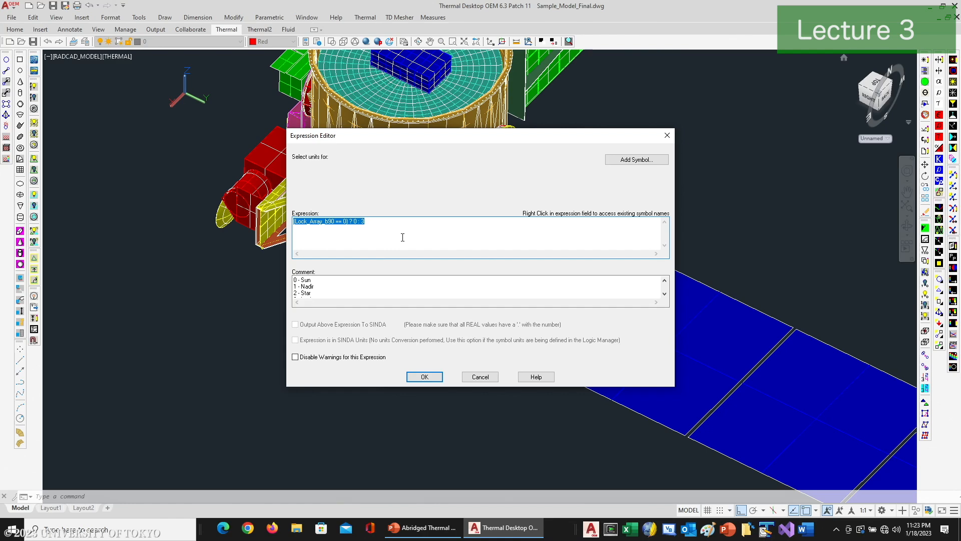
click(476, 376)
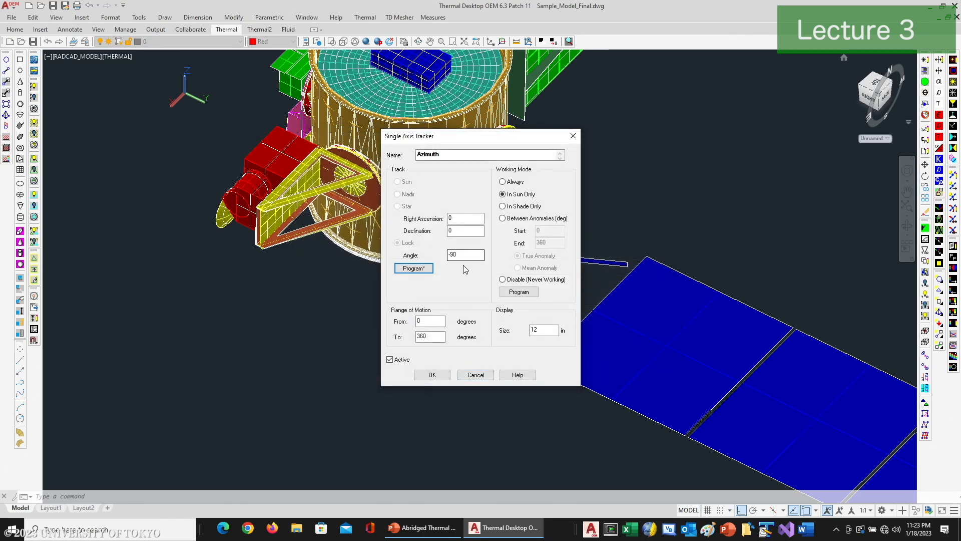
click(431, 375)
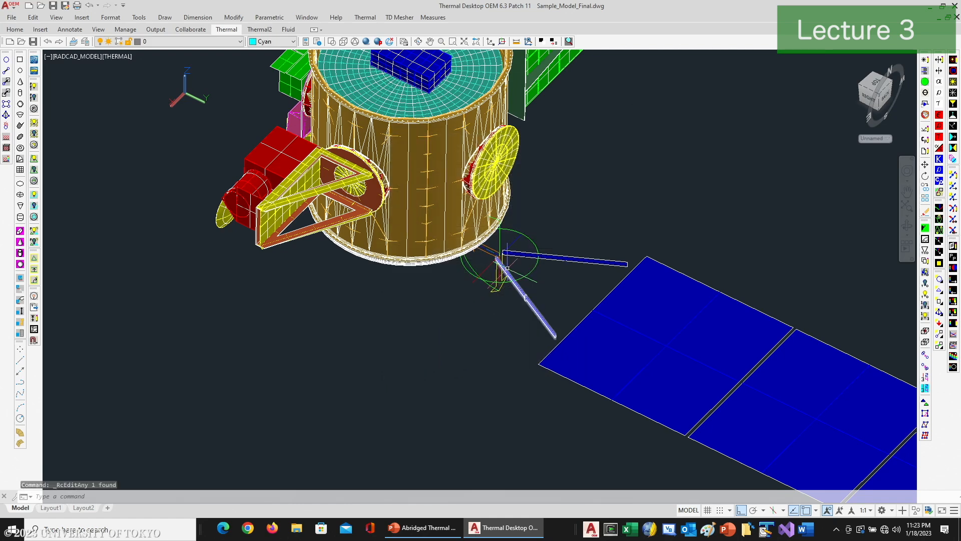
Step: In the Model Browser, expand the objects not in an assembly or tracker and pick up Cylinder[BOOM]::323C through Cylinder[COMP_N]::30F9 for moving within the tree
scroll(506, 263, down, 5)
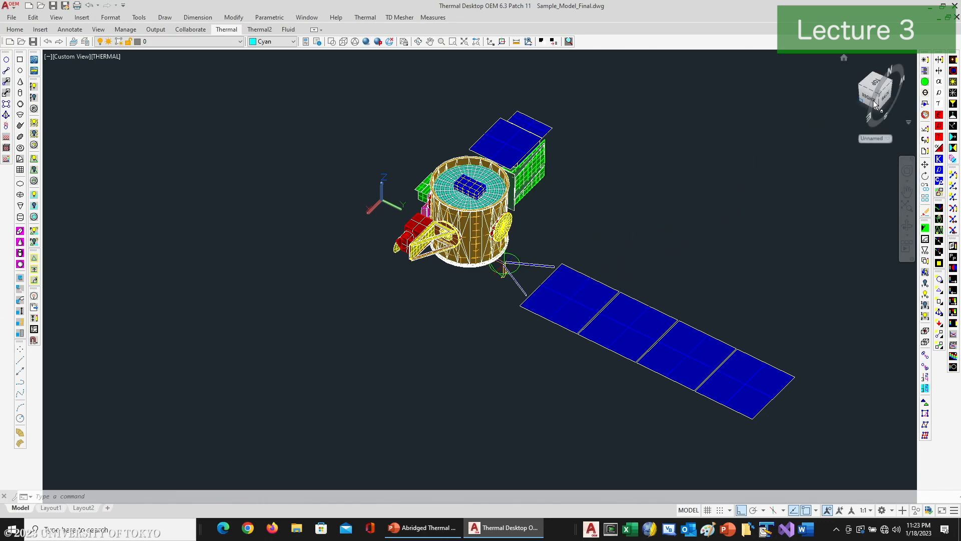
click(926, 71)
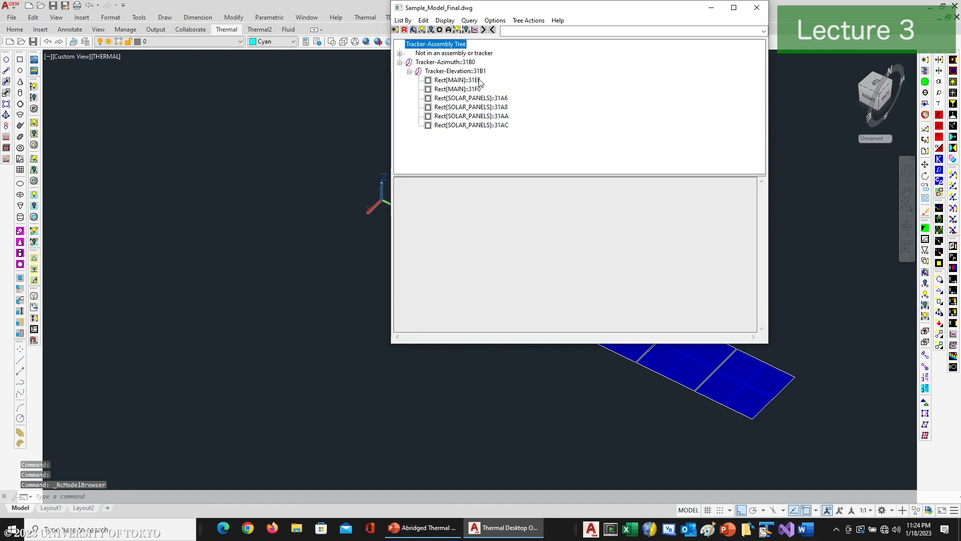
click(400, 53)
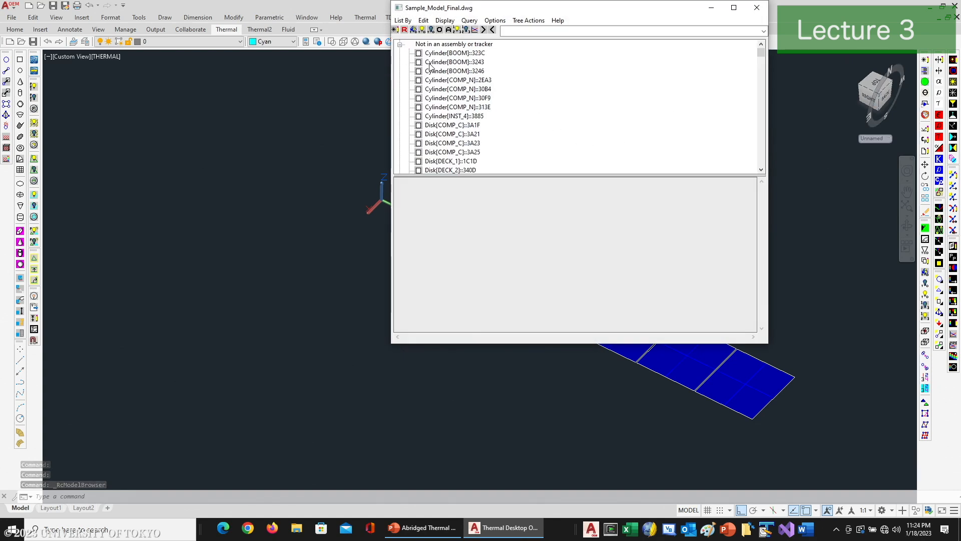
click(460, 55)
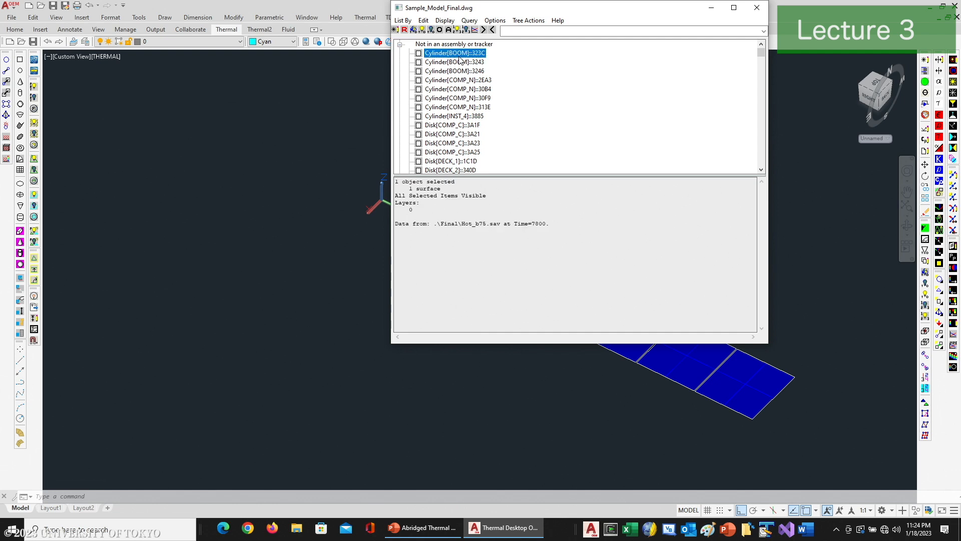
shift+click(465, 98)
drag(463, 57, 592, 59)
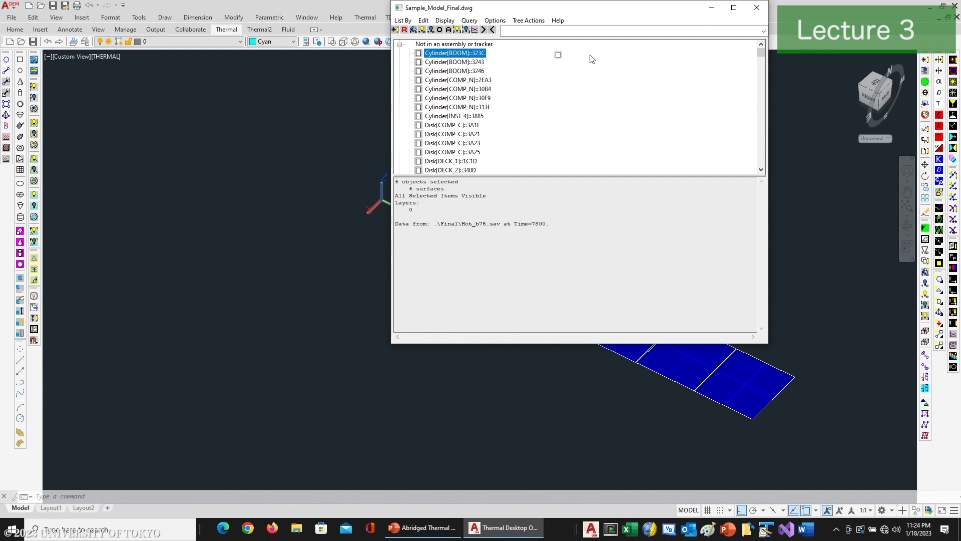
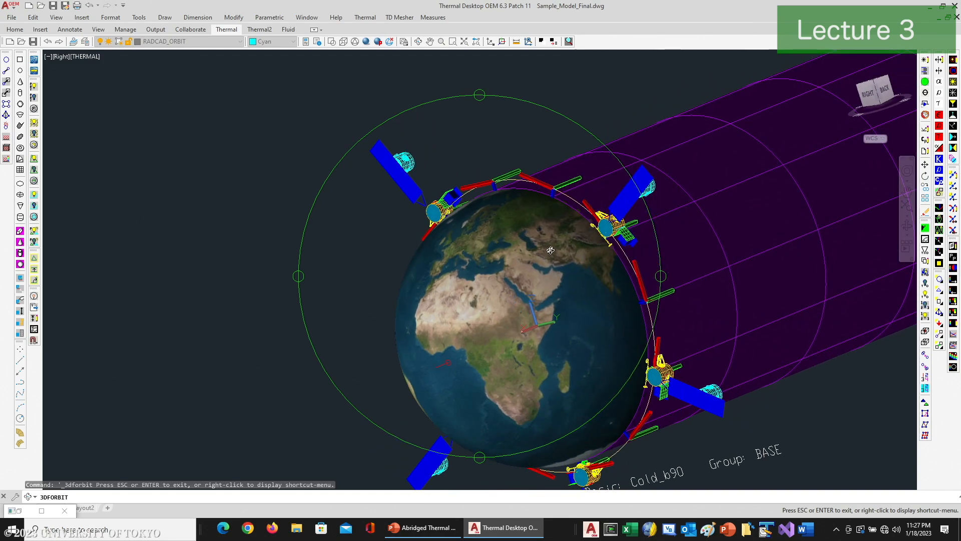
Step: In the orbit display's vehicle view settings, set the model scale factor to 1 and check the available analysis groups
right_click(525, 253)
click(544, 260)
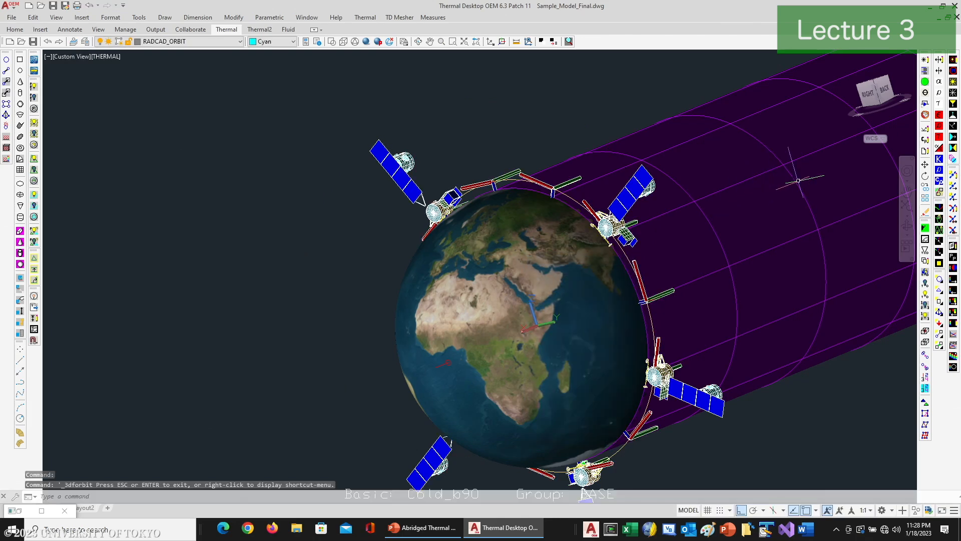
click(954, 209)
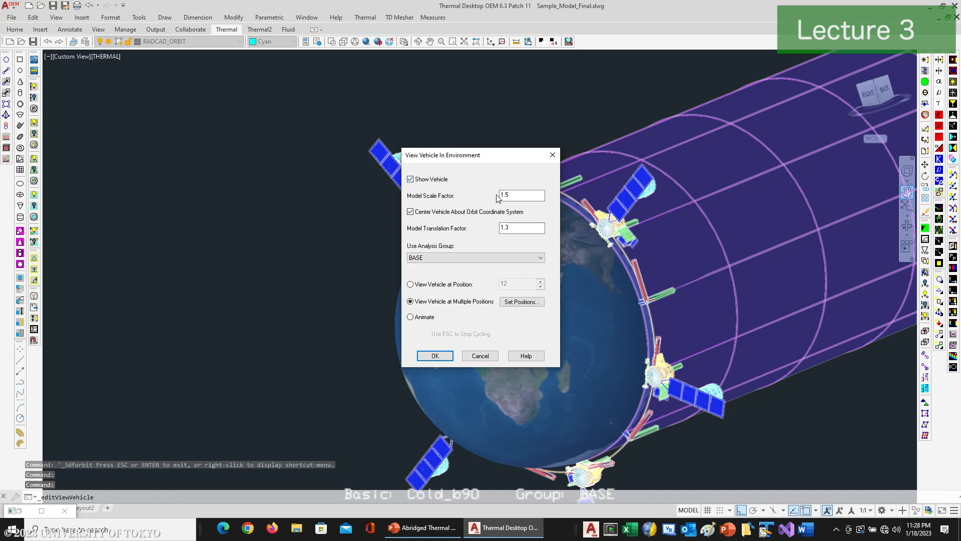
text(1)
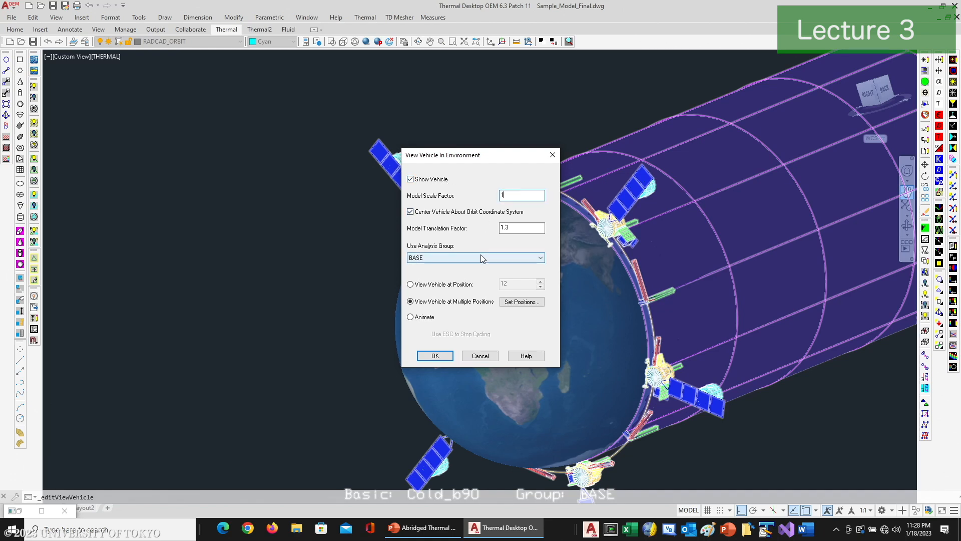
click(451, 258)
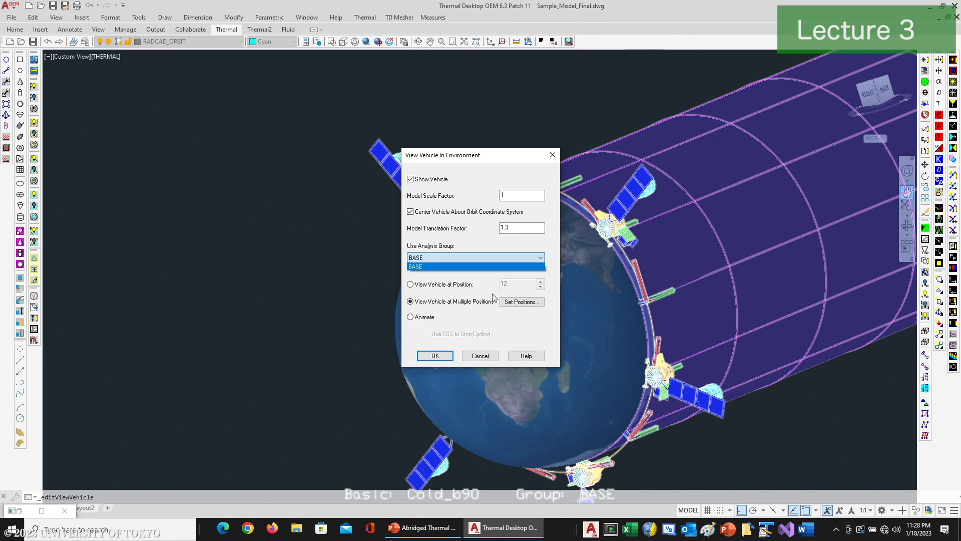
Step: Set the vehicle to be shown at all orbit positions from 0 to 12 and apply the display settings
click(522, 303)
click(522, 303)
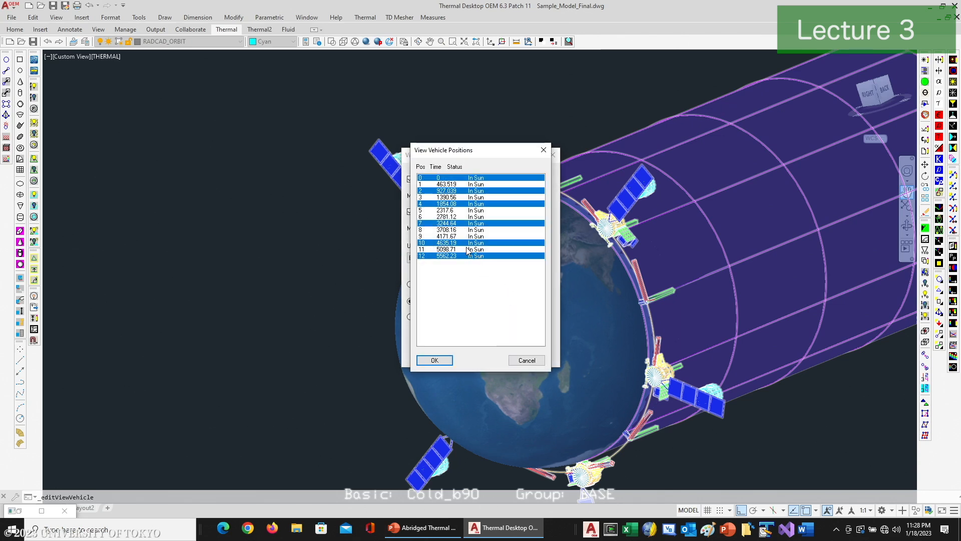
click(461, 256)
shift+click(466, 178)
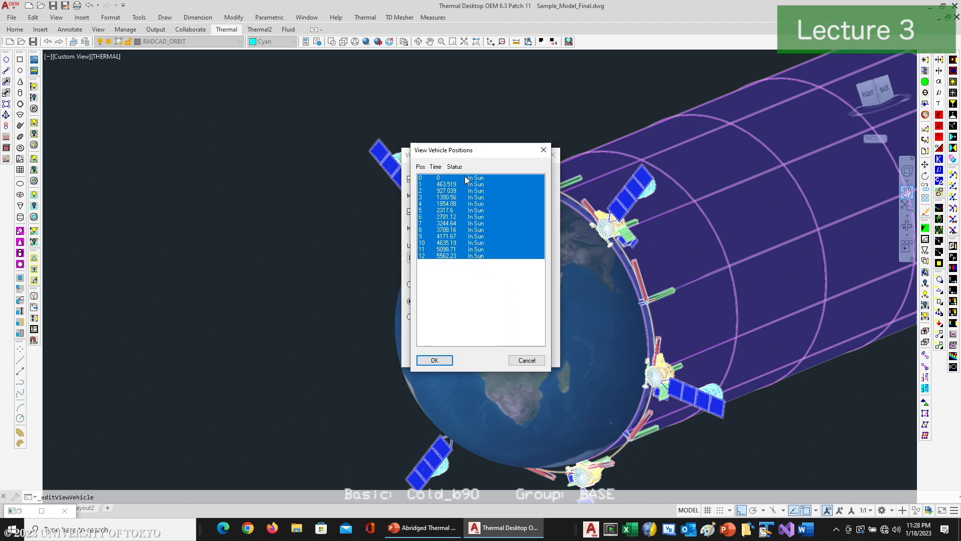
click(435, 361)
click(476, 359)
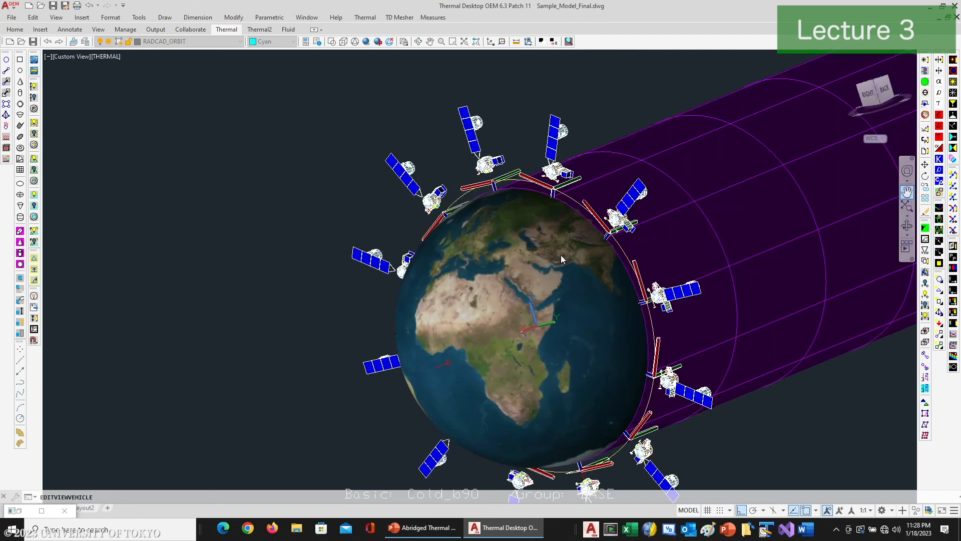
key(Escape)
key(Escape)
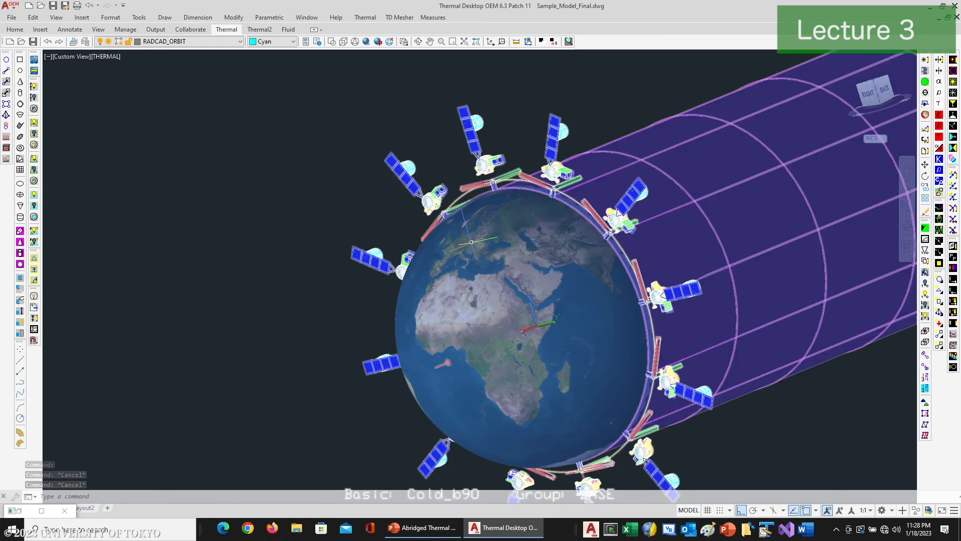
Step: Switch to the PowerPoint presentation, review the "DEMO: Solar Array – Visualizing the Orbit" slide, and return to Thermal Desktop
click(421, 528)
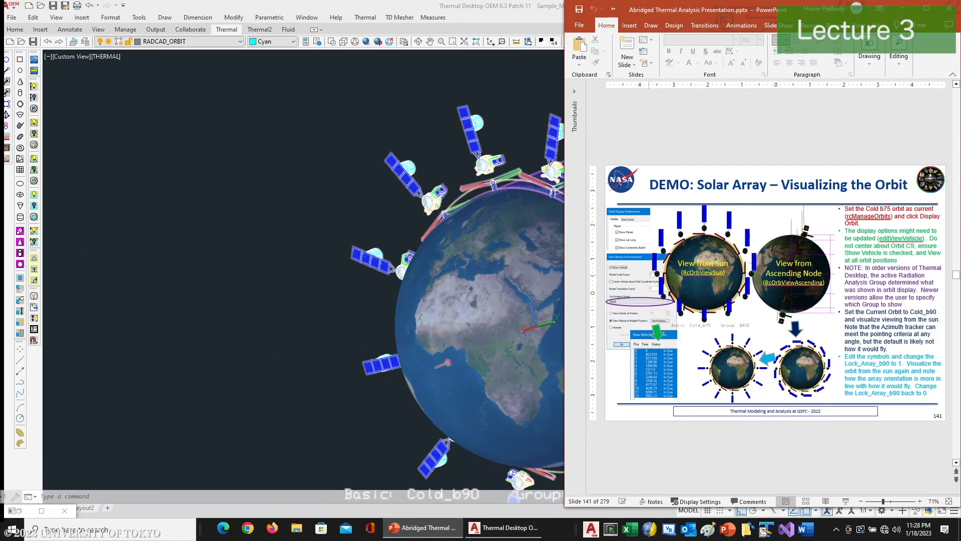
key(shift+F5)
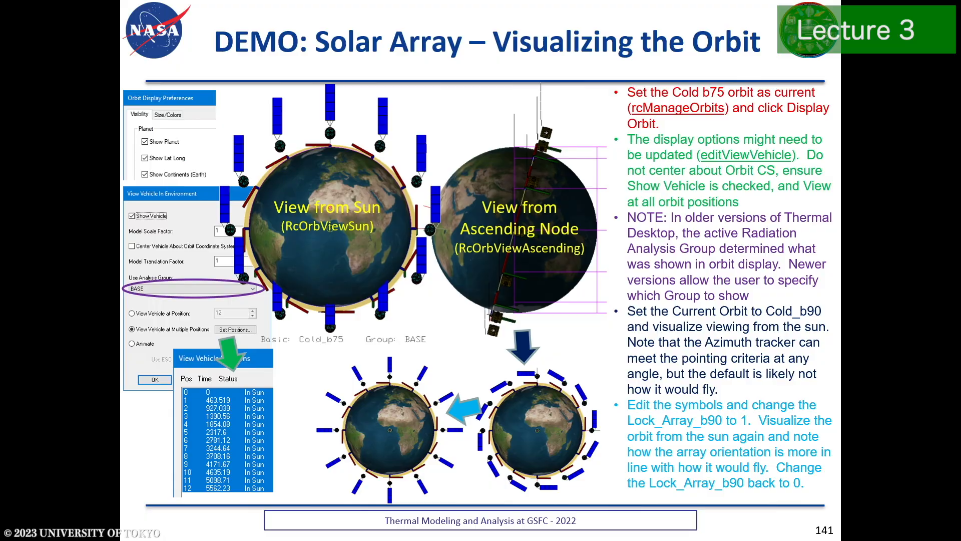
key(Escape)
click(504, 528)
click(353, 136)
key(Escape)
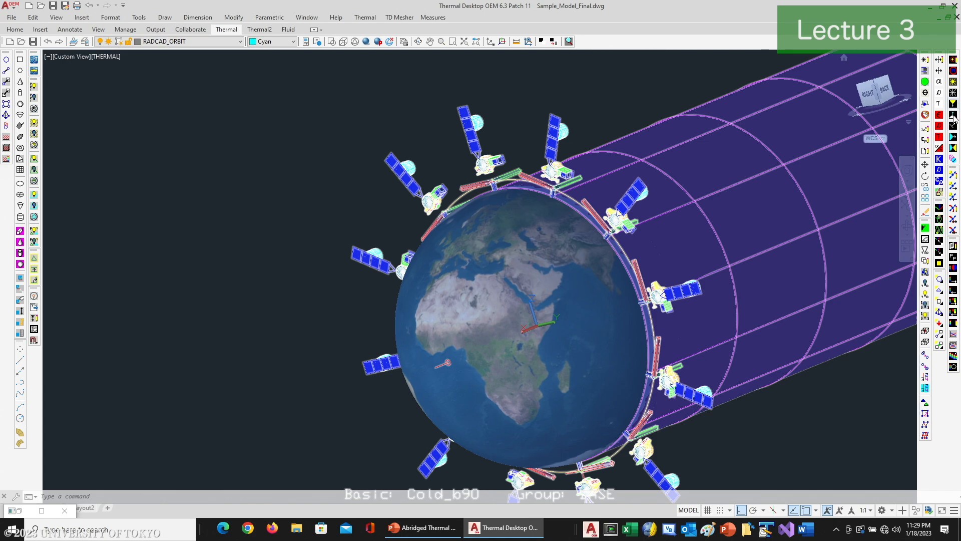
Step: Examine the Cold_b90 array orientation around the orbit from the opposite side and from the Sun
click(418, 41)
drag(505, 232, 679, 260)
right_click(618, 263)
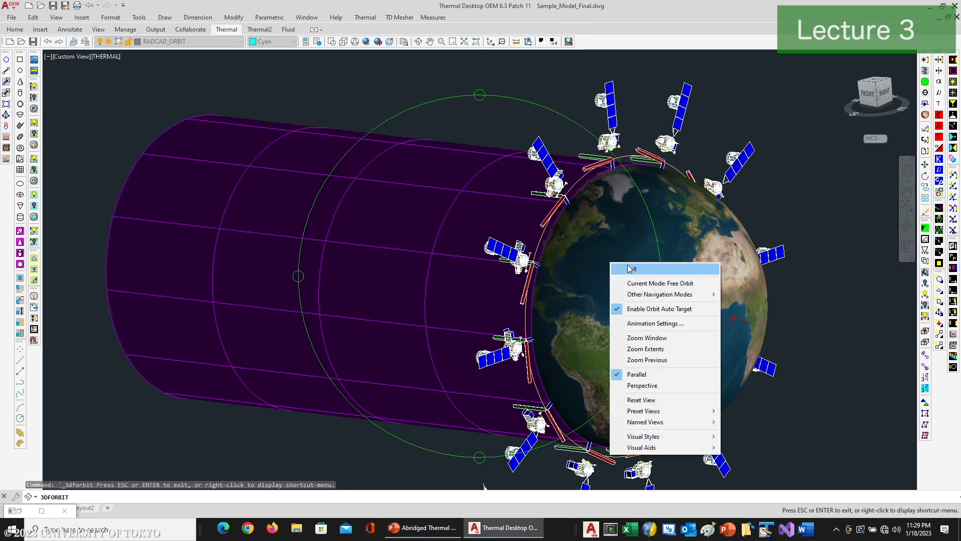
click(629, 266)
key(Escape)
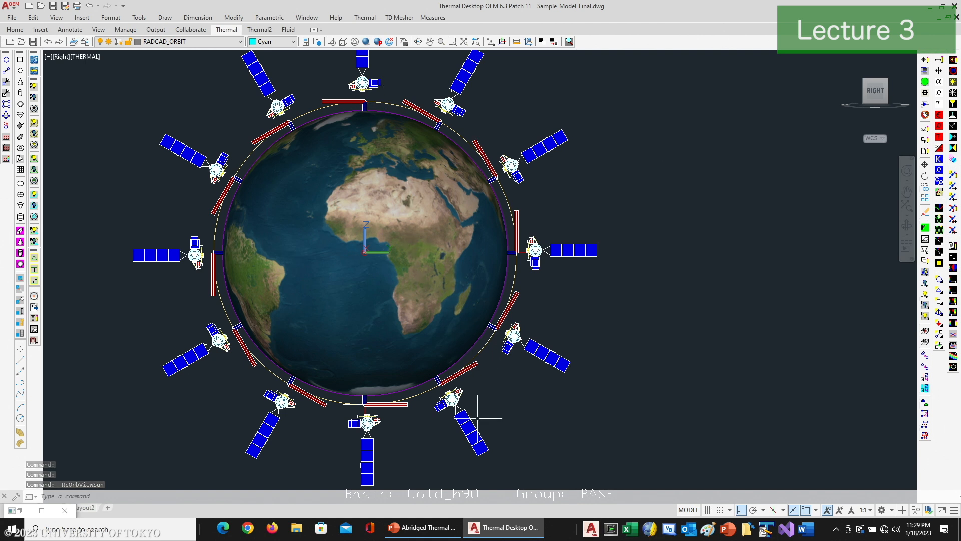
Step: Switch to the PowerPoint presentation, advance to the "DEMO: HGA Boom" slide, and return to Thermal Desktop
click(422, 527)
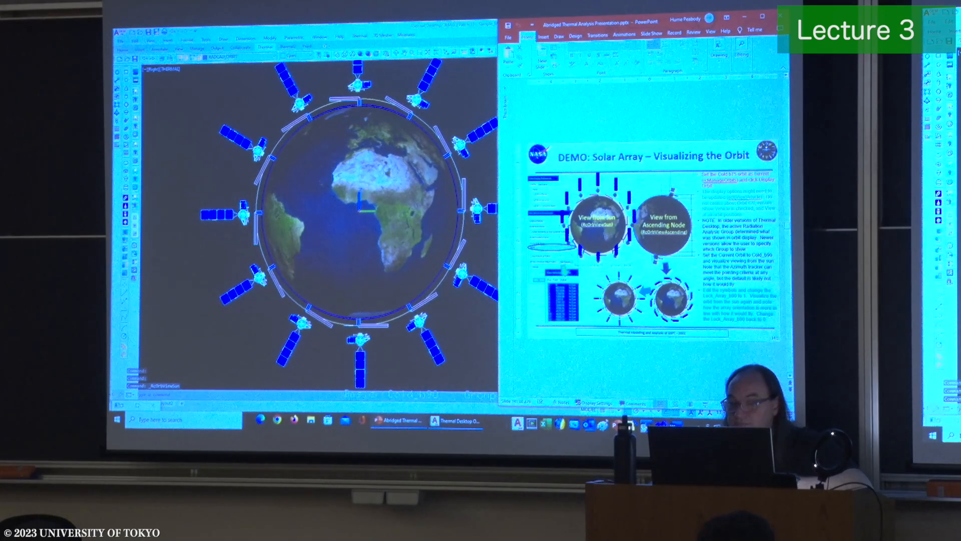
key(shift+F5)
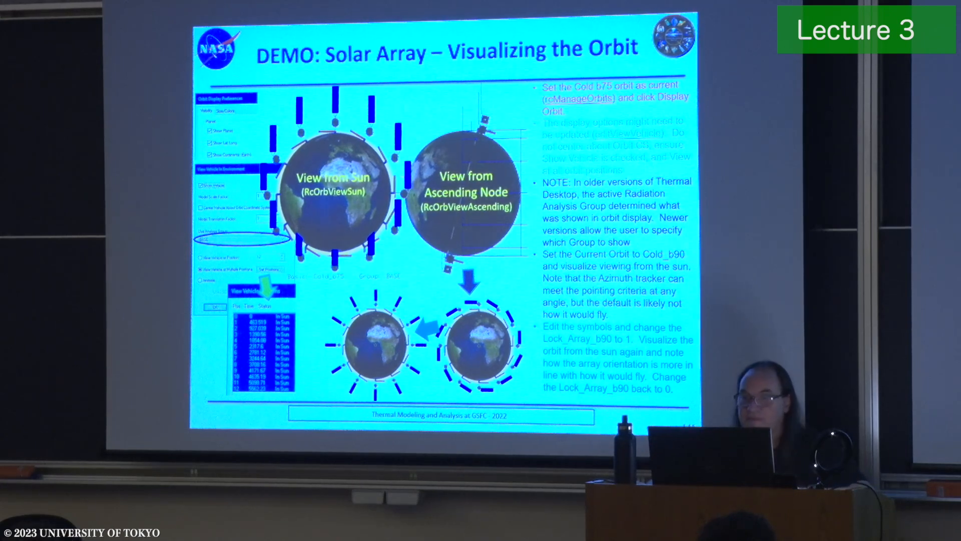
key(Right)
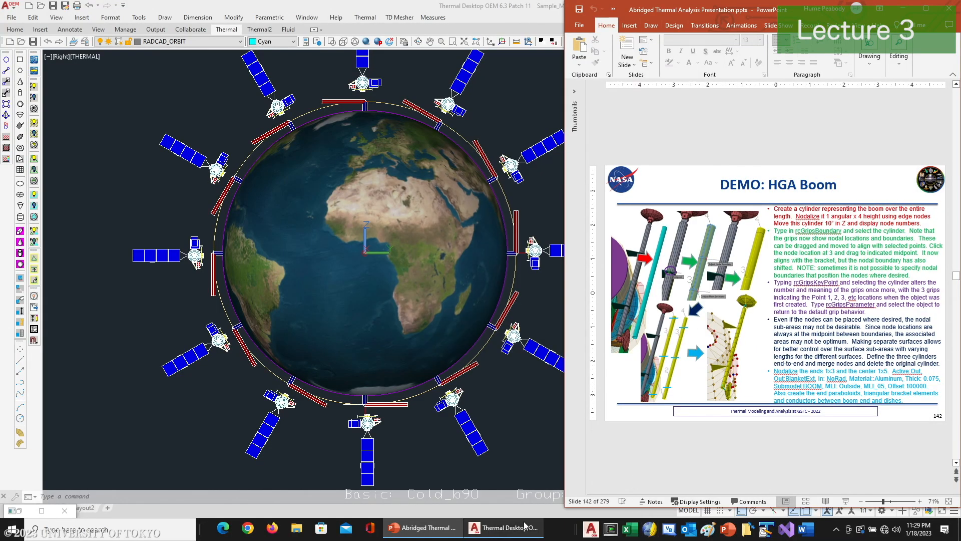
click(527, 464)
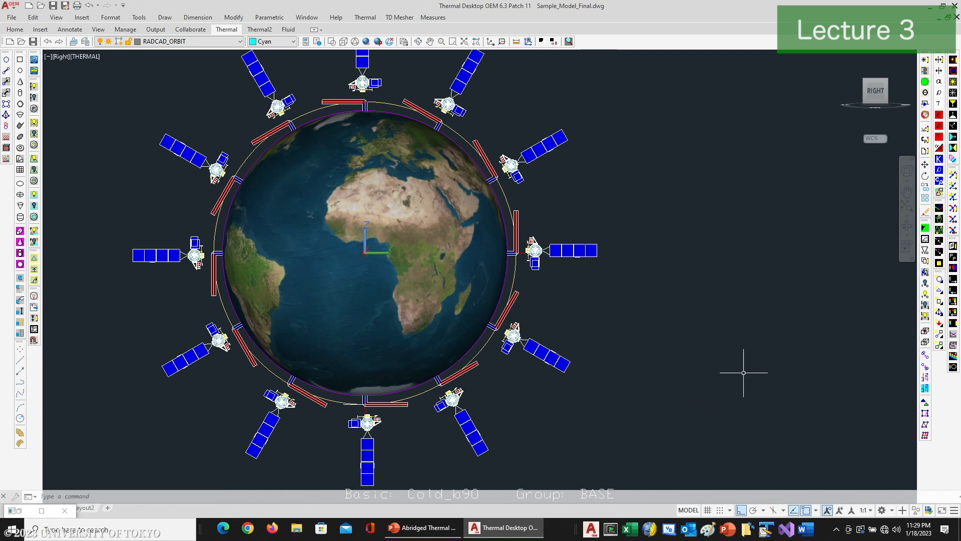
Step: Return from the orbit display to the spacecraft model and orient it to face the HGA boom and its dishes
click(925, 228)
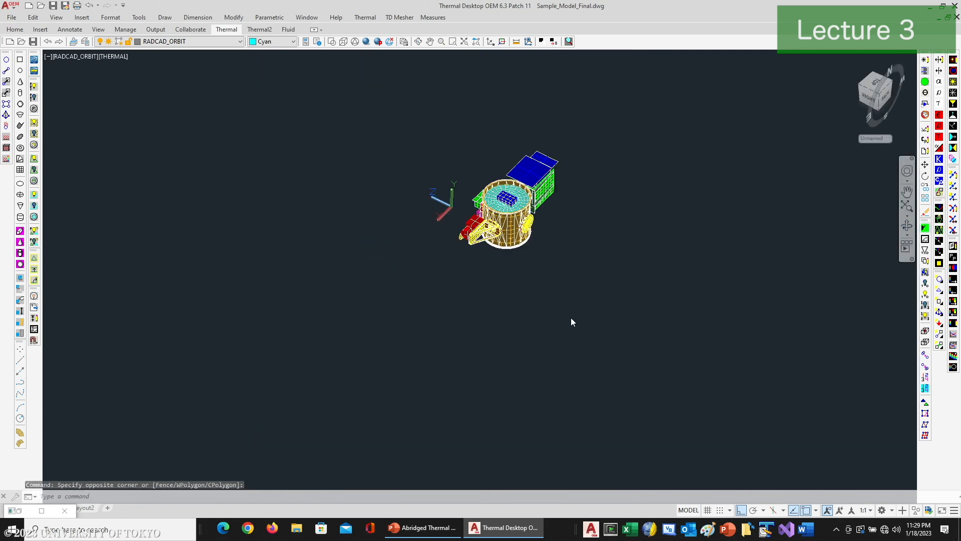
scroll(495, 256, up, 6)
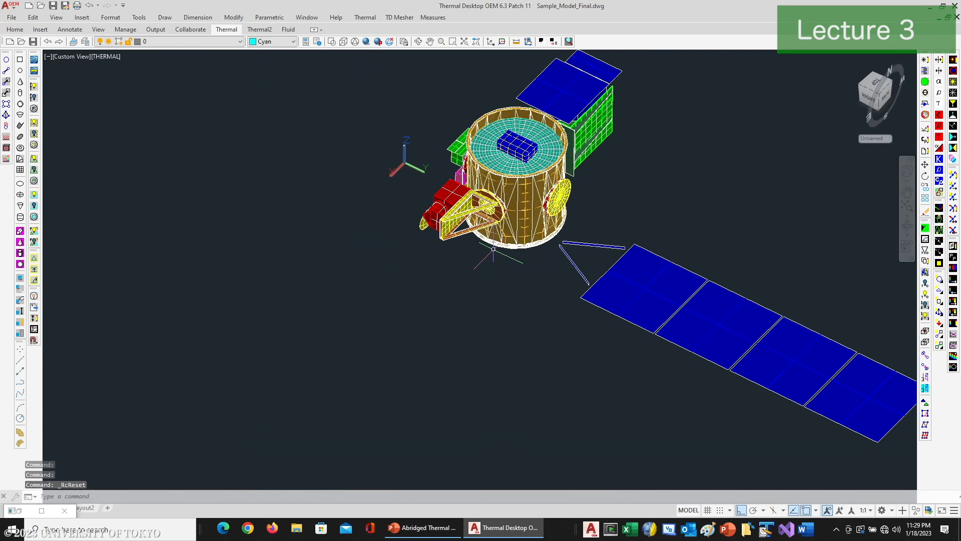
click(418, 42)
drag(409, 210, 487, 307)
right_click(485, 302)
click(507, 306)
Step: Copy the HGA boom's end cylinder beside the smaller-looking dish into the empty space below the spacecraft
text(copy)
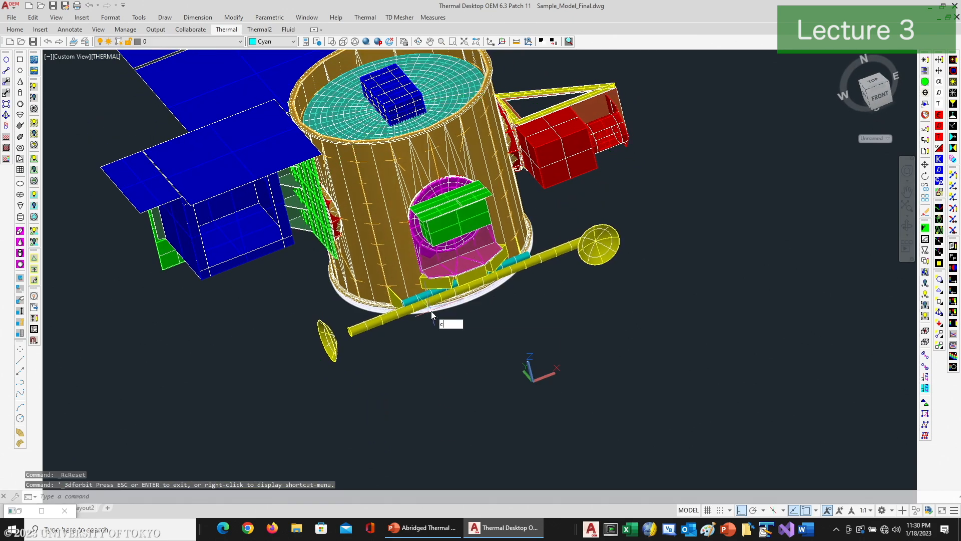
key(Return)
click(353, 328)
key(Return)
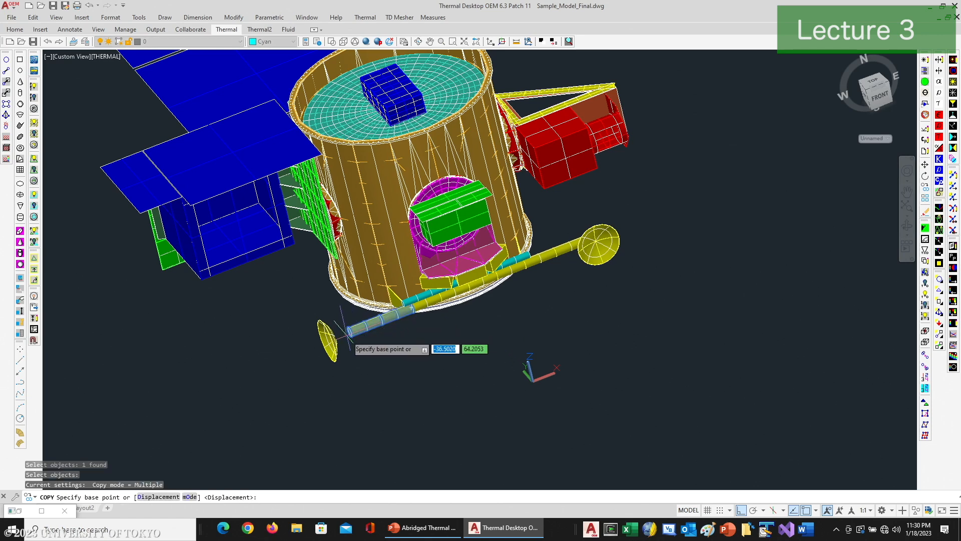
click(360, 350)
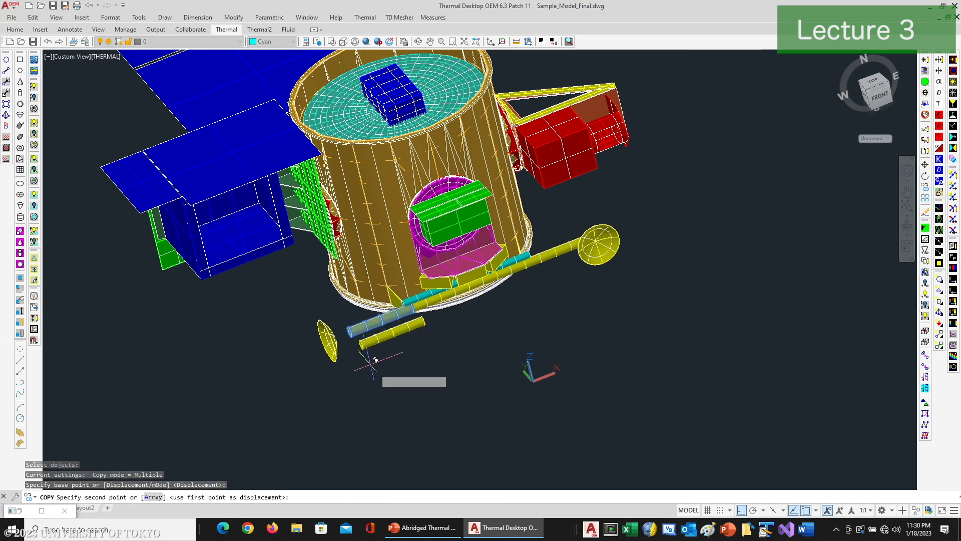
click(403, 391)
key(Return)
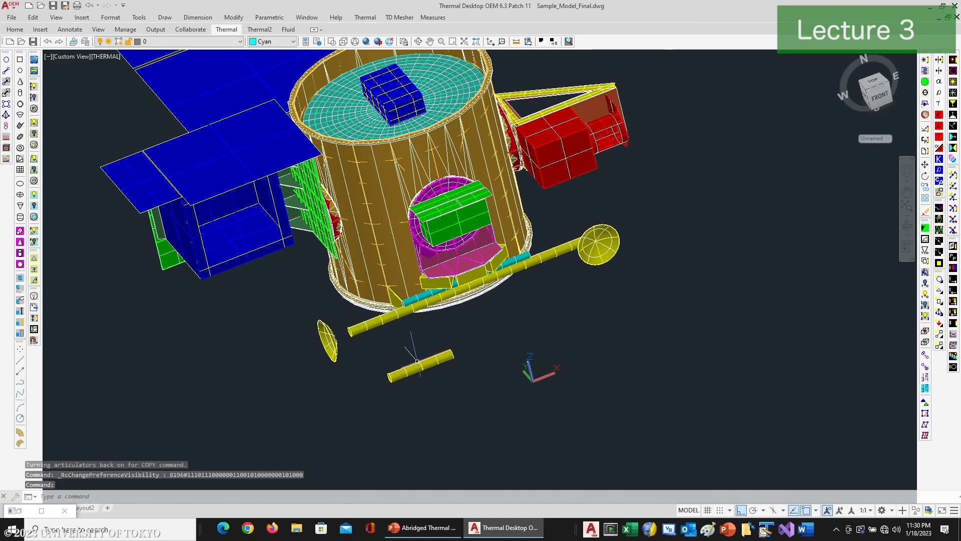
Step: Select the copied boom cylinder and move it along the X axis by its end grip, beyond the opposite dish
click(431, 361)
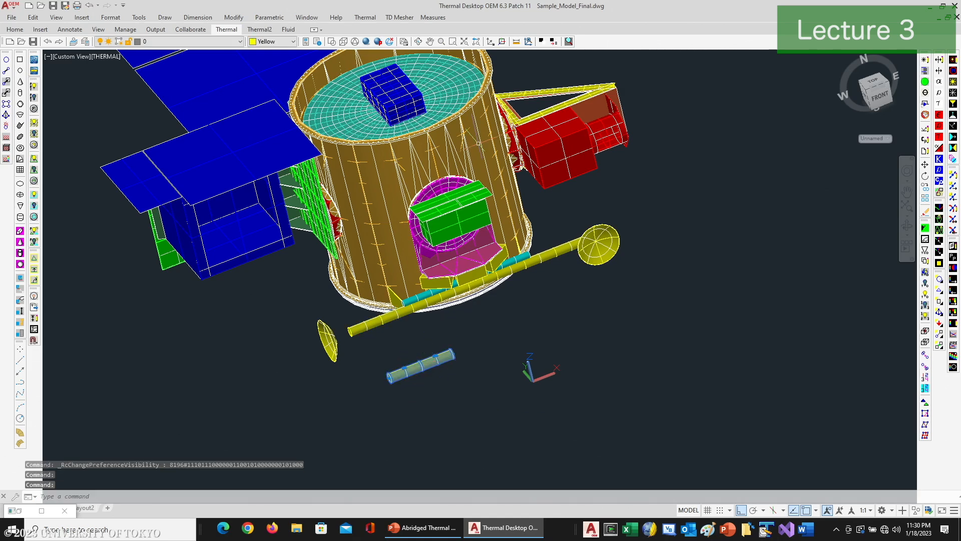
click(419, 41)
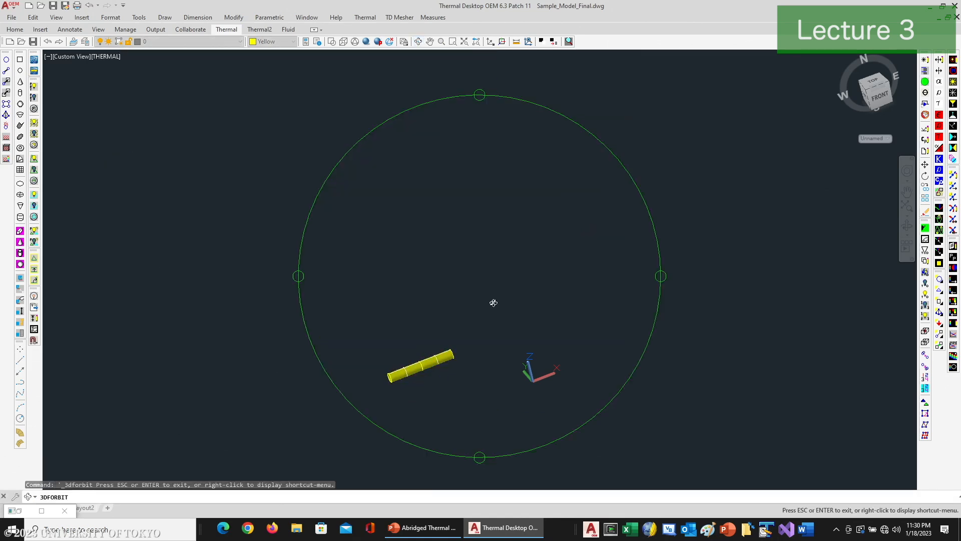
drag(448, 328, 397, 344)
right_click(429, 336)
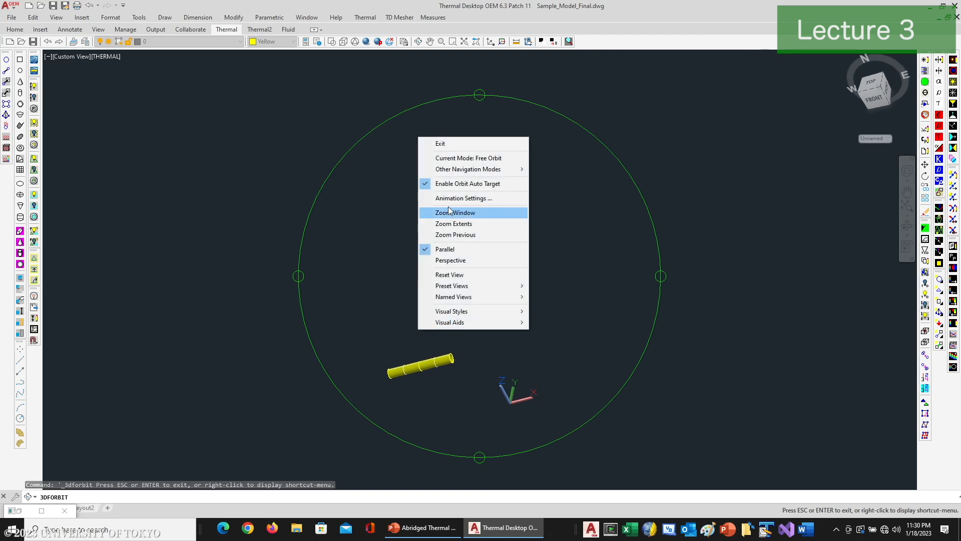
click(454, 144)
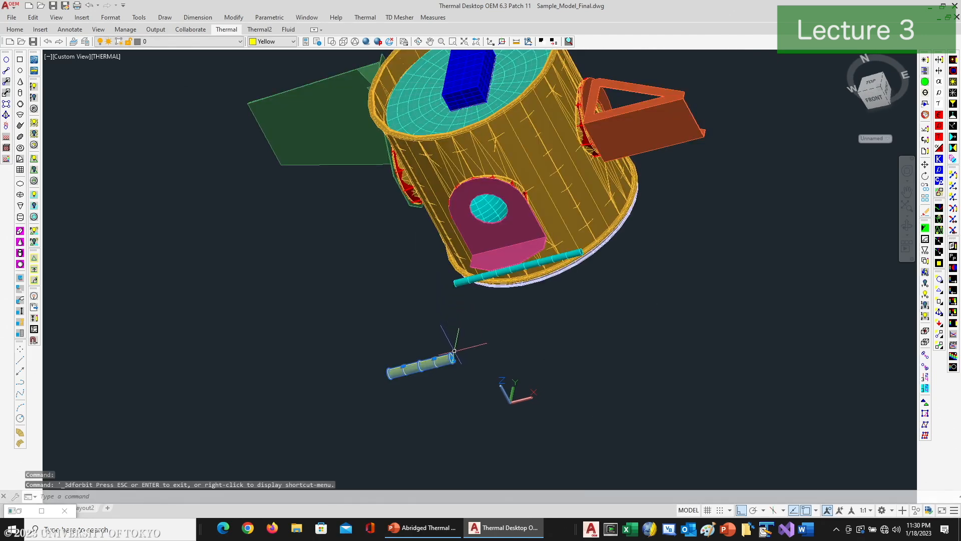
scroll(476, 368, up, 3)
scroll(451, 359, up, 3)
click(427, 340)
scroll(526, 280, down, 5)
key(Escape)
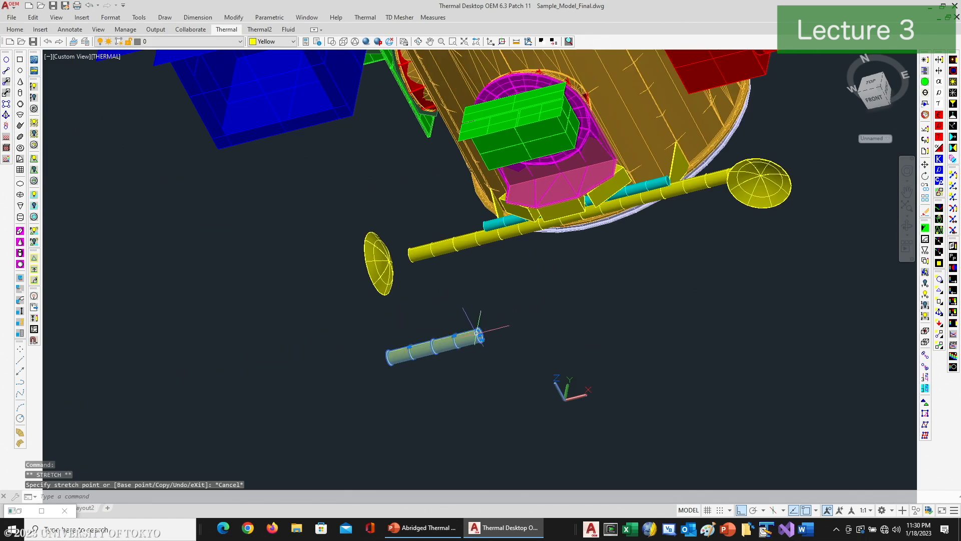
mouse_move(479, 334)
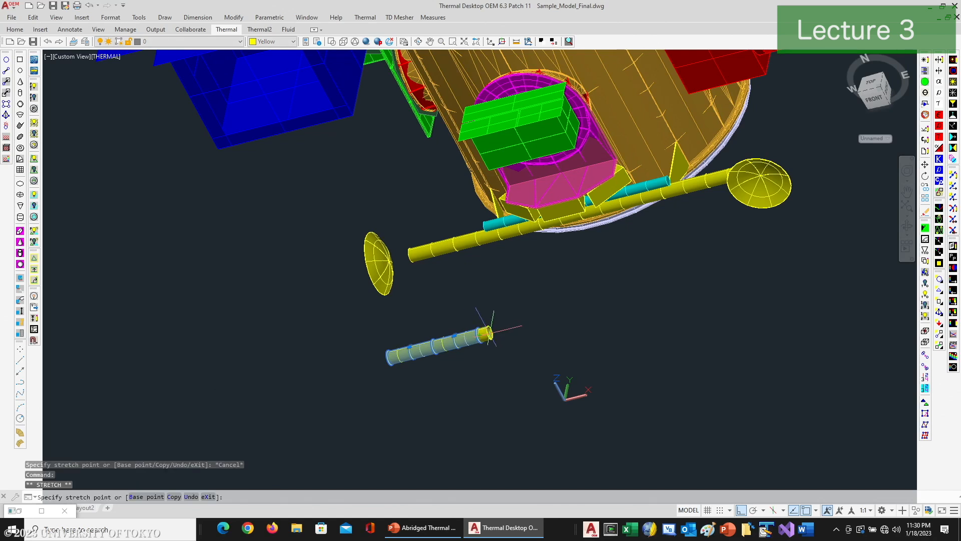
click(479, 334)
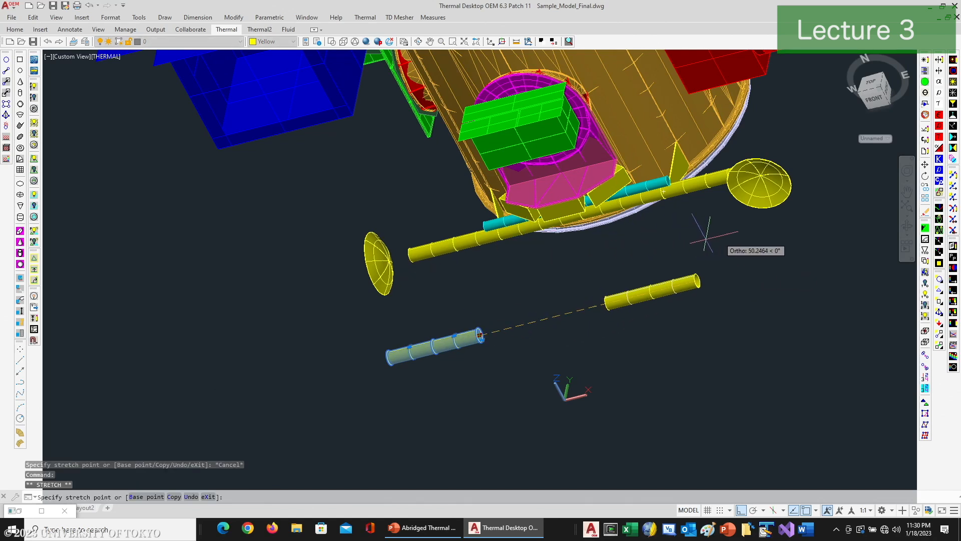
click(835, 226)
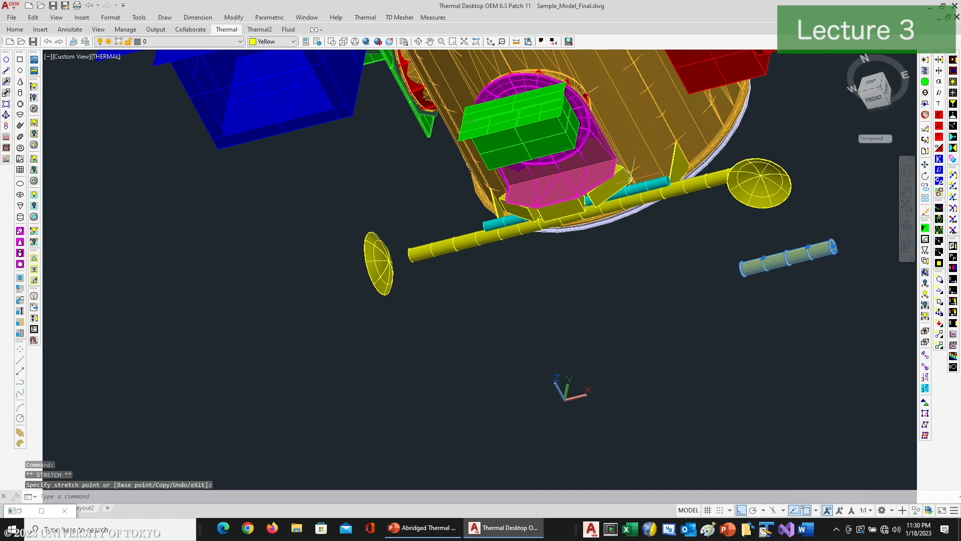
Step: Lengthen the copied cylinder by stretching the grip at its end nearer the spacecraft, picking near the original boom's end
click(418, 41)
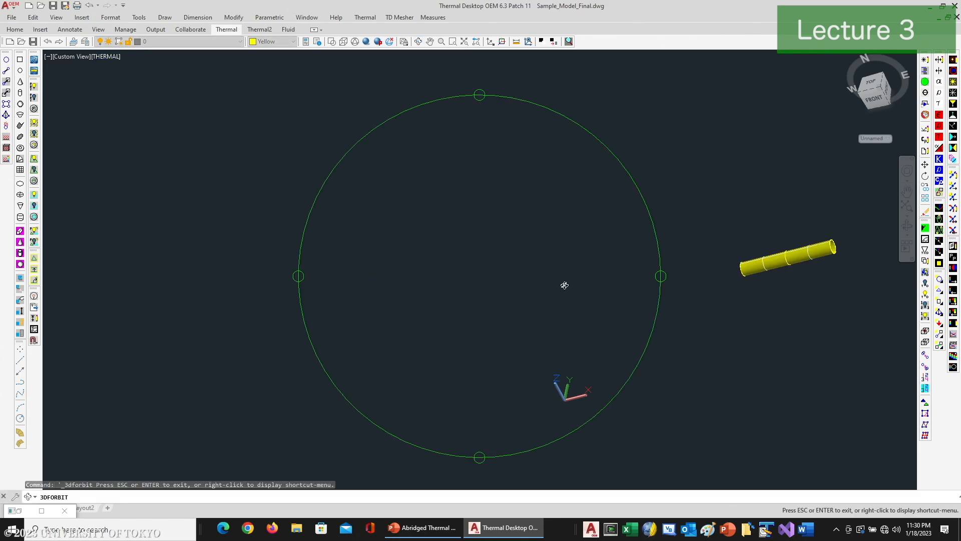
right_click(614, 275)
click(626, 279)
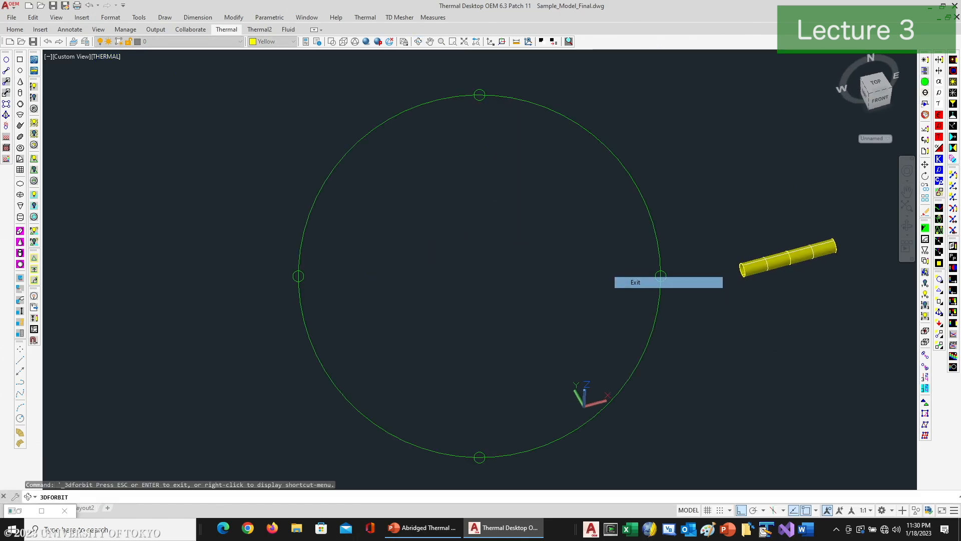
click(743, 270)
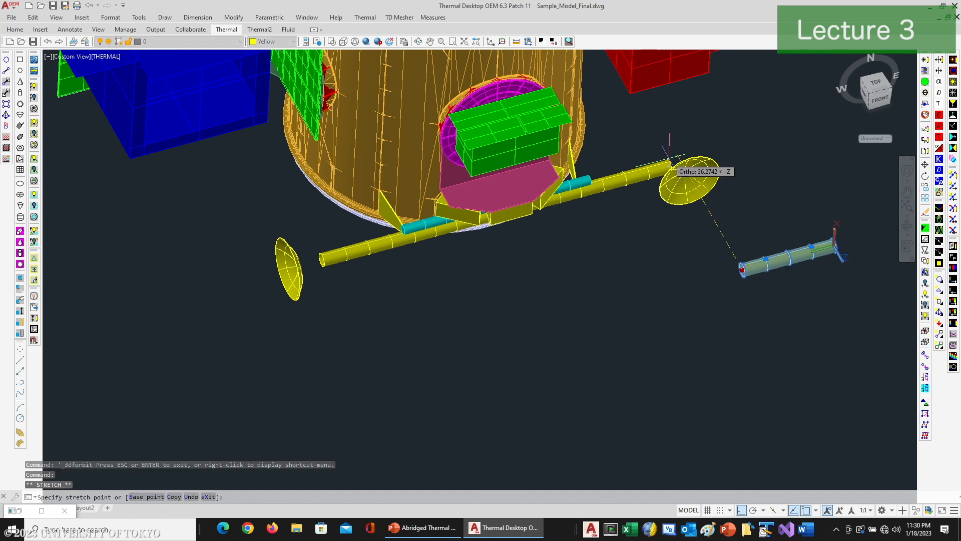
click(669, 162)
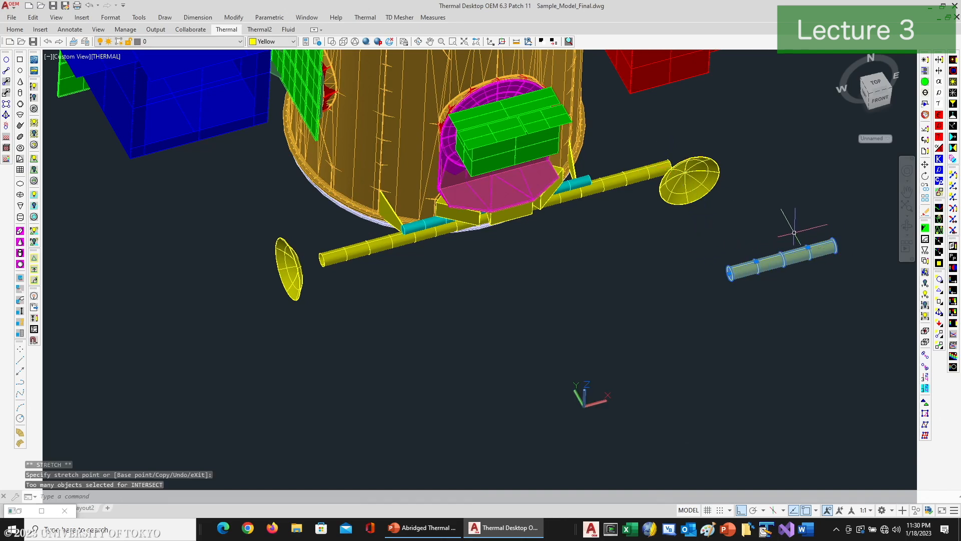
Step: Move the copied cylinder along its axis by its own length toward the spacecraft, using its end points as base and destination
text(m)
key(Return)
click(833, 246)
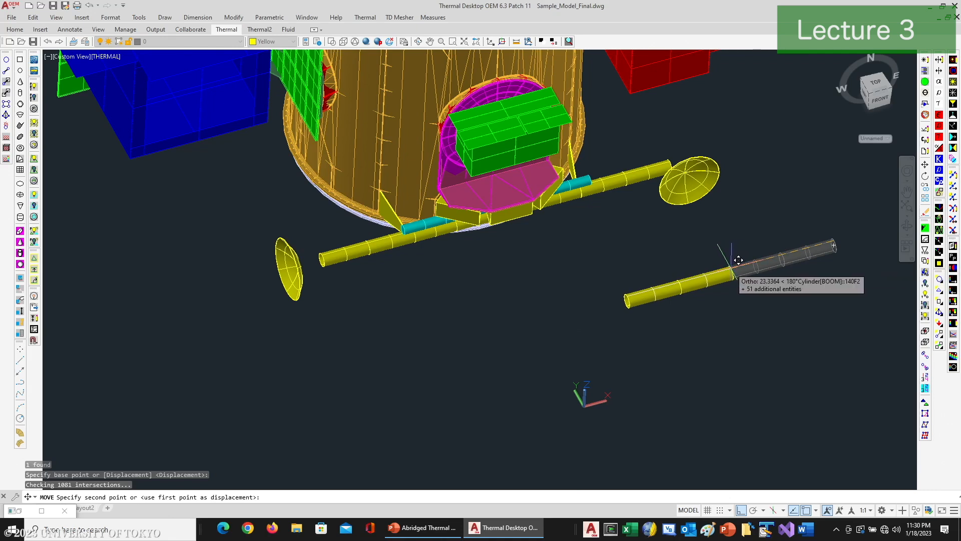
text(end)
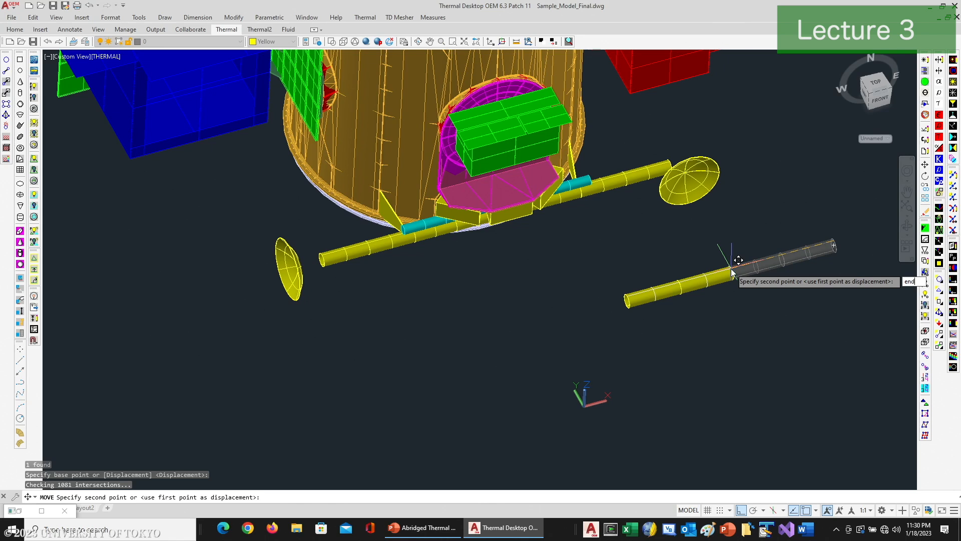
key(Return)
click(738, 260)
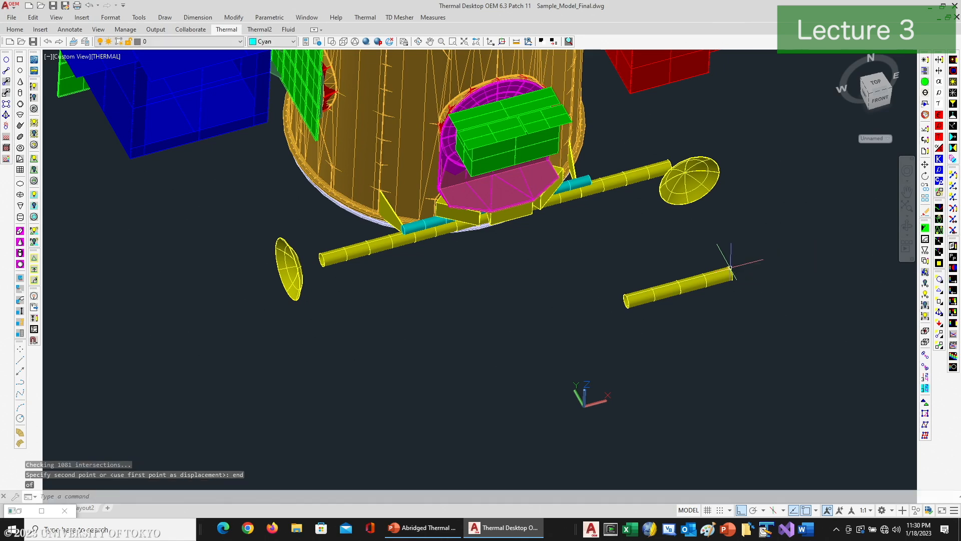
Step: Lengthen the copied cylinder with its end grip toward the smaller-looking dish, using a centre snap on the original boom
click(653, 297)
click(626, 299)
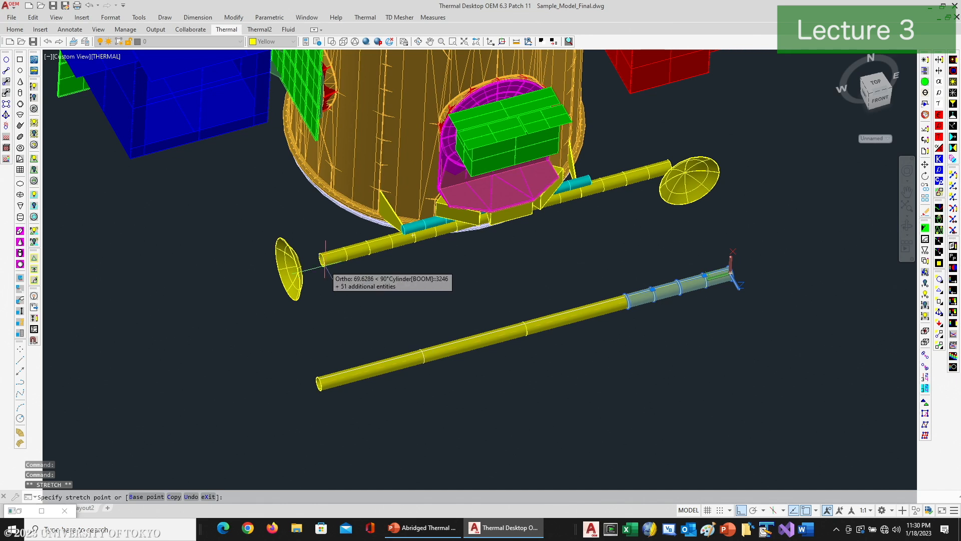
text(cen)
key(Return)
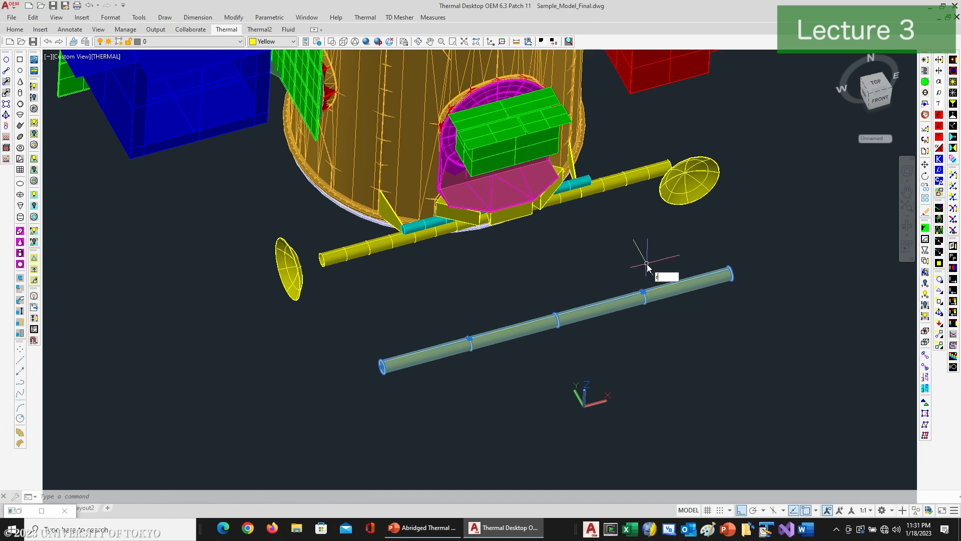
Step: Switch to boundary grips with RCGRIPSBOUNDARY and shift the node boundary nearest the cylinder's lengthened end closer to that end
text(gri)
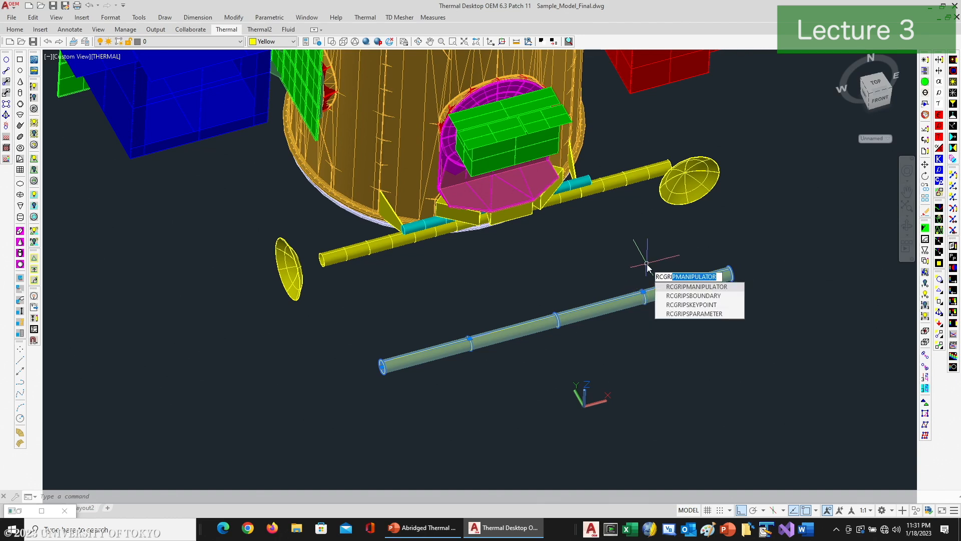
key(Down)
key(Return)
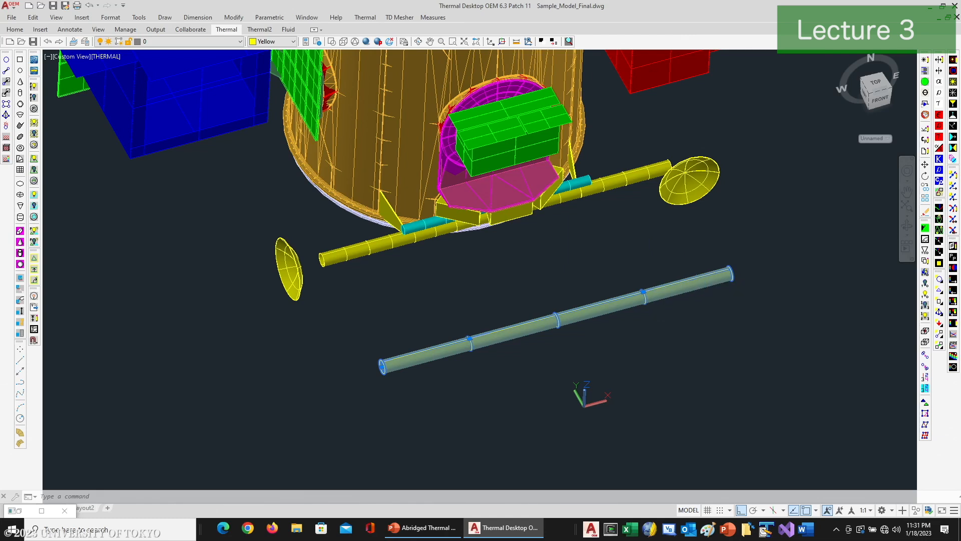
click(641, 297)
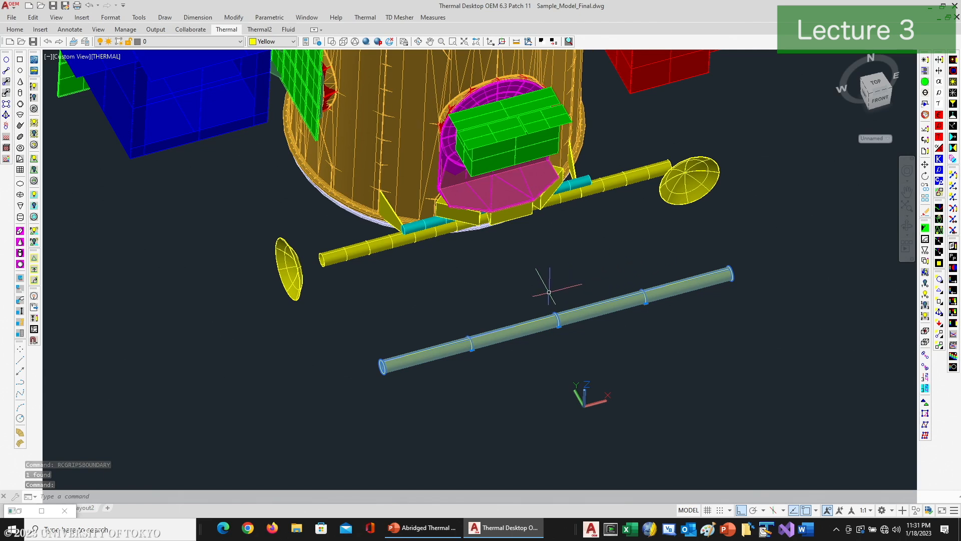
click(471, 349)
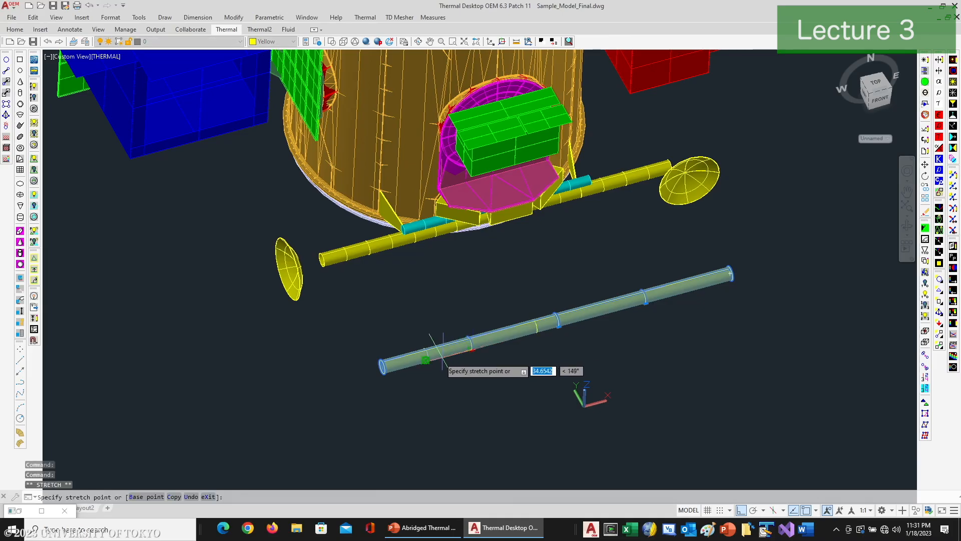
click(427, 357)
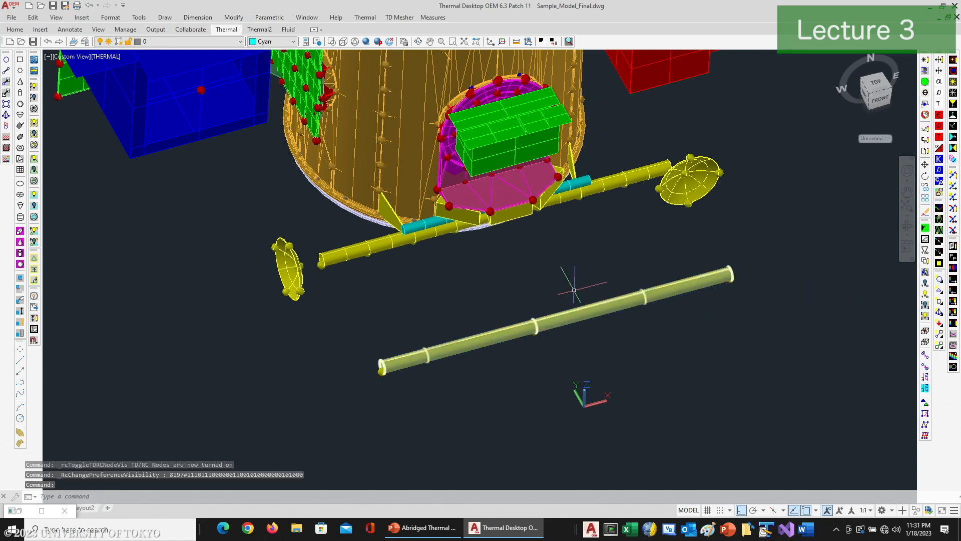
Step: Orbit to a lower front view and examine the subdivision settings of the copied cylinder
click(419, 44)
drag(505, 238, 491, 181)
right_click(508, 204)
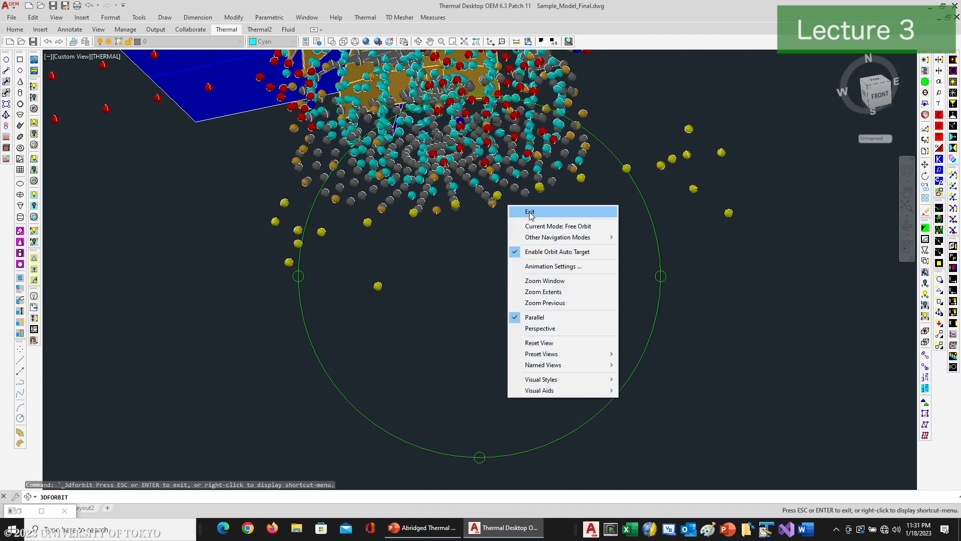
click(526, 210)
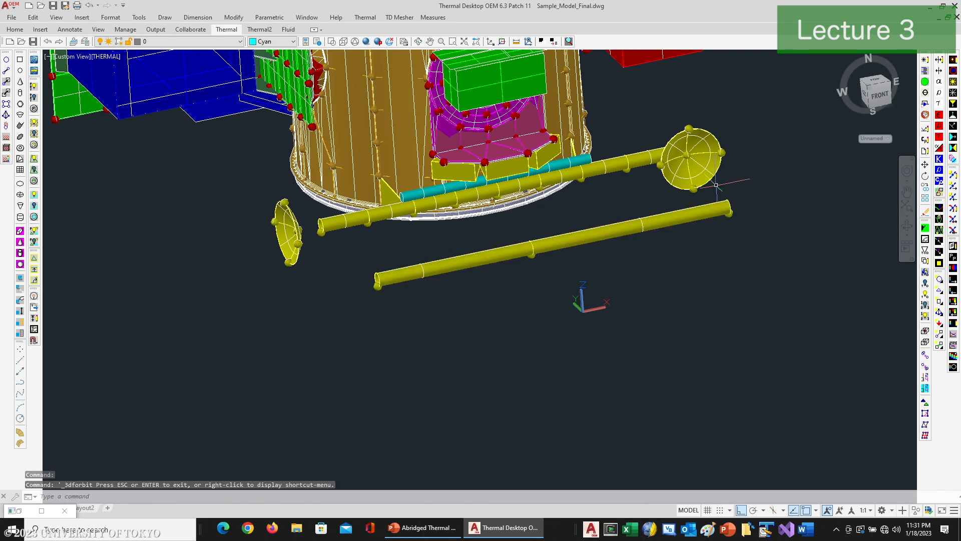
click(705, 215)
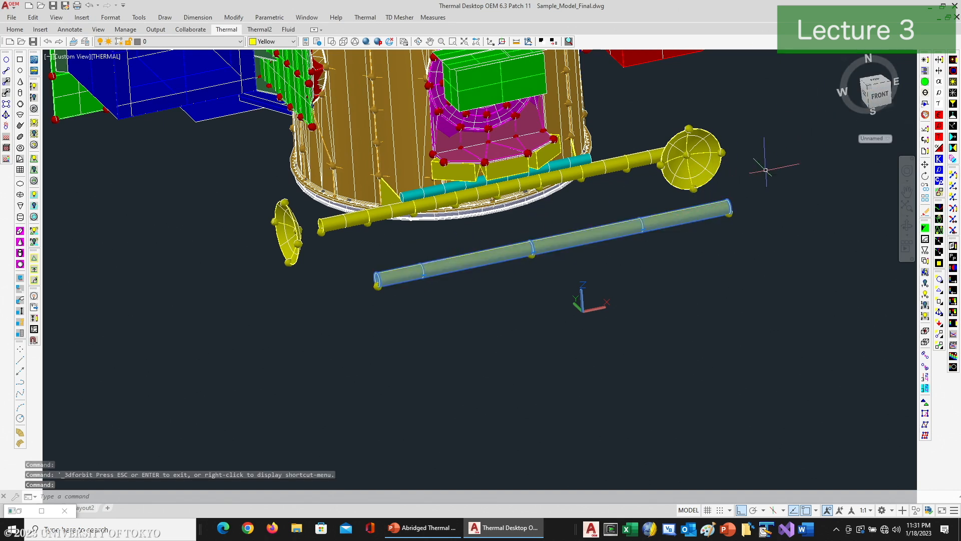
click(926, 61)
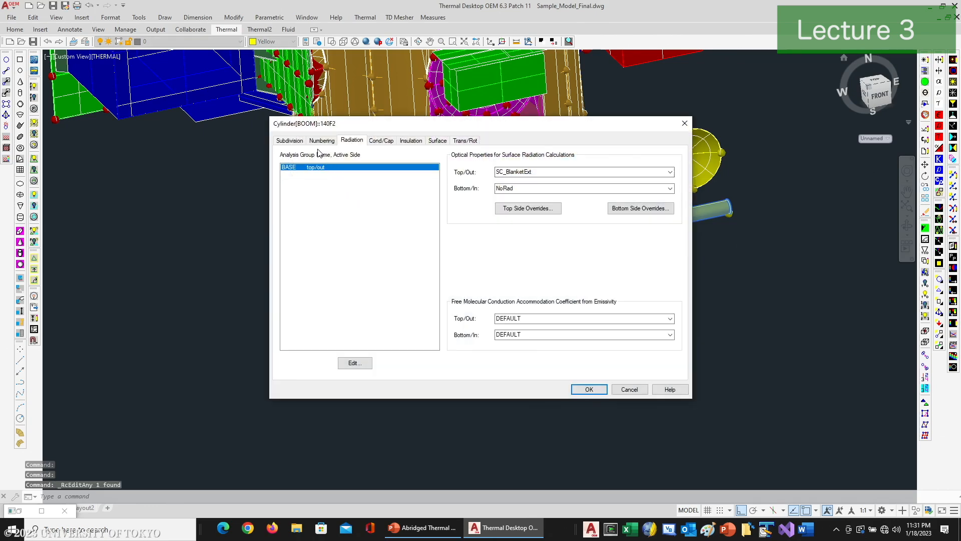
click(291, 141)
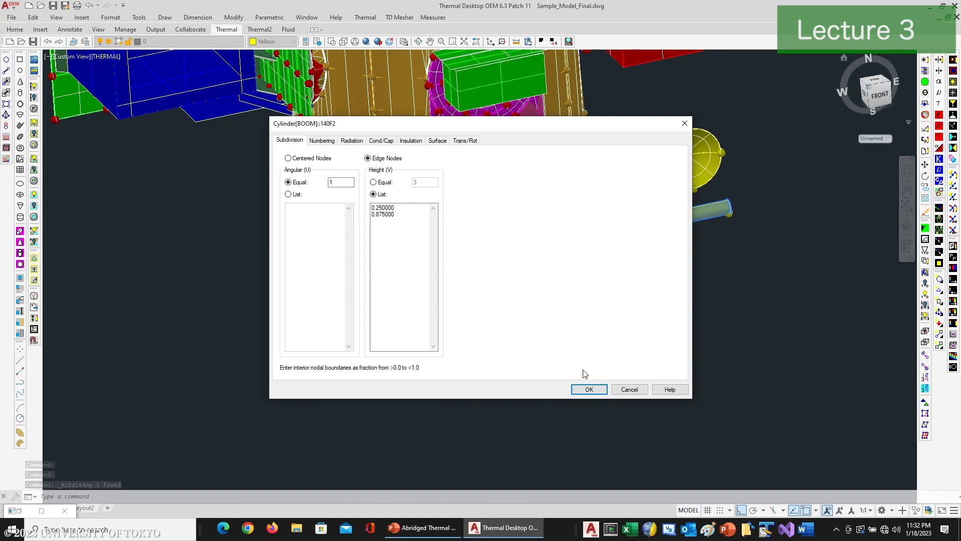
click(584, 389)
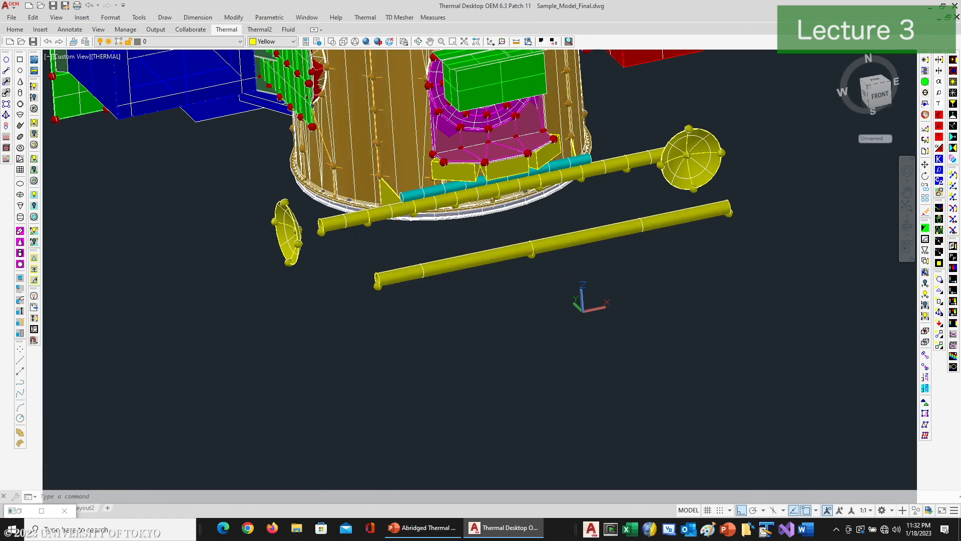
Step: Set the copied cylinder's height subdivision to 9 equal divisions with edge nodes
click(494, 257)
click(925, 61)
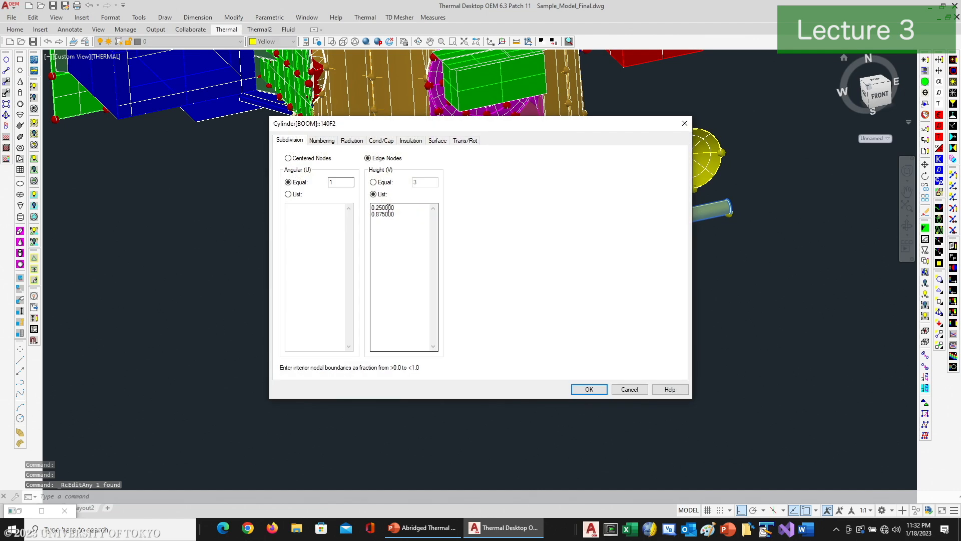
click(399, 187)
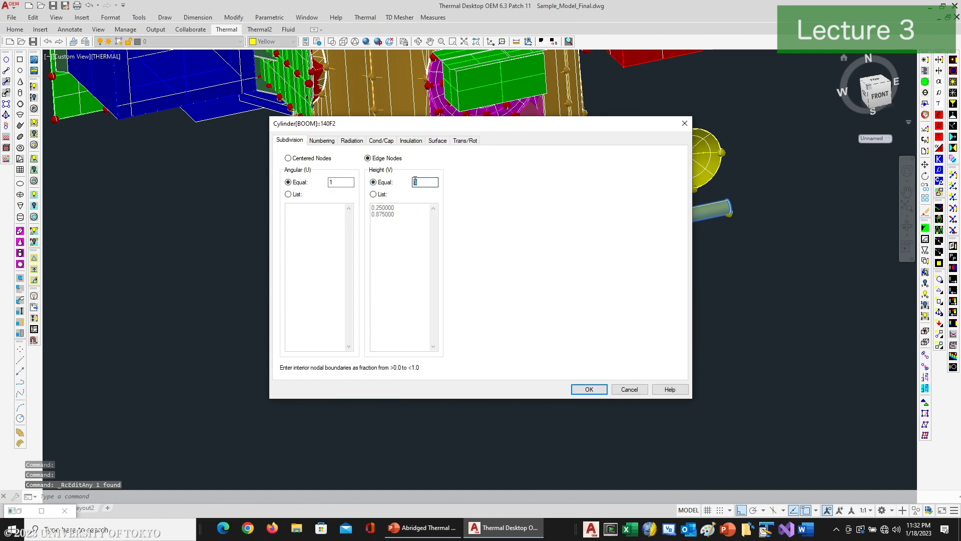
click(588, 389)
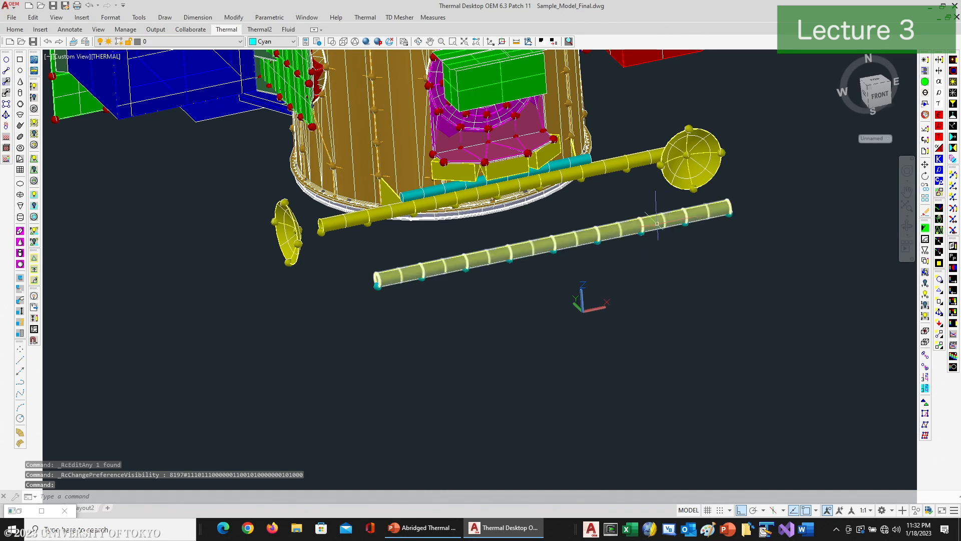
click(664, 222)
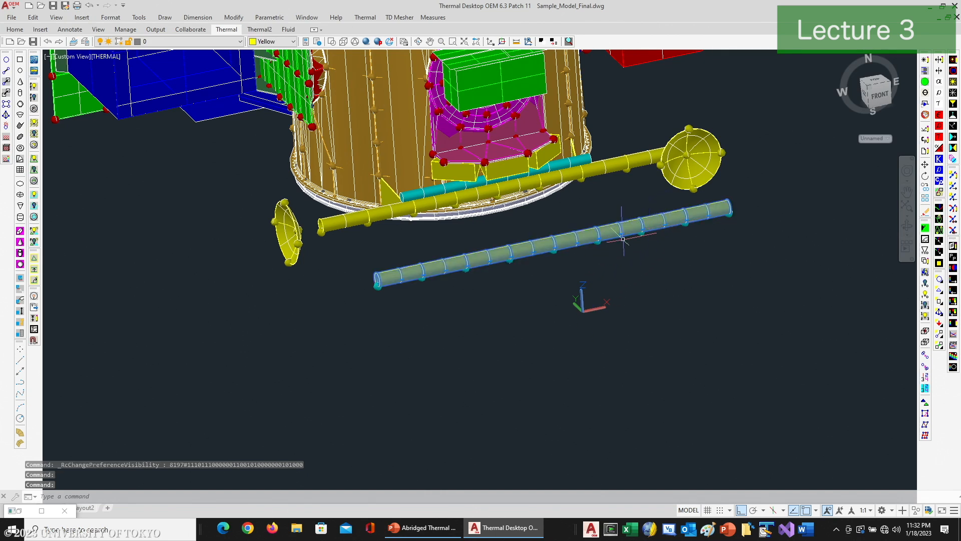
key(Escape)
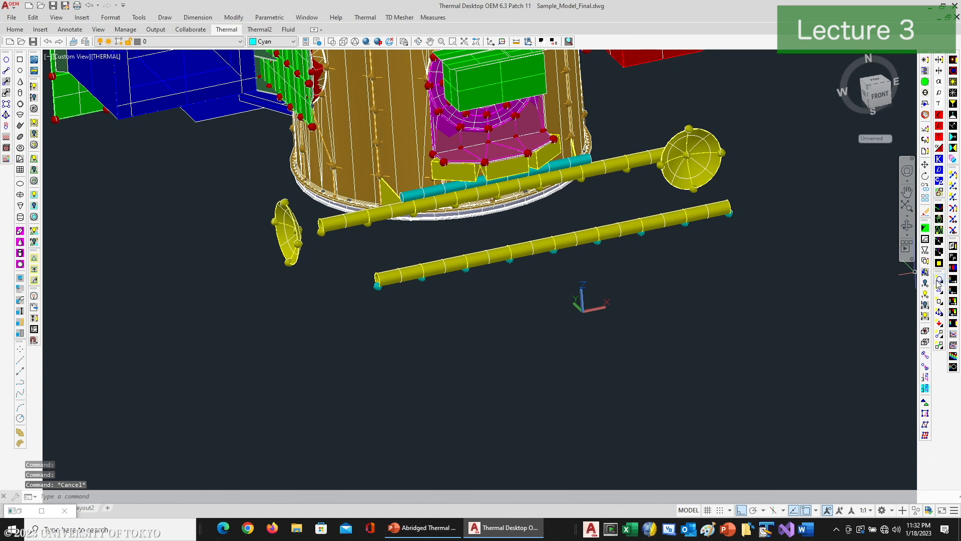
Step: Try to relocate an interior node of the copied cylinder to match the original boom using node-location grips, and undo the grip edit
click(940, 280)
click(654, 223)
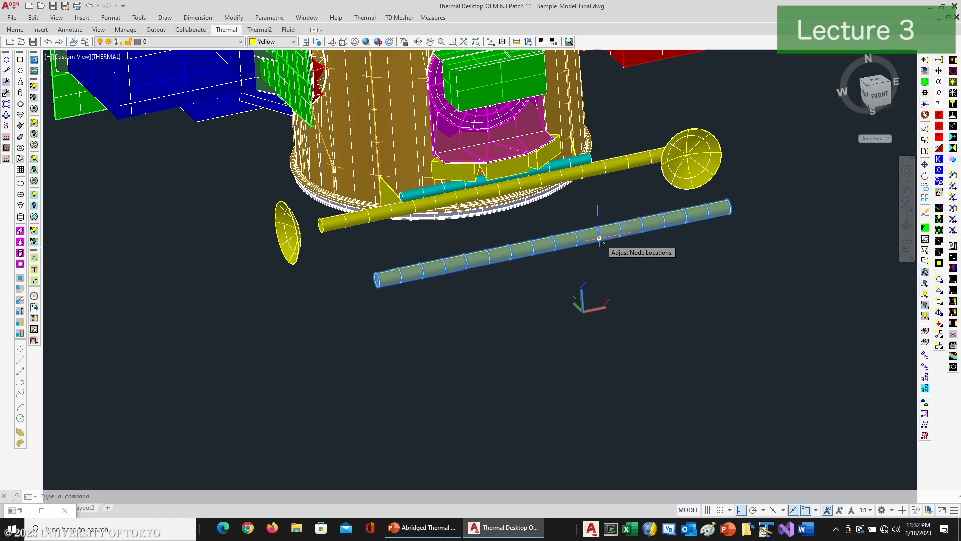
click(599, 239)
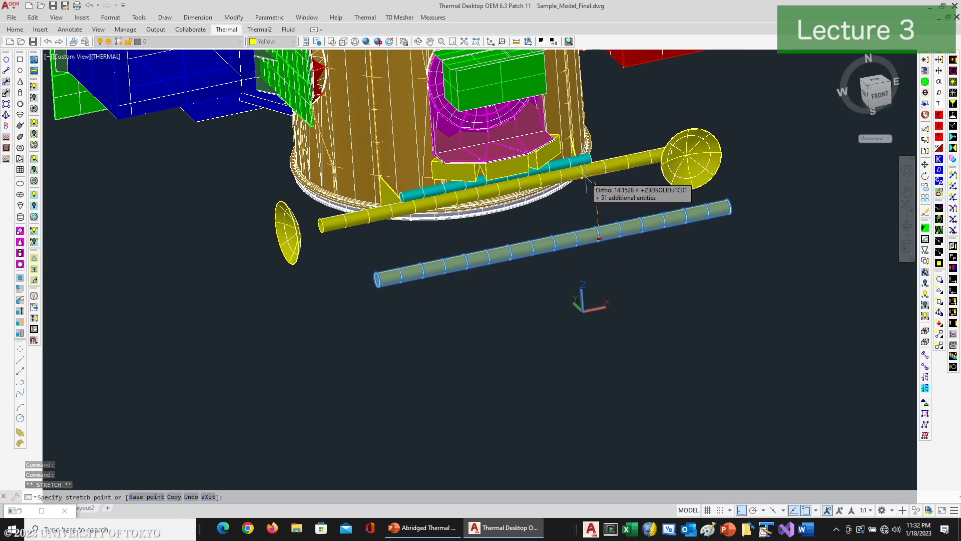
click(605, 171)
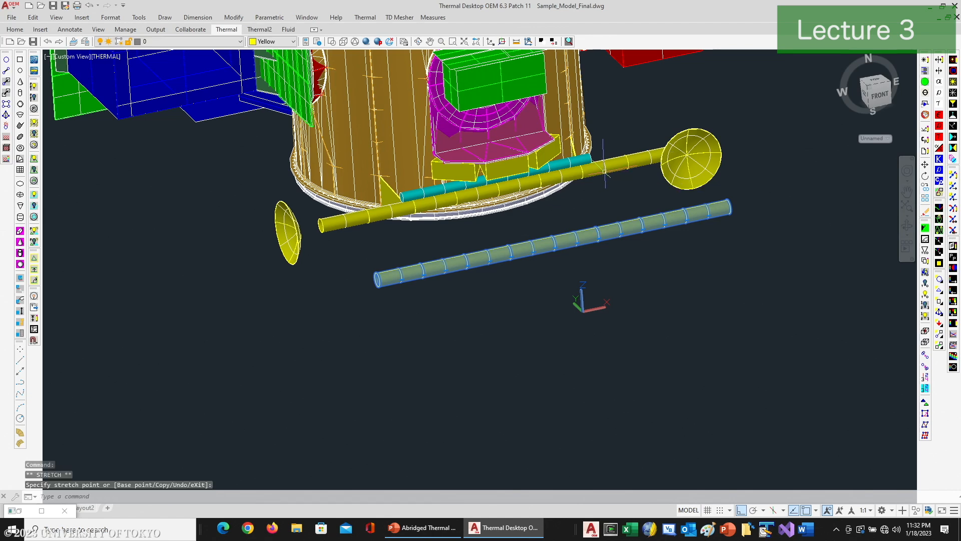
scroll(620, 226, up, 3)
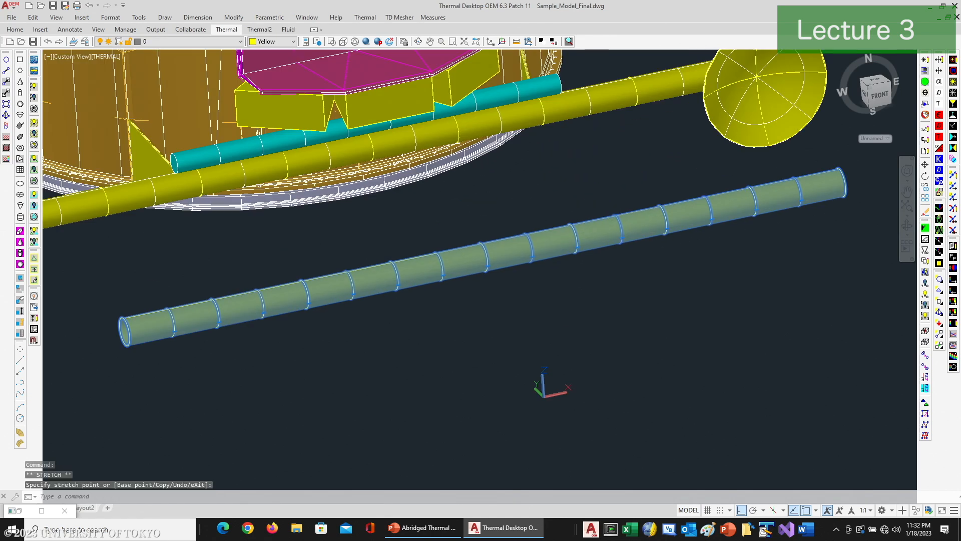
click(621, 238)
click(638, 90)
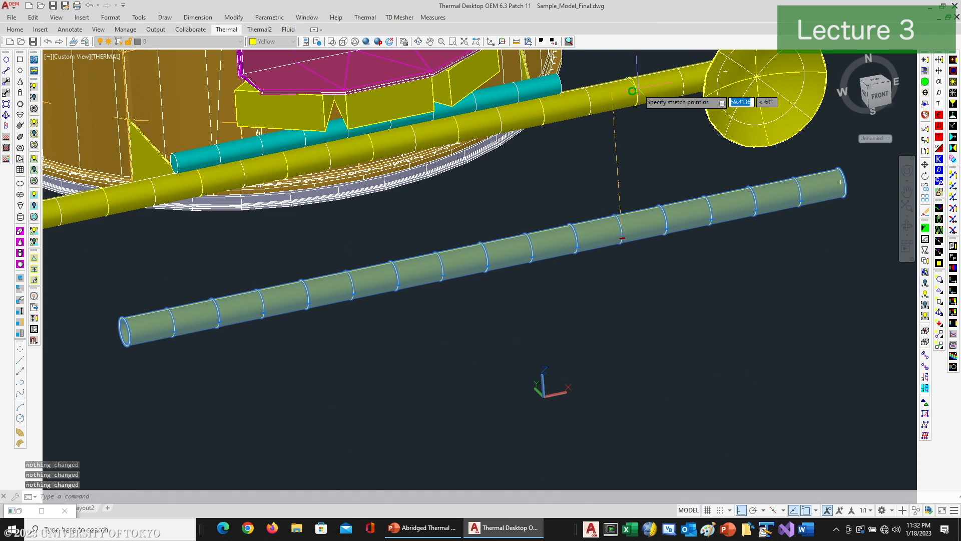
click(632, 91)
key(Escape)
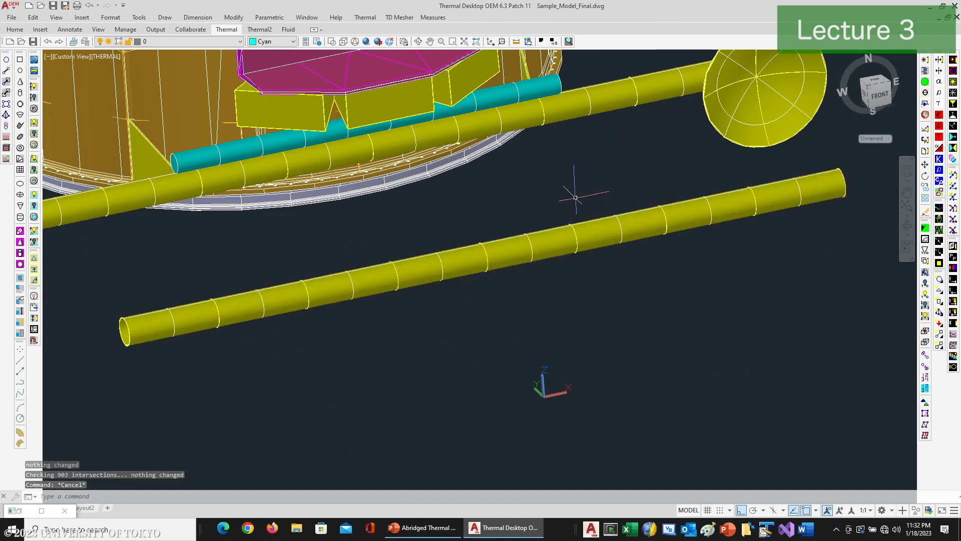
key(ctrl+z)
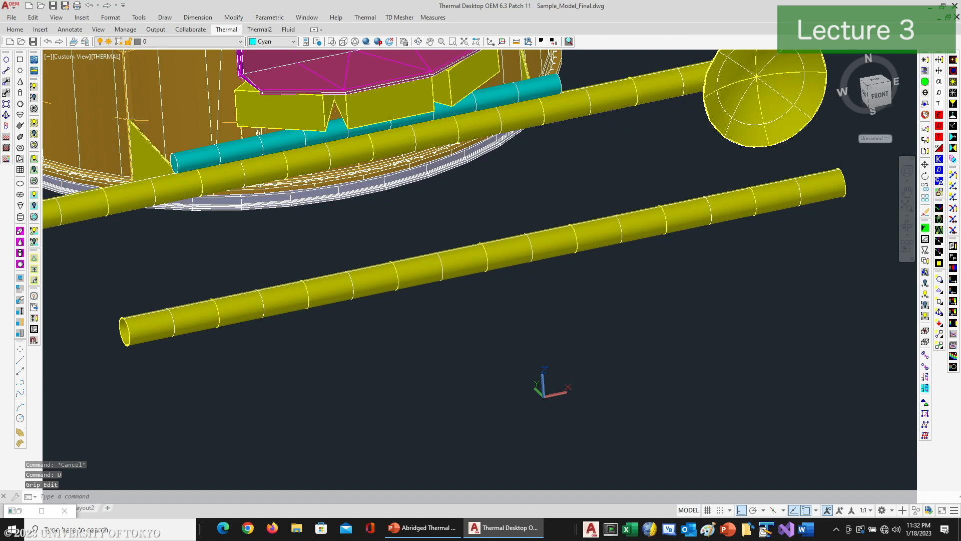
Step: Erase the subdivided copy of the boom cylinder below the spacecraft
text(erase)
key(Return)
click(556, 232)
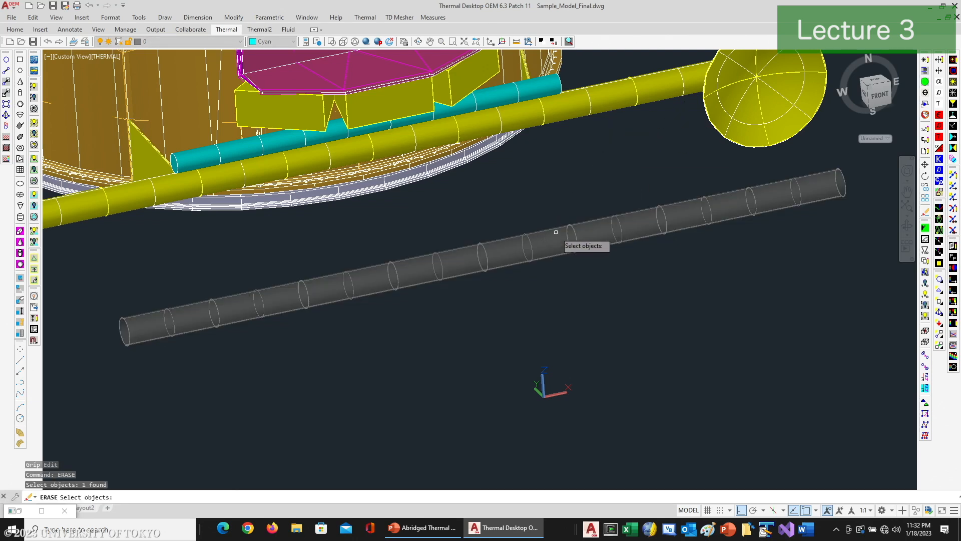
key(Return)
Step: Copy the HGA boom's three yellow cylinders together into the empty space in front of the spacecraft
text(copy)
key(Return)
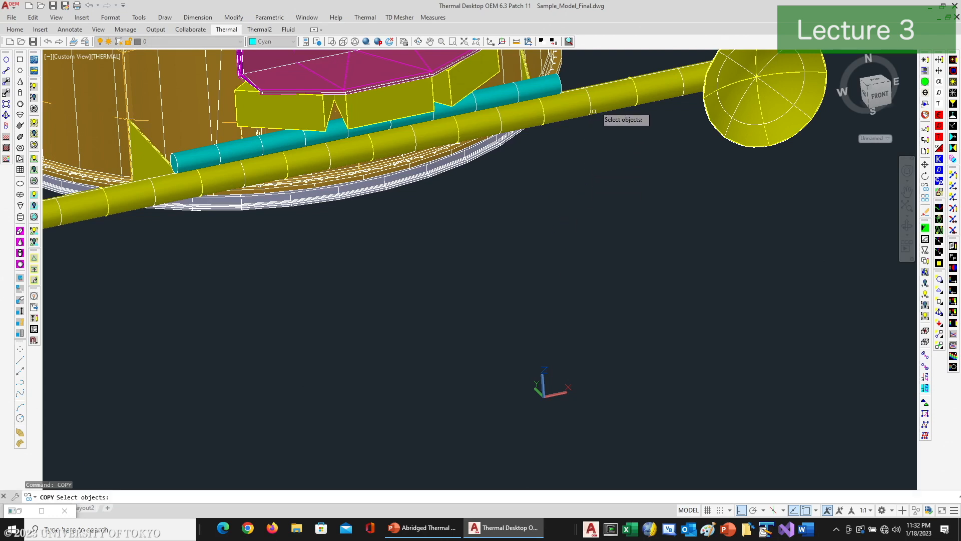
click(528, 110)
click(528, 110)
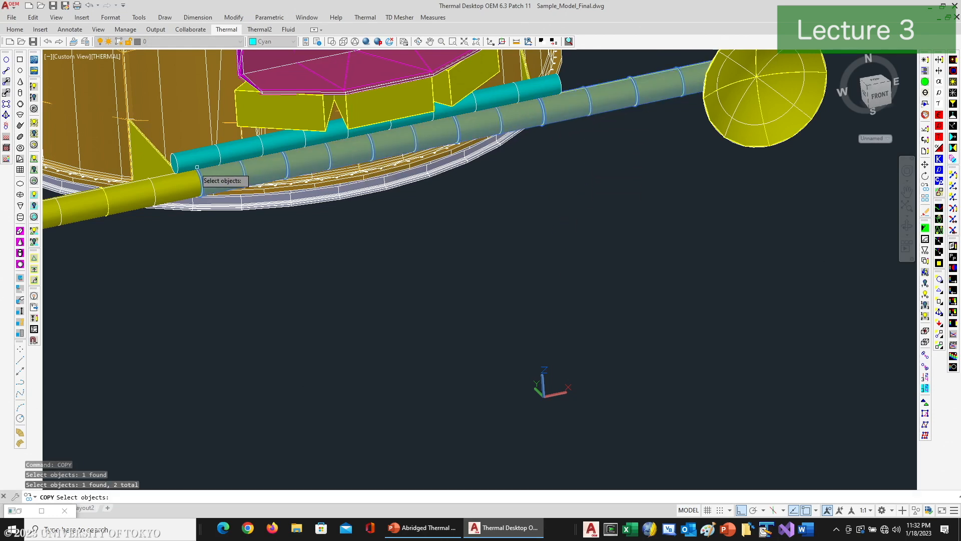
key(Return)
click(220, 211)
scroll(220, 210, down, 4)
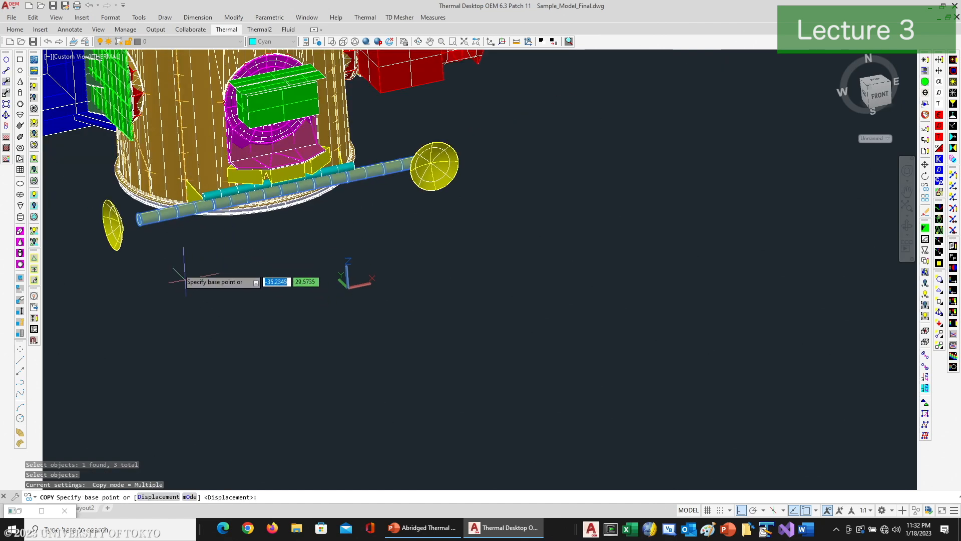
click(208, 287)
key(Return)
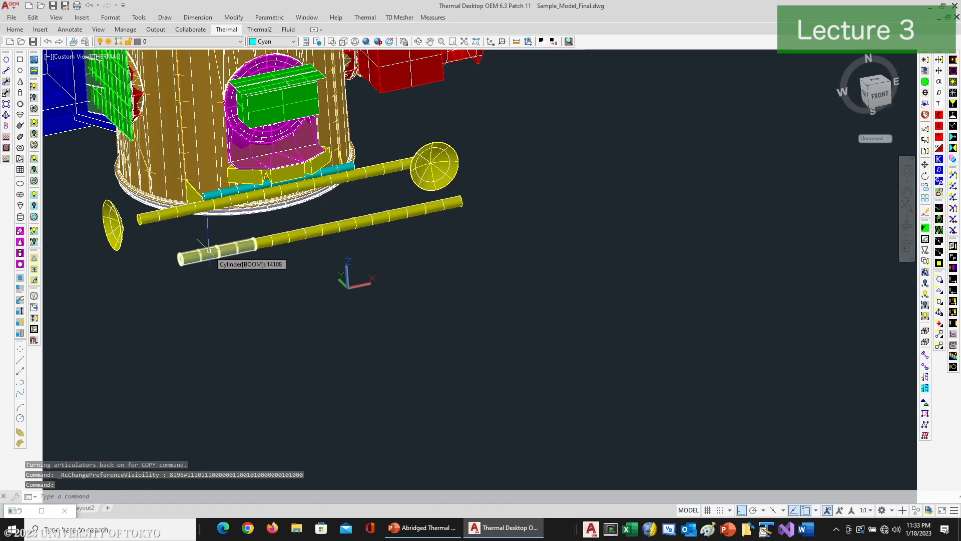
Step: Erase the near end cylinder and the center cylinder of the copied boom, keeping only the far end cylinder
click(241, 245)
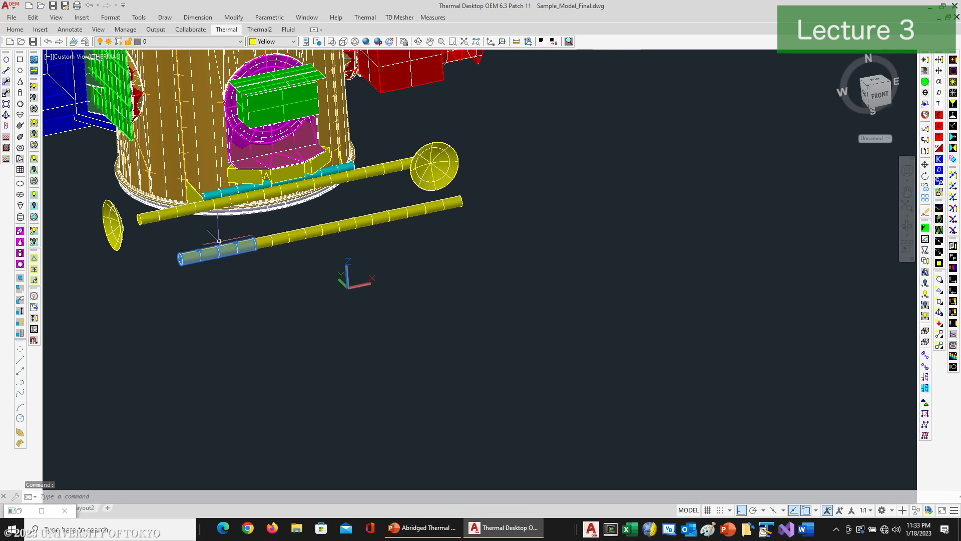
click(300, 236)
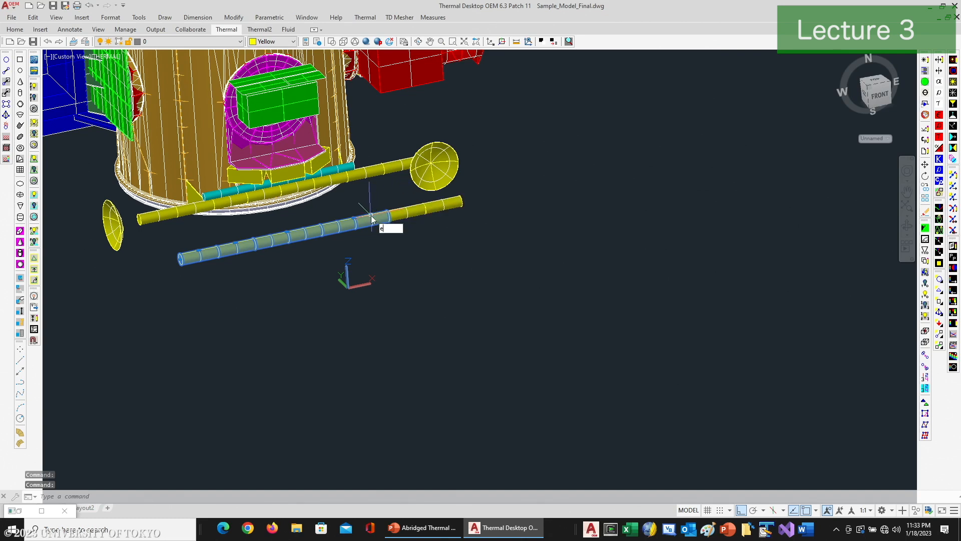
key(Return)
Step: Stretch the remaining copied cylinder over the full boom length by snapping its end grip to the opposite endpoint
click(421, 208)
click(461, 200)
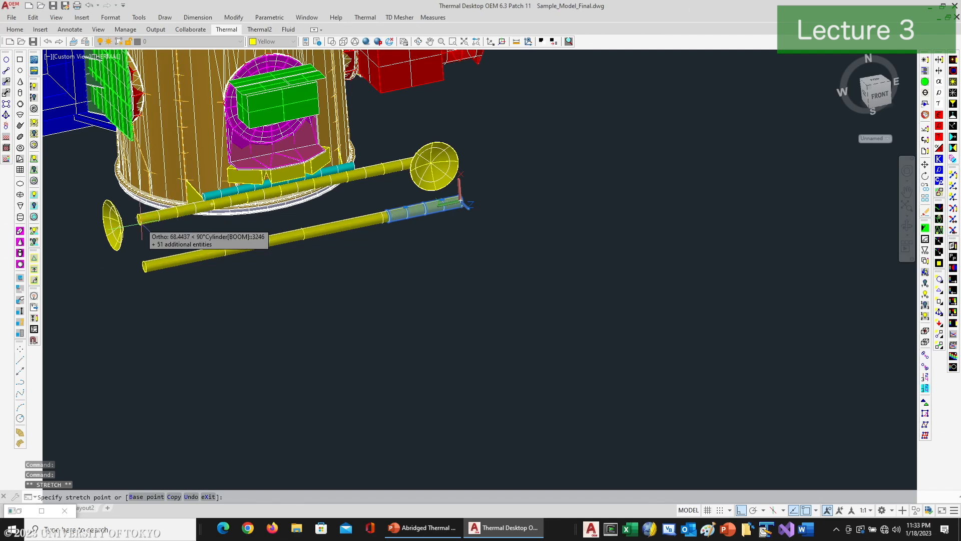
text(end)
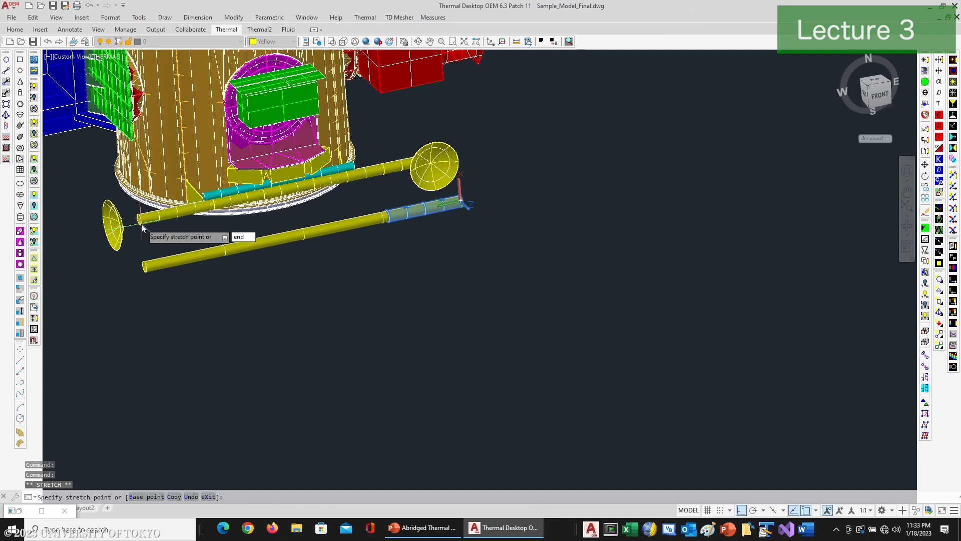
key(Return)
click(181, 256)
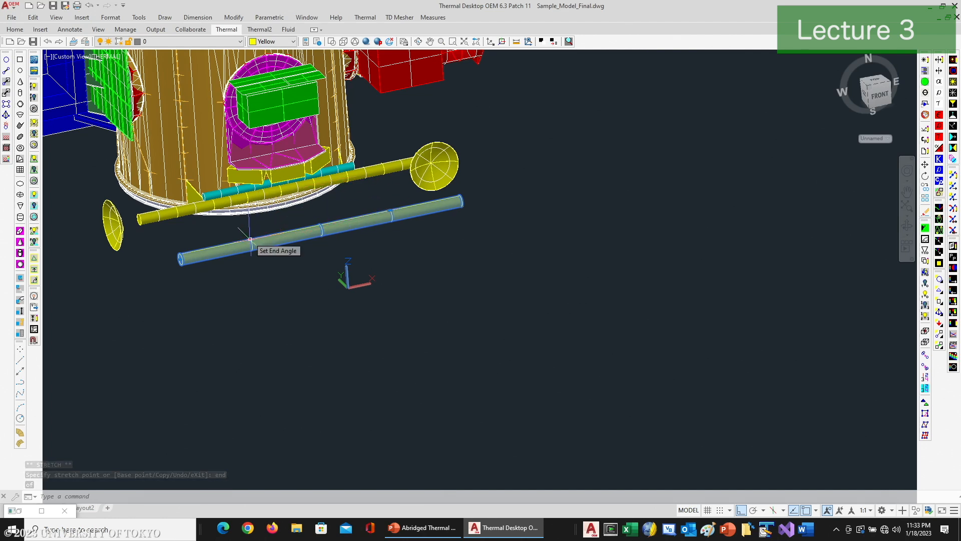
Step: Switch the full-length cylinder to nodal boundary grips with RCGRIPSBOUNDARY, and display the nodes
text(RCgripboundary)
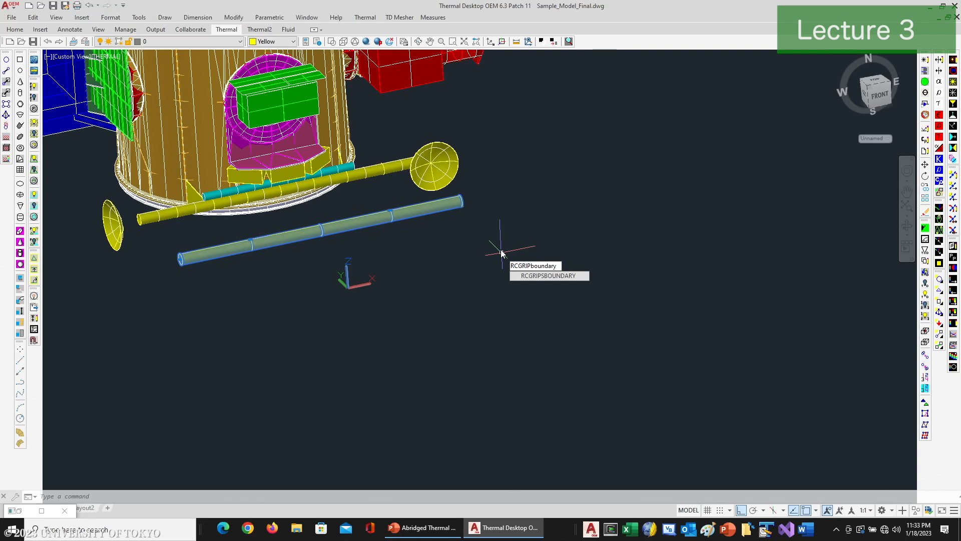
click(531, 276)
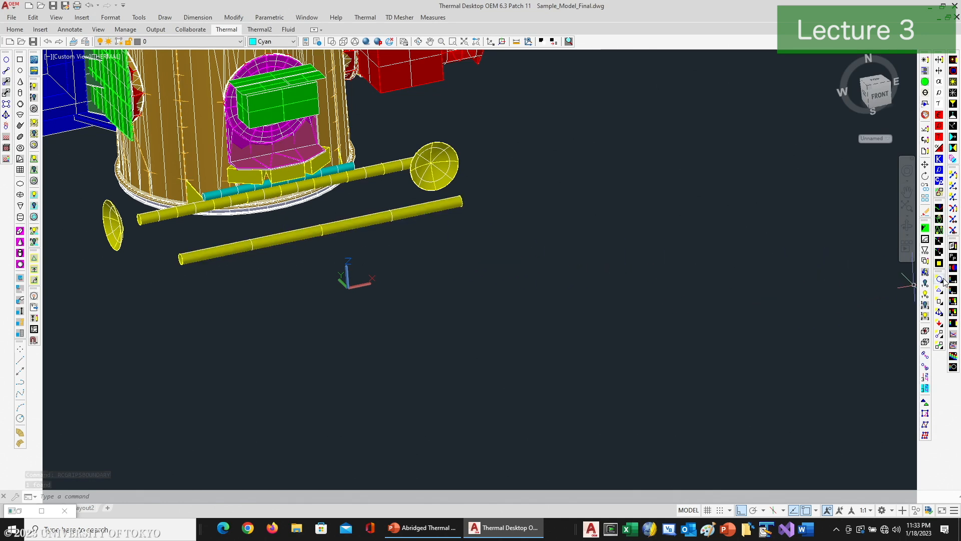
Step: Set the full-length cylinder's height subdivision to 4 equal divisions with edge nodes
click(353, 227)
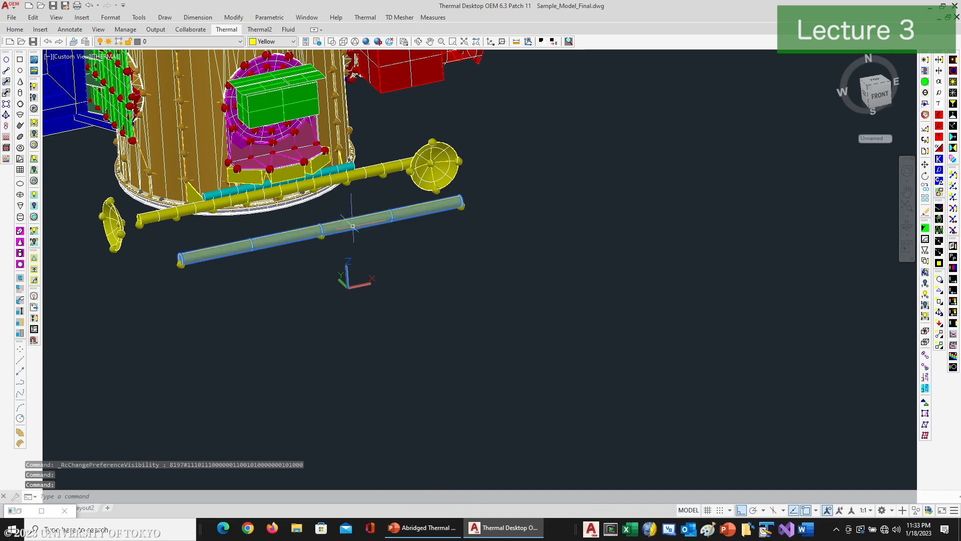
click(925, 61)
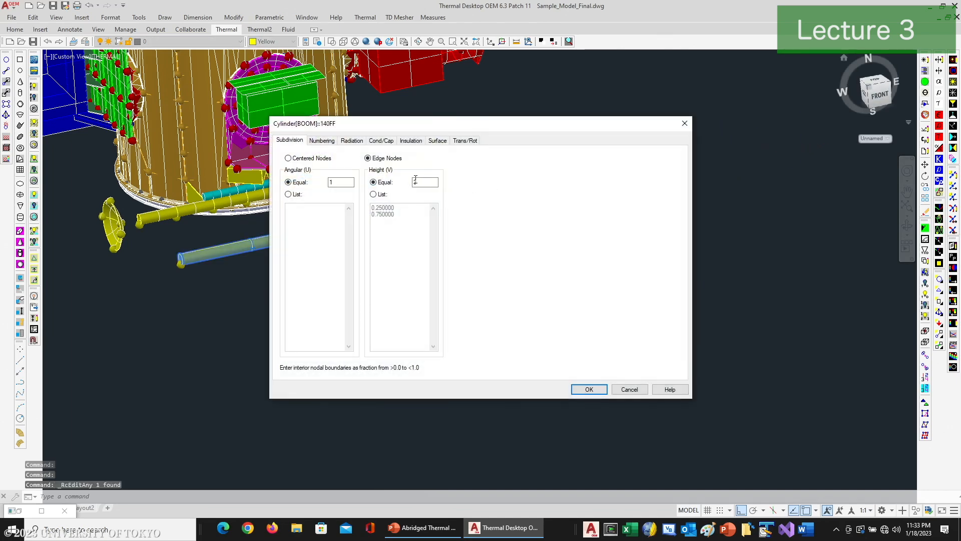
click(590, 389)
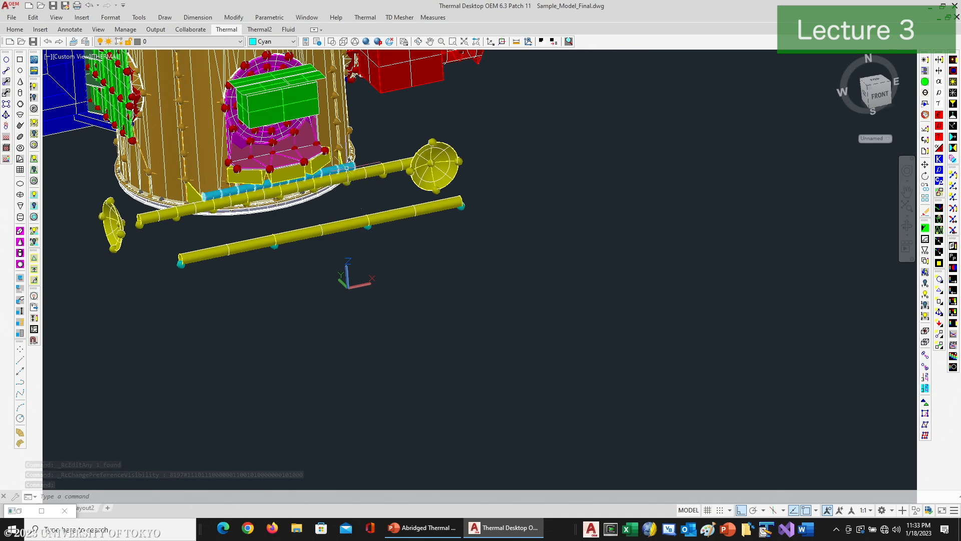
Step: Try to align the cylinder's first interior node with the near triangular bracket's edge, starting with a nearest-point snap
click(277, 241)
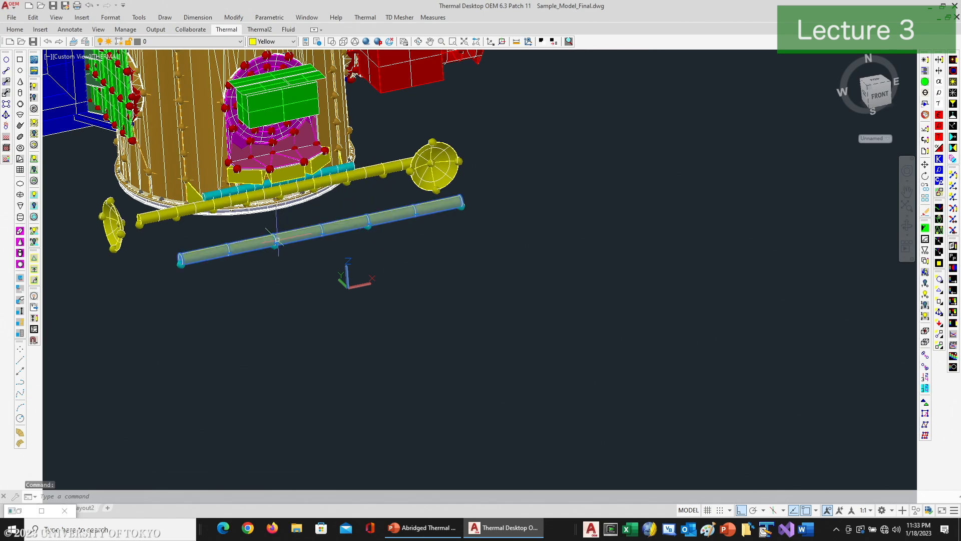
scroll(273, 251, up, 3)
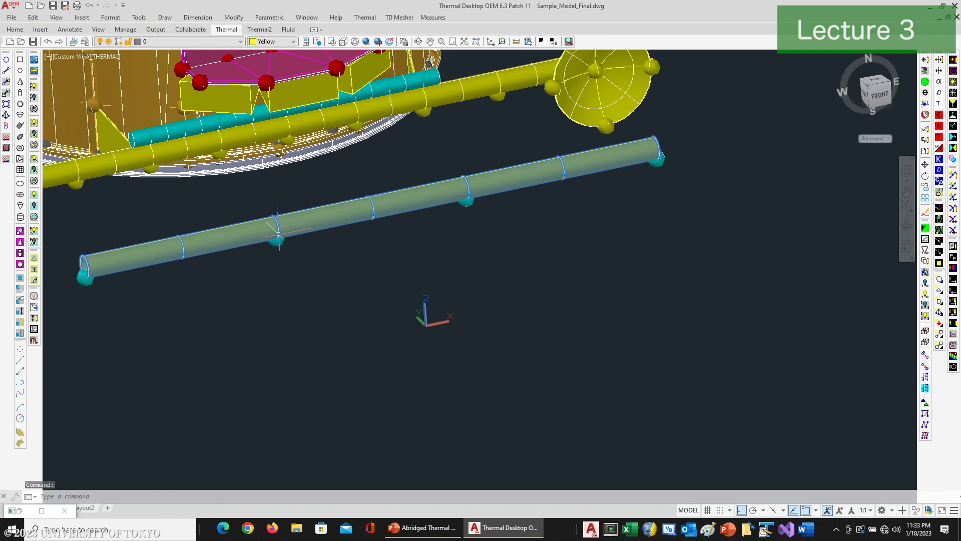
click(279, 233)
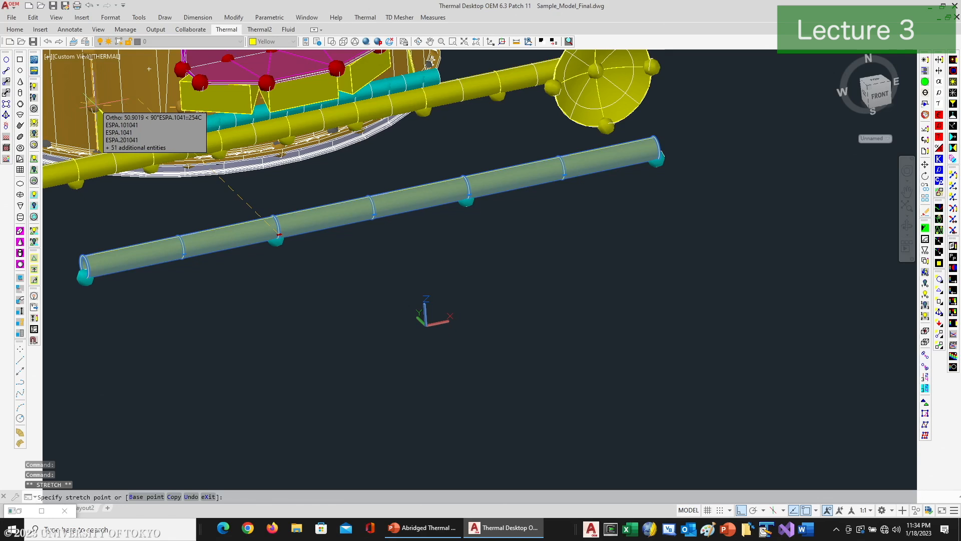
text(near)
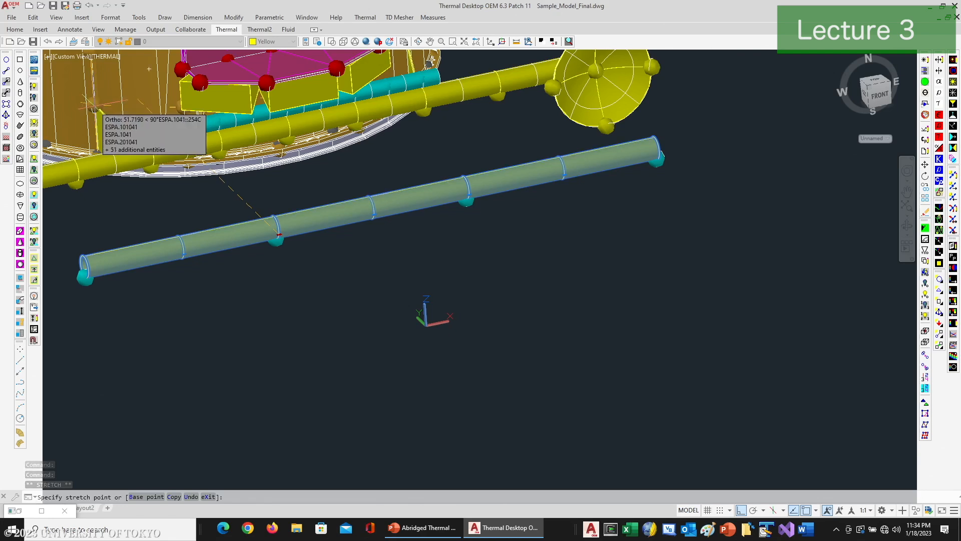
key(Return)
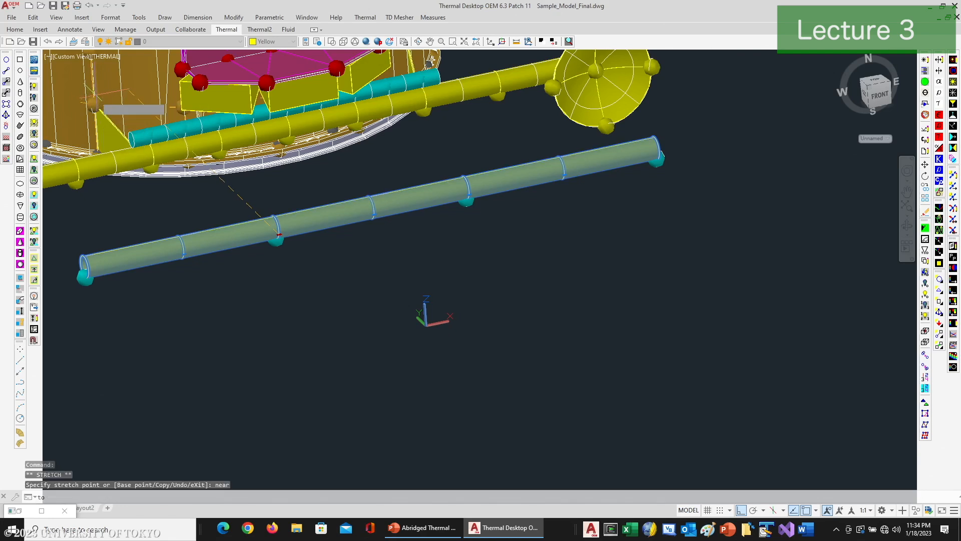
click(94, 107)
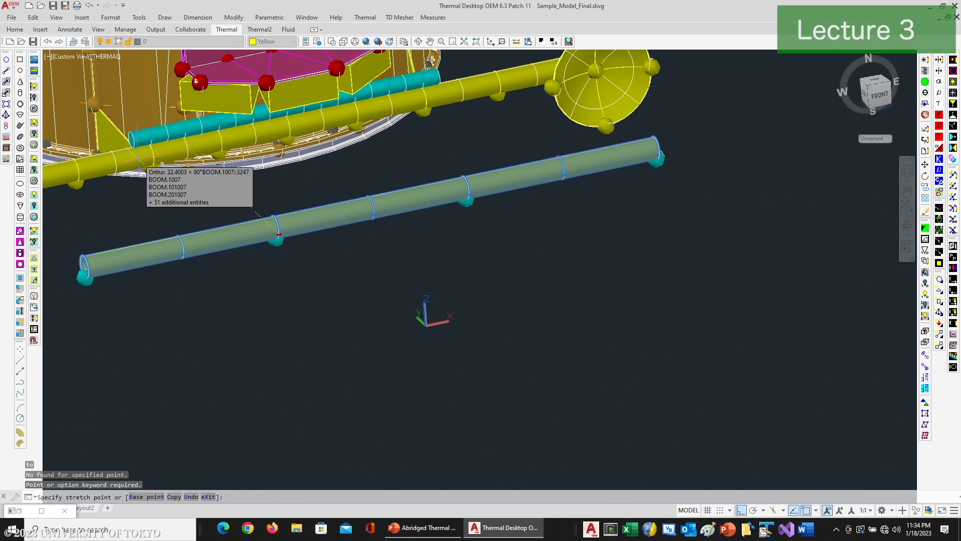
scroll(128, 154, up, 3)
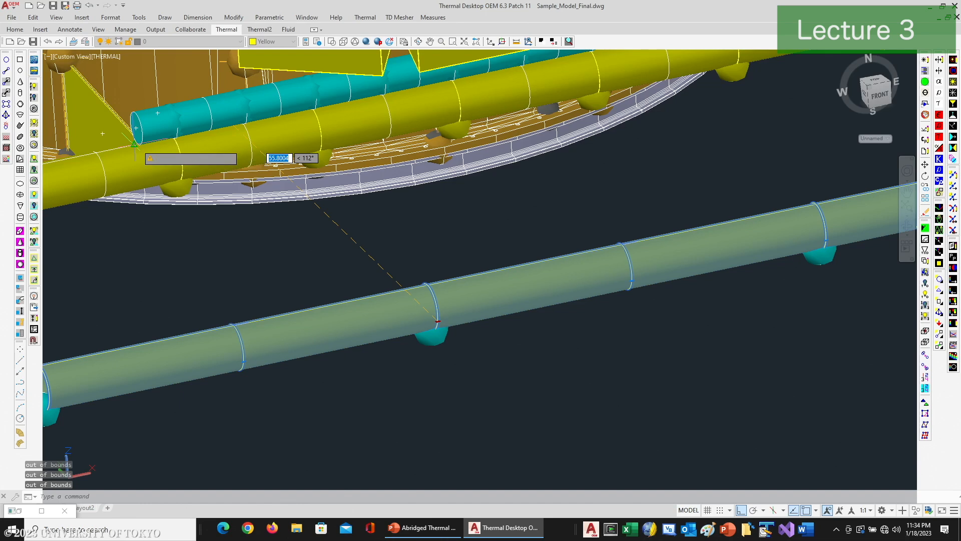
click(112, 107)
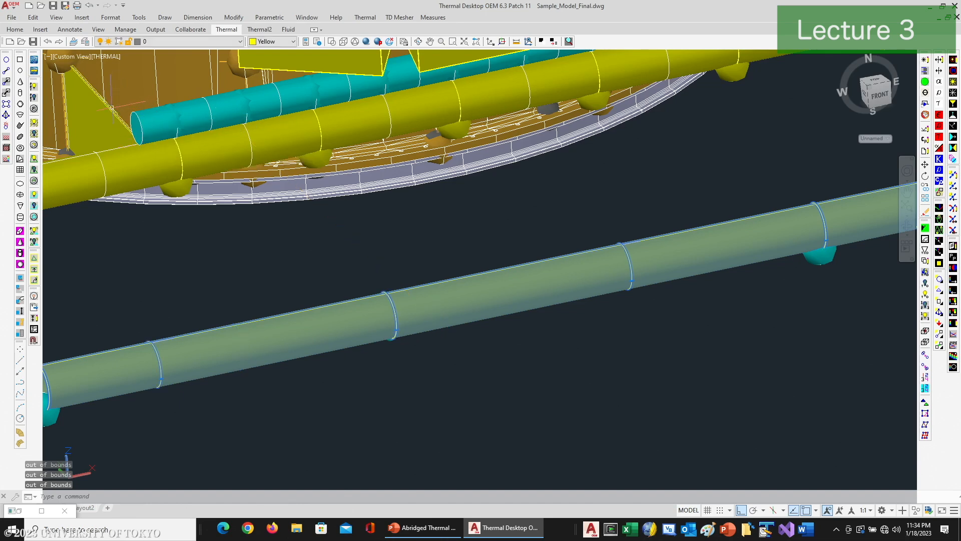
scroll(271, 220, down, 5)
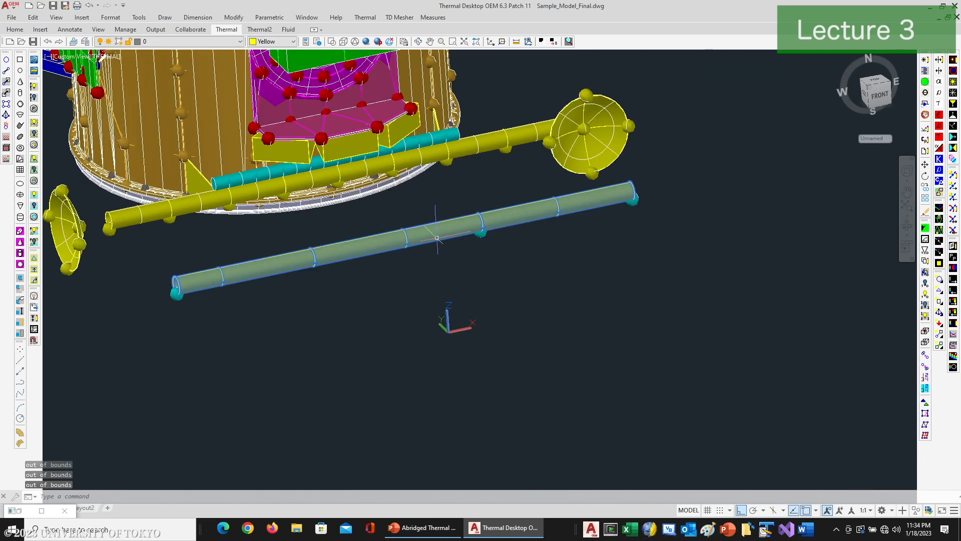
key(Escape)
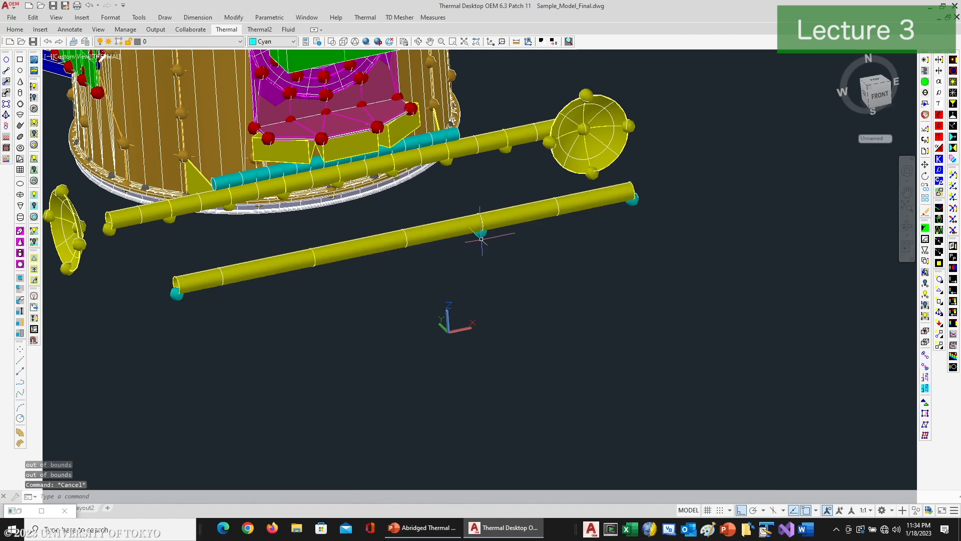
key(Escape)
key(Escape)
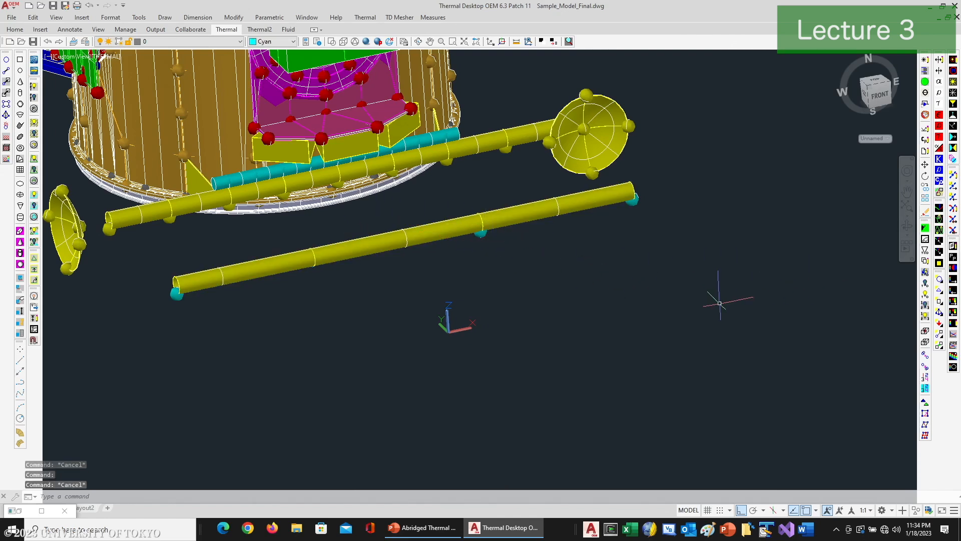
Step: Hide the nodes and move the cylinder's first interior node grip to the midpoint of the near triangular bracket's sloped edge
click(940, 279)
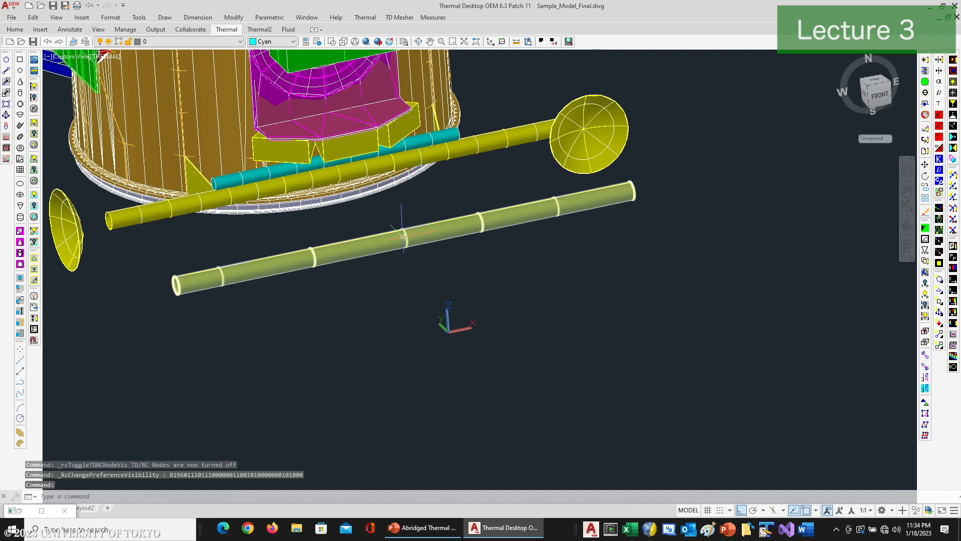
click(384, 242)
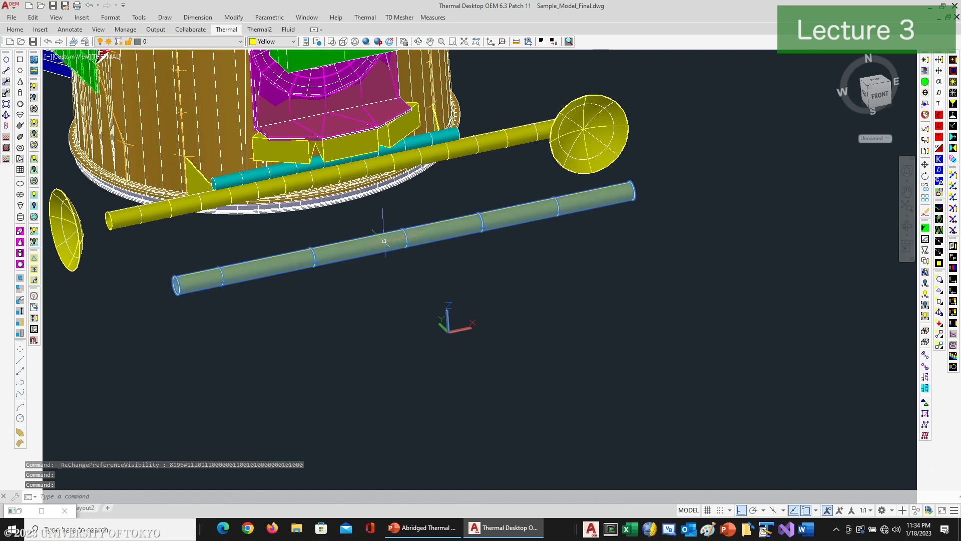
click(314, 263)
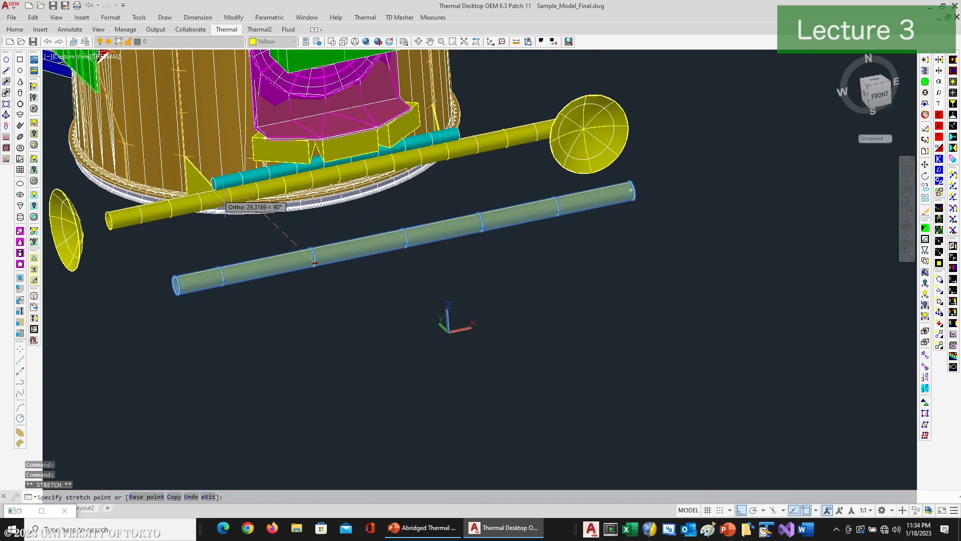
text(mid)
key(Return)
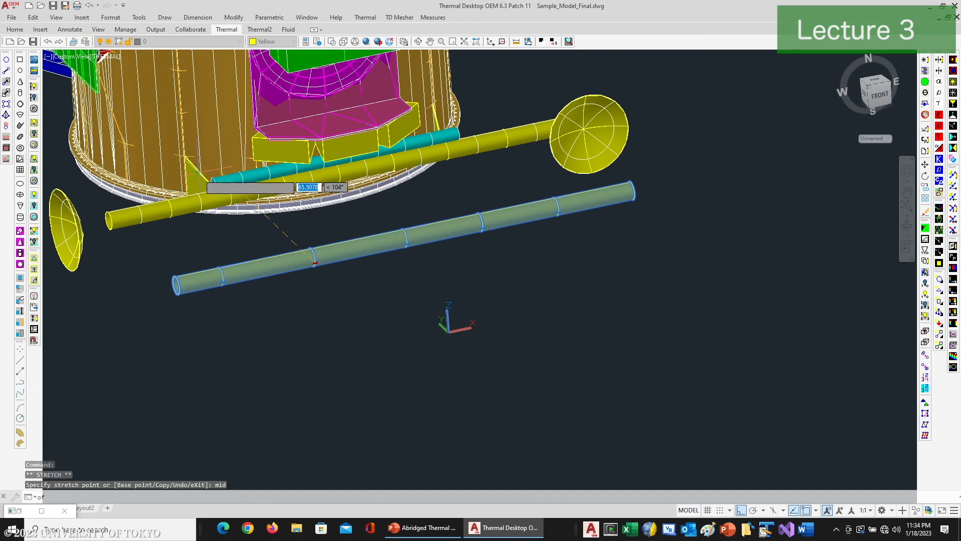
scroll(199, 171, up, 5)
scroll(193, 193, up, 2)
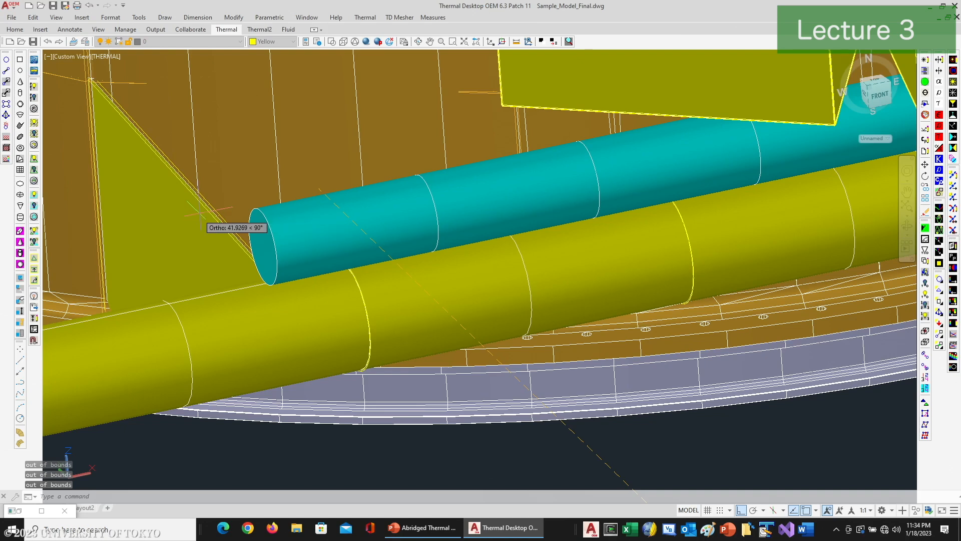
scroll(219, 221, down, 8)
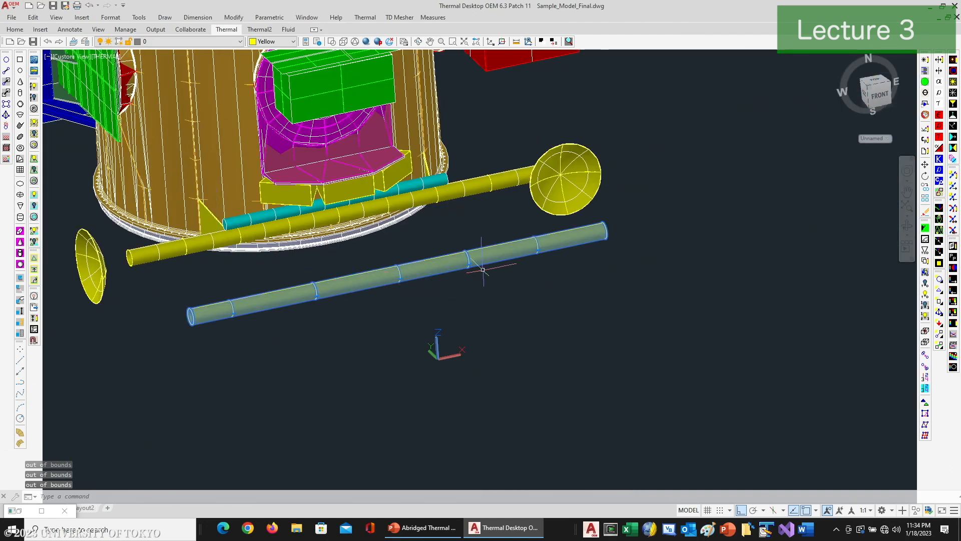
Step: Move the cylinder's second interior node grip to the midpoint of the far triangular bracket's edge
click(418, 42)
drag(429, 249, 374, 268)
right_click(378, 256)
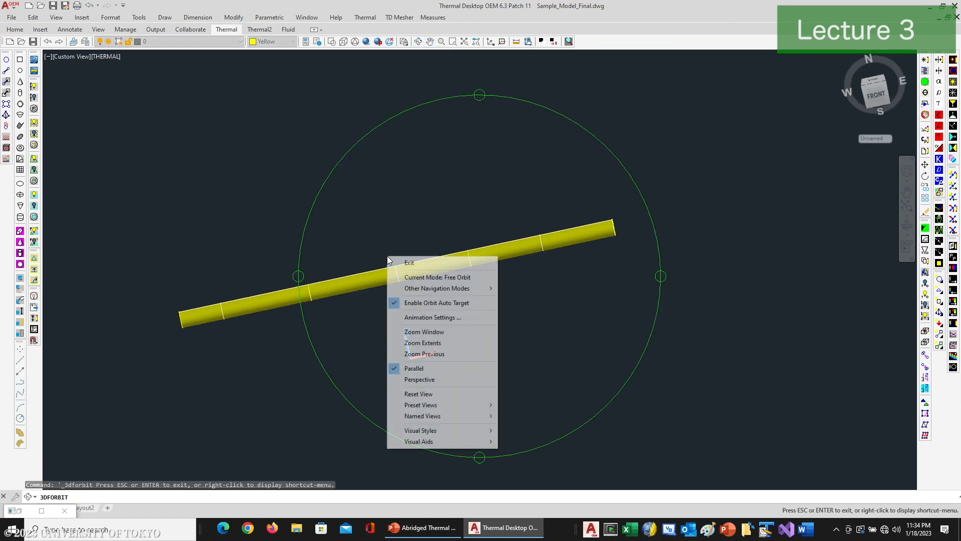
click(400, 261)
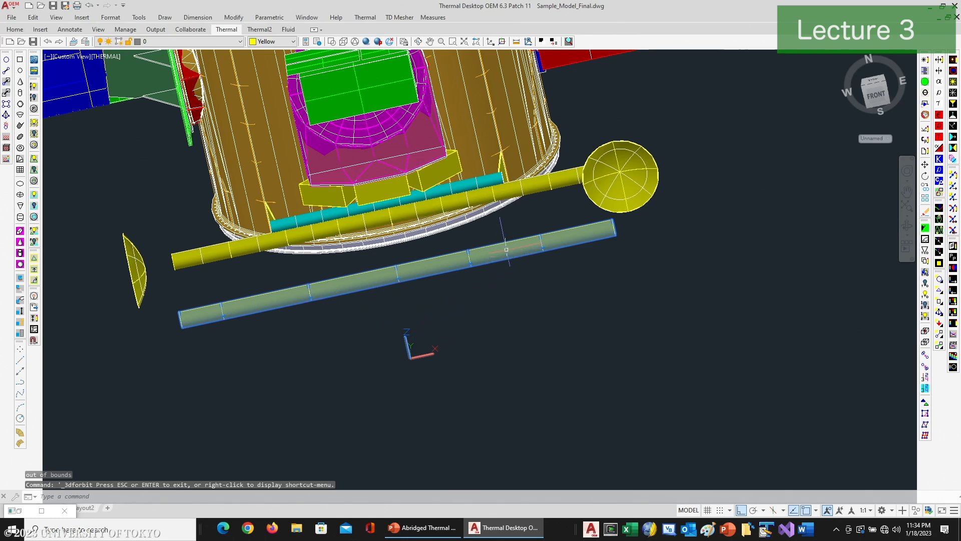
click(469, 264)
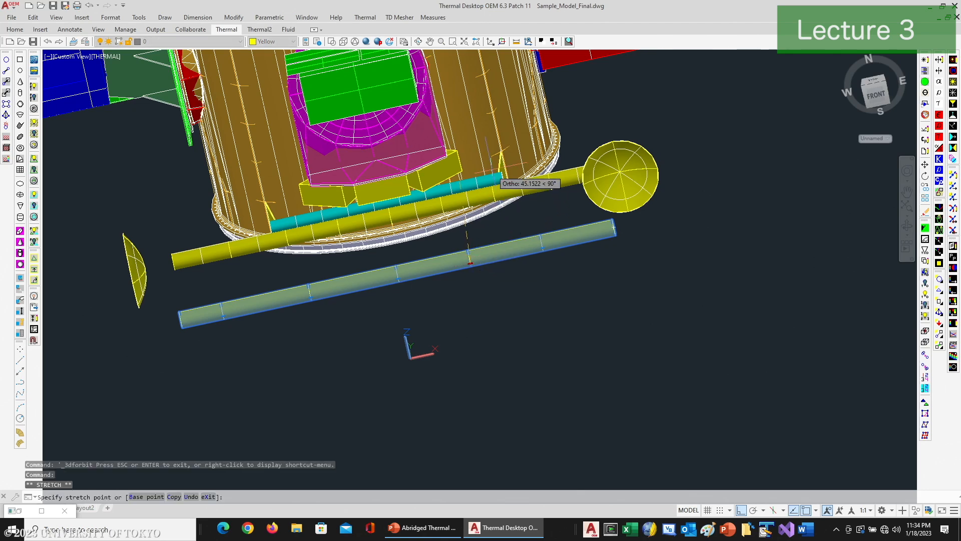
scroll(510, 206, up, 5)
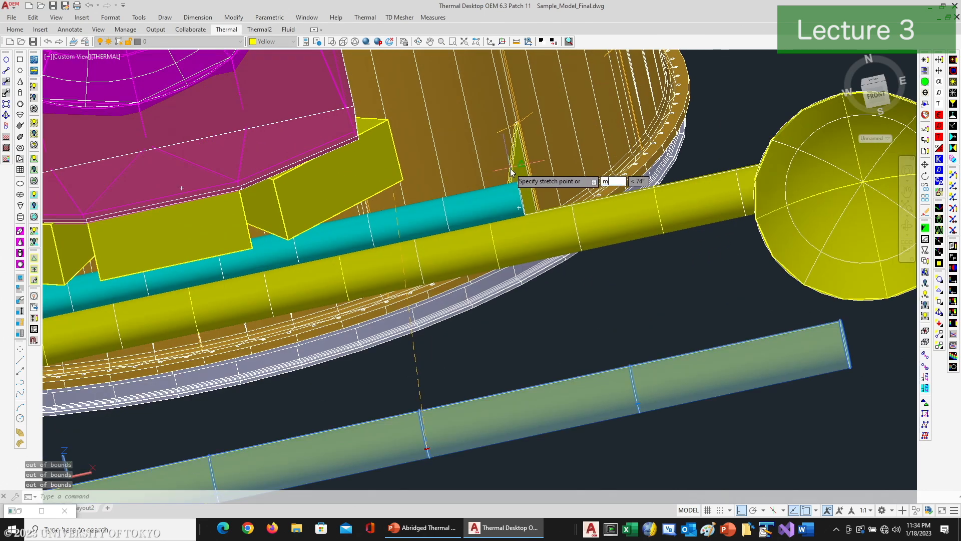
scroll(510, 176, up, 3)
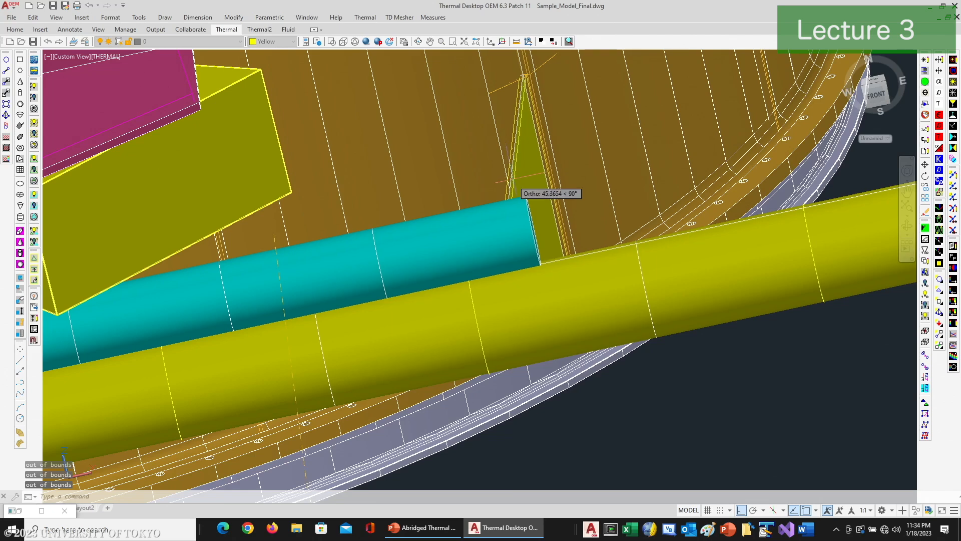
click(506, 221)
scroll(687, 324, down, 6)
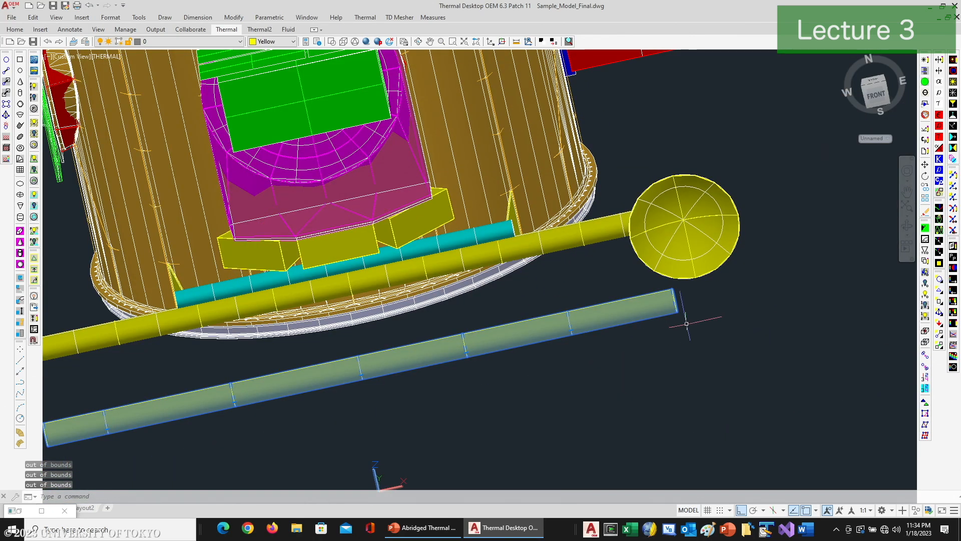
Step: Display the nodes again and examine how the cylinder's interior nodes line up with the two brackets
click(939, 288)
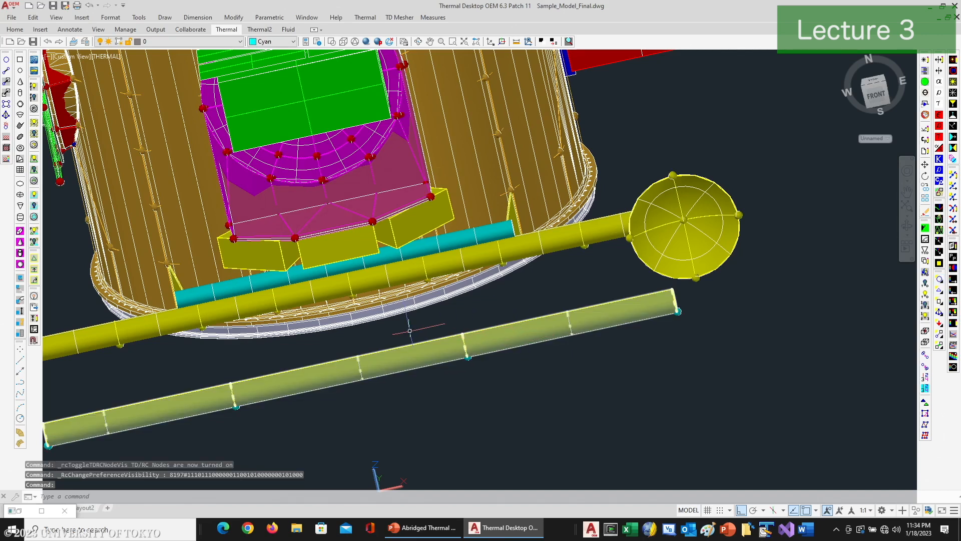
middle_drag(409, 332, 514, 333)
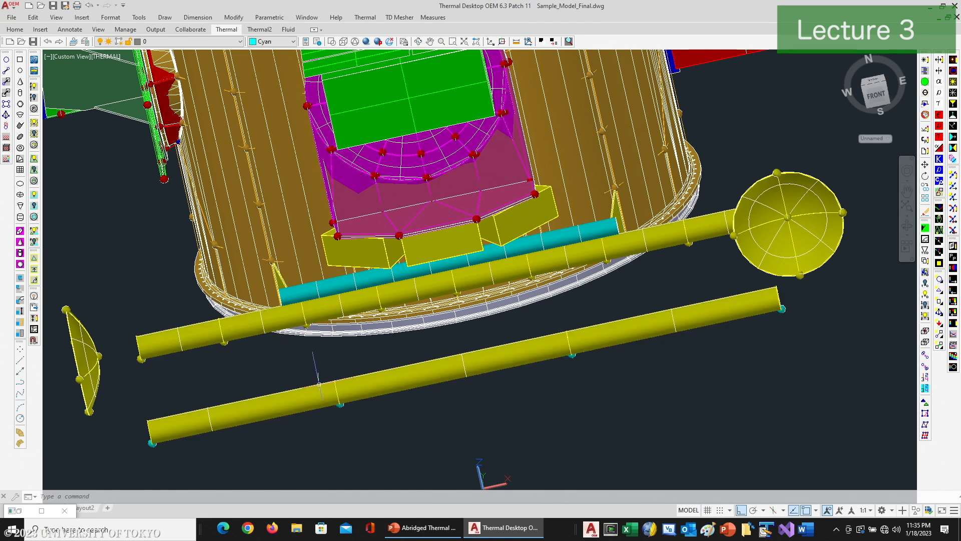
click(341, 404)
click(669, 359)
key(Escape)
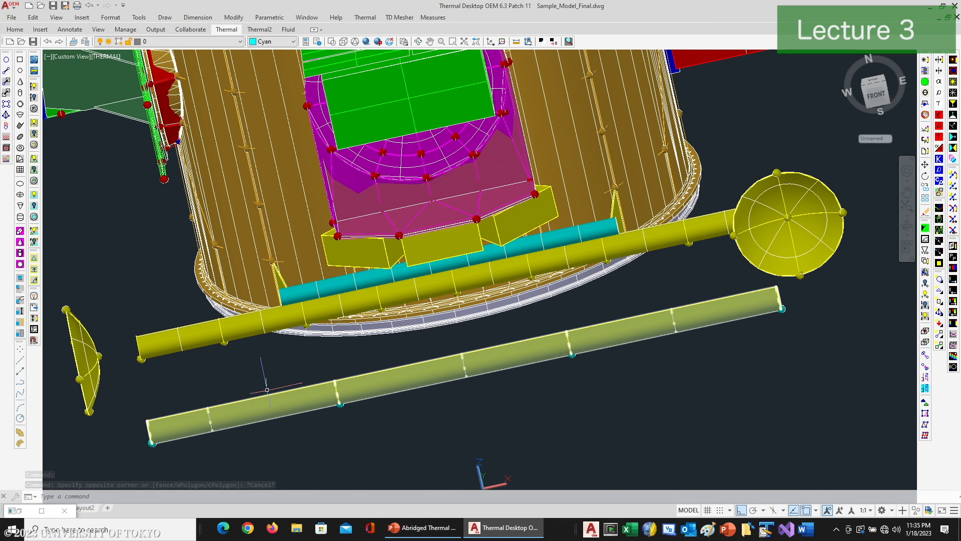
Step: Highlight the original boom's near end and center cylinders, and switch to the HGA Boom slide in PowerPoint
click(246, 321)
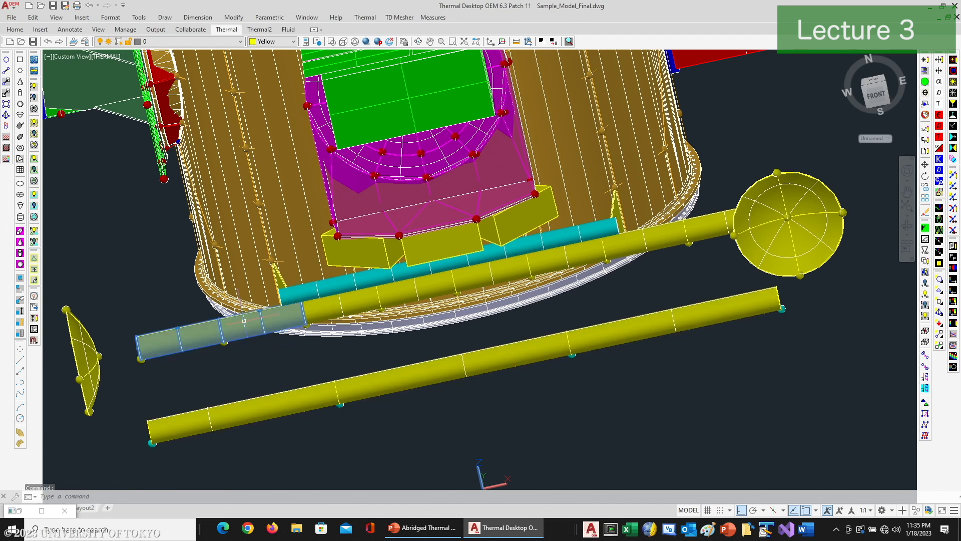
click(345, 300)
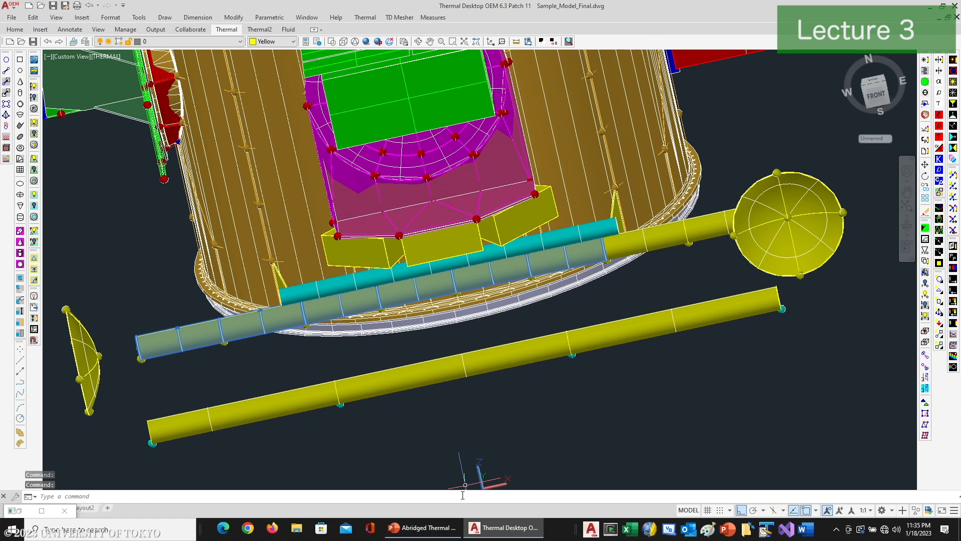
click(423, 527)
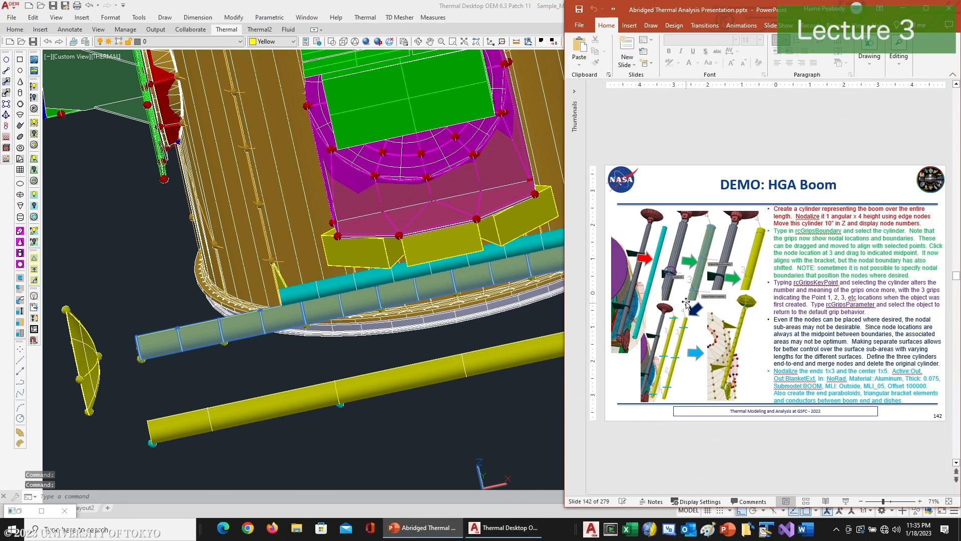
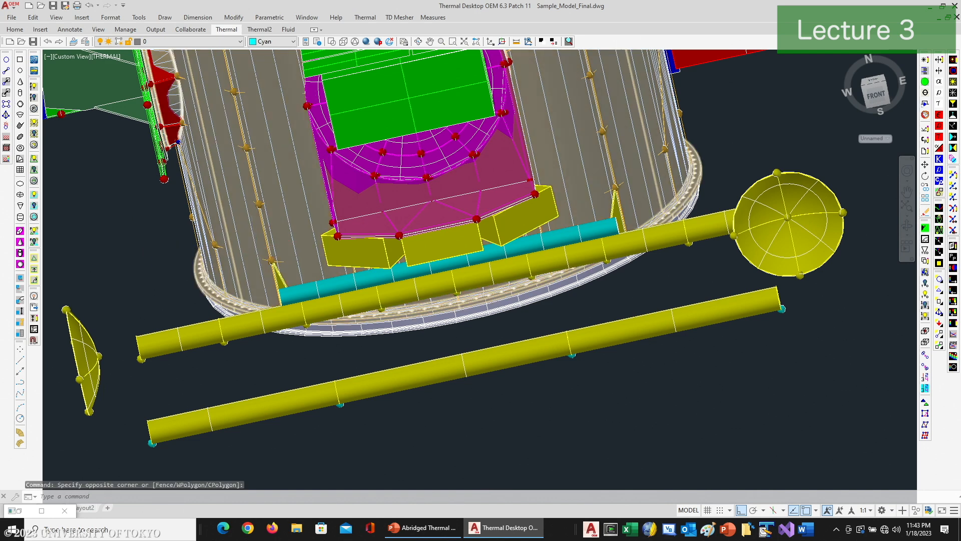
Step: Switch the freeze state of two layers to display the rest of the spacecraft model around the boom
click(240, 42)
click(109, 100)
click(109, 107)
click(147, 200)
scroll(225, 204, down, 4)
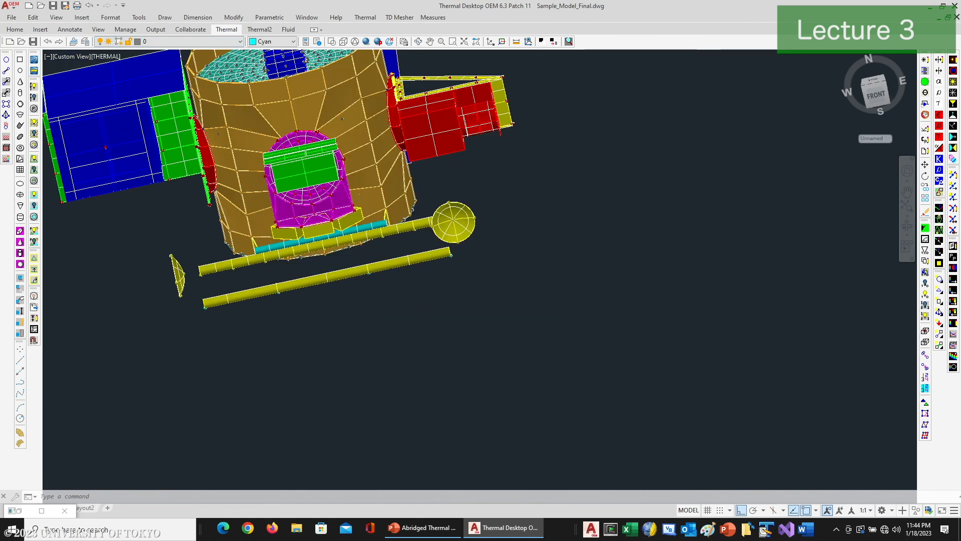
middle_drag(292, 206, 294, 323)
scroll(273, 124, down, 1)
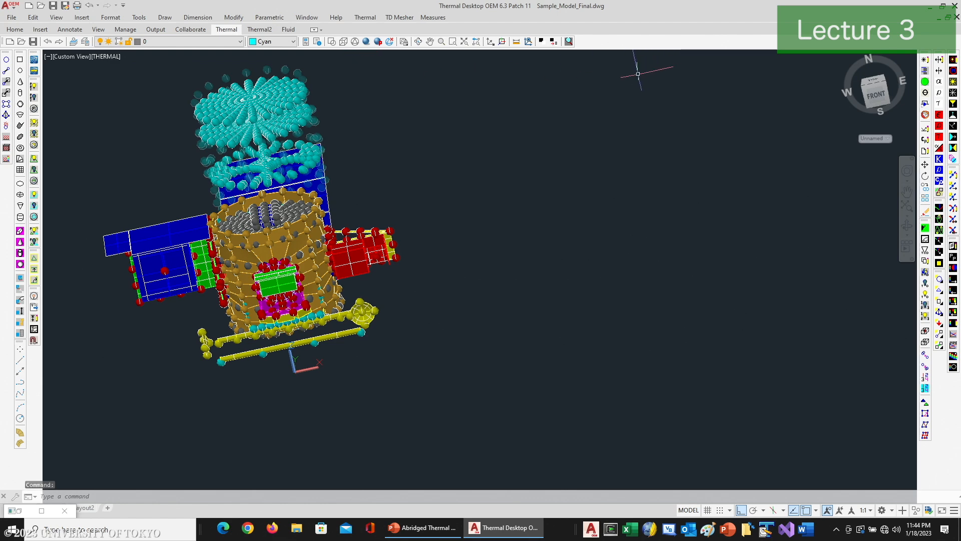
Step: View the spacecraft from its right side and list the model's objects by submodel in the Model Browser
click(418, 42)
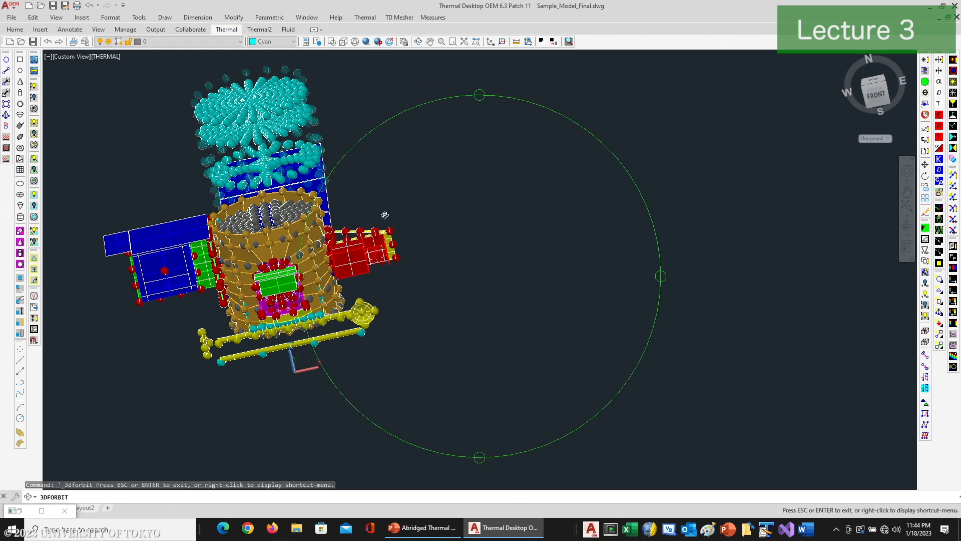
drag(345, 286, 215, 291)
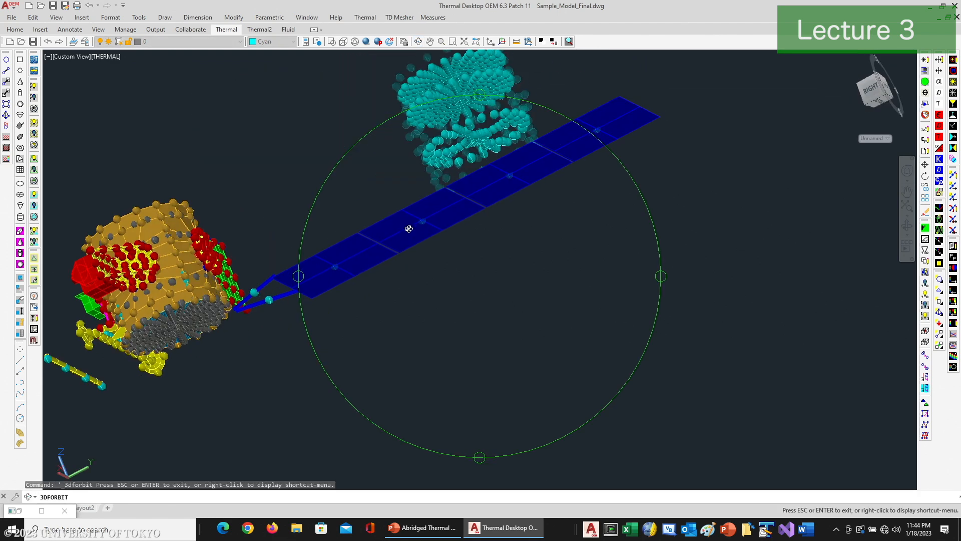
drag(415, 279, 443, 265)
right_click(440, 263)
click(451, 270)
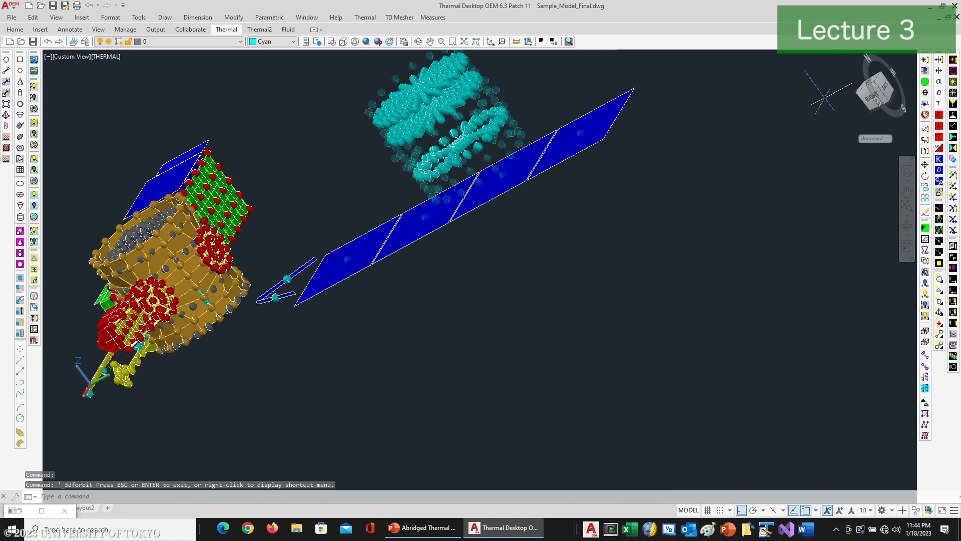
click(926, 71)
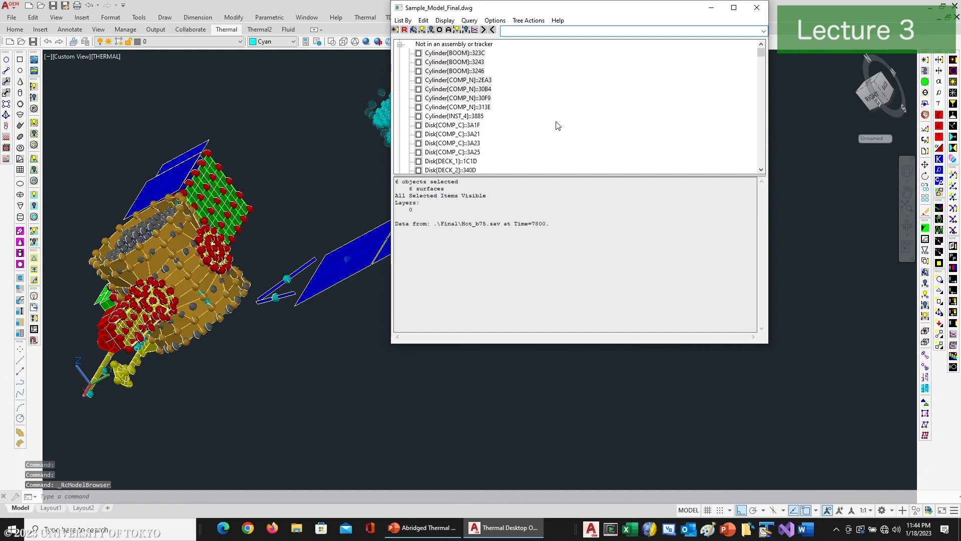
click(406, 22)
click(415, 32)
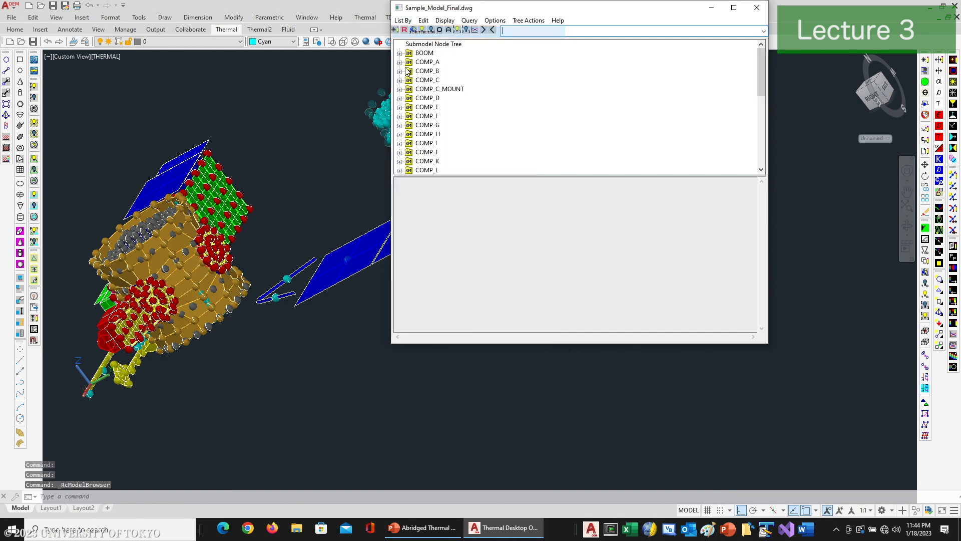
Step: Display only the objects in submodels NEW_DECK_1, NEW_DECK_2, NEW_DECK_3 and NEW_ESPA, and close the Model Browser
scroll(436, 123, down, 6)
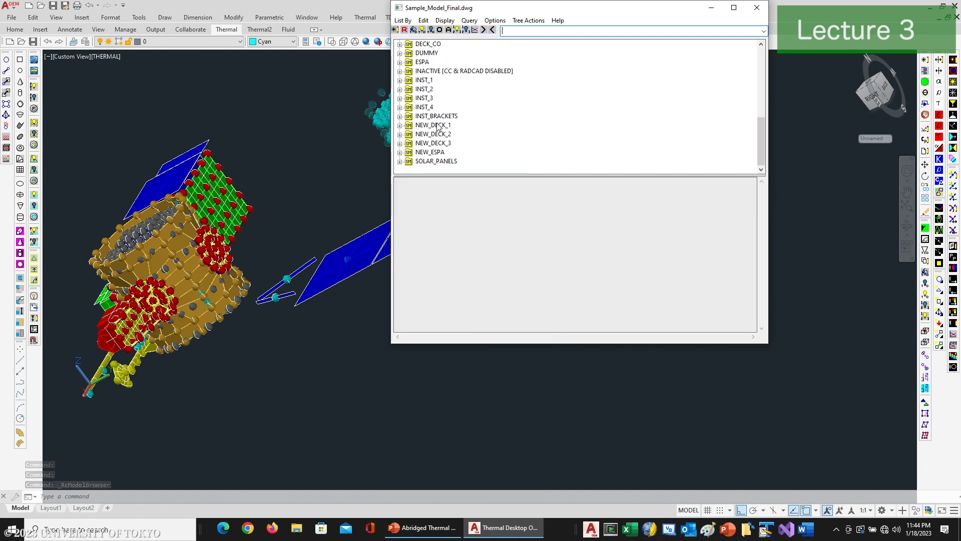
click(433, 125)
shift+click(432, 152)
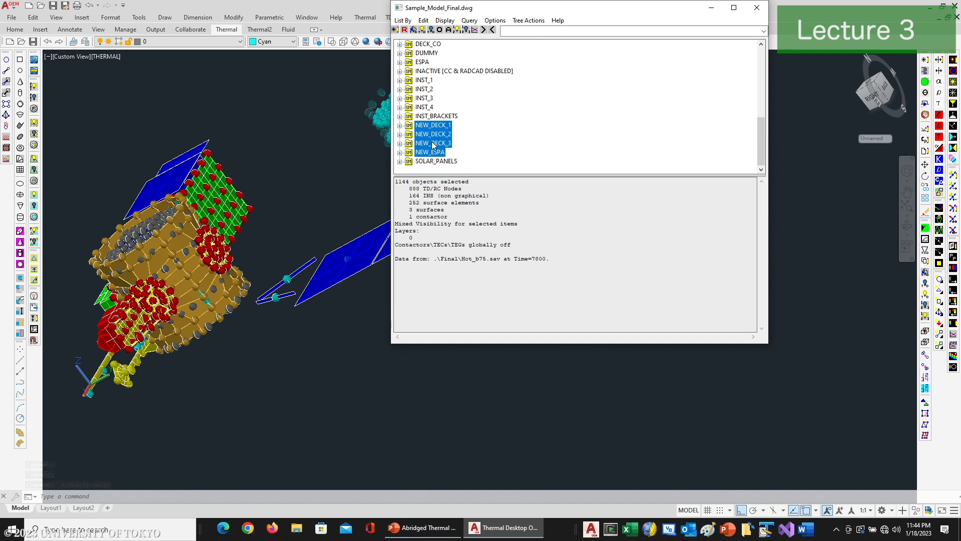
click(431, 31)
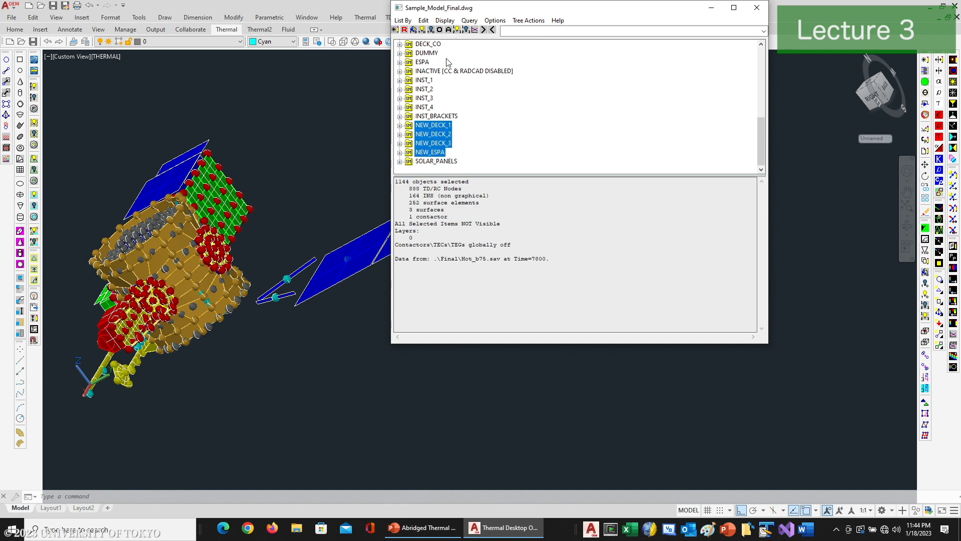
click(440, 31)
click(756, 8)
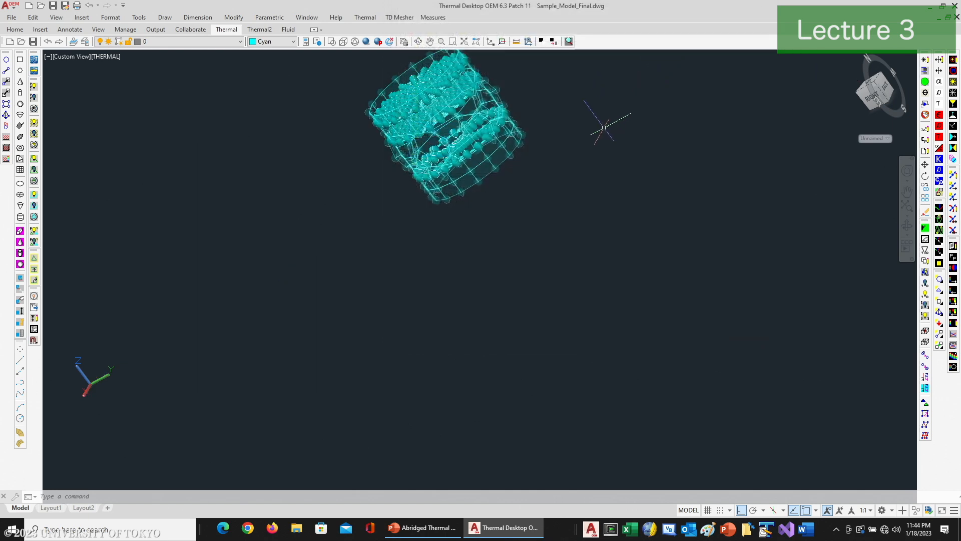
Step: Delete all the isolated deck and ESPA objects, choosing to always delete their non-visible boundary conditions
middle_drag(578, 146, 577, 147)
drag(577, 146, 558, 208)
key(Escape)
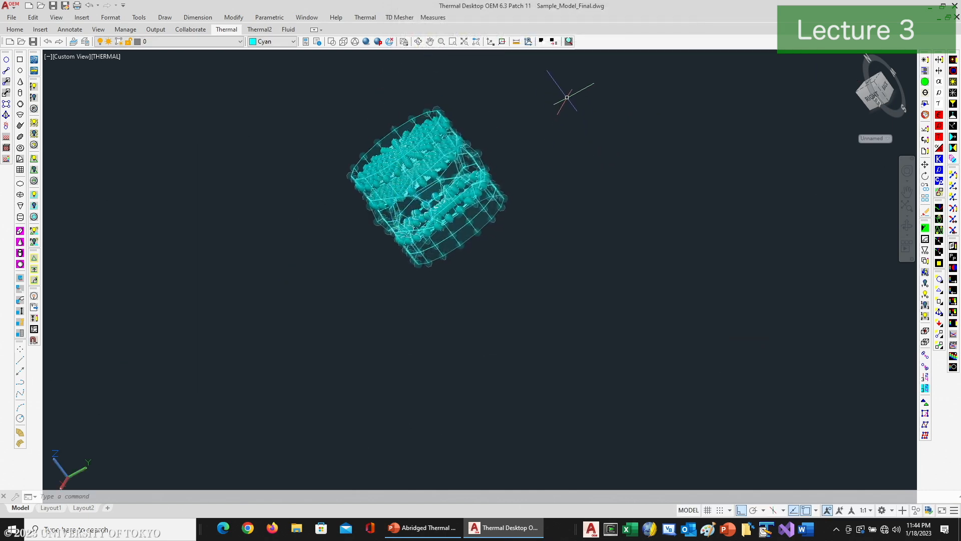
click(569, 93)
click(320, 267)
key(Delete)
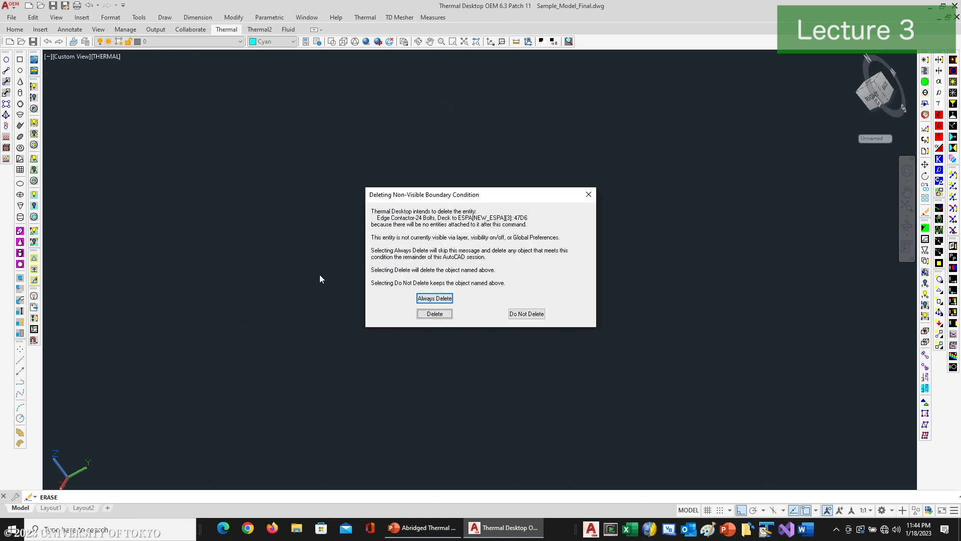
click(426, 299)
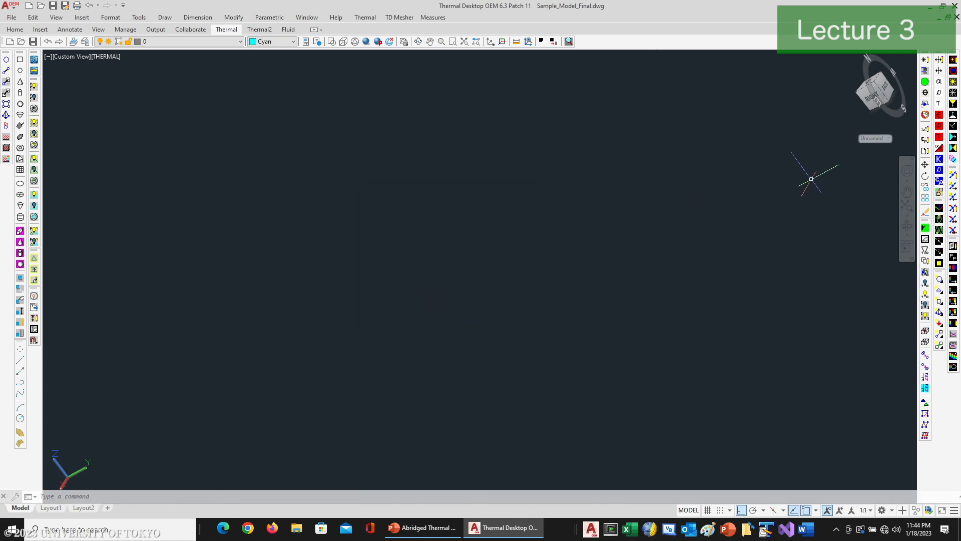
Step: Reopen the Model Browser and display every object under the Submodel Node Tree
click(926, 71)
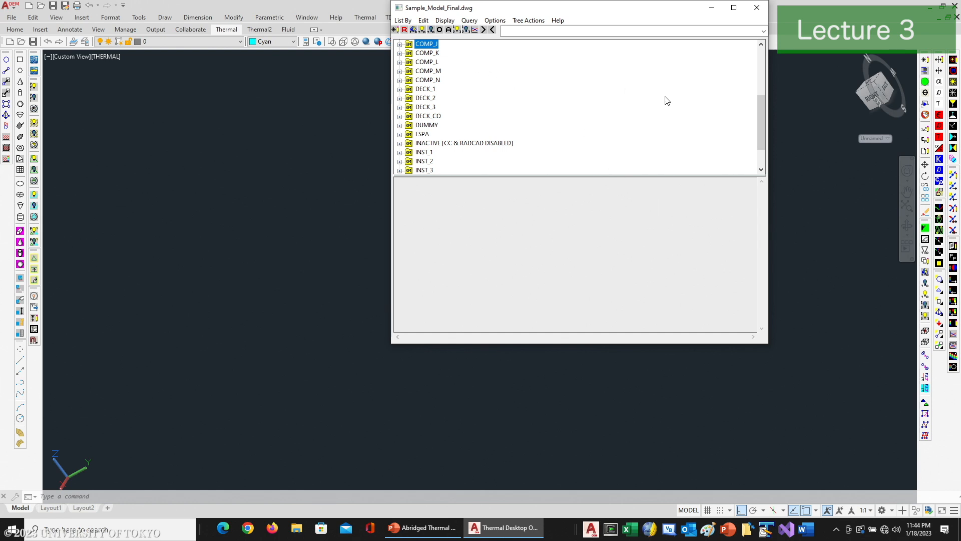
drag(761, 142, 761, 55)
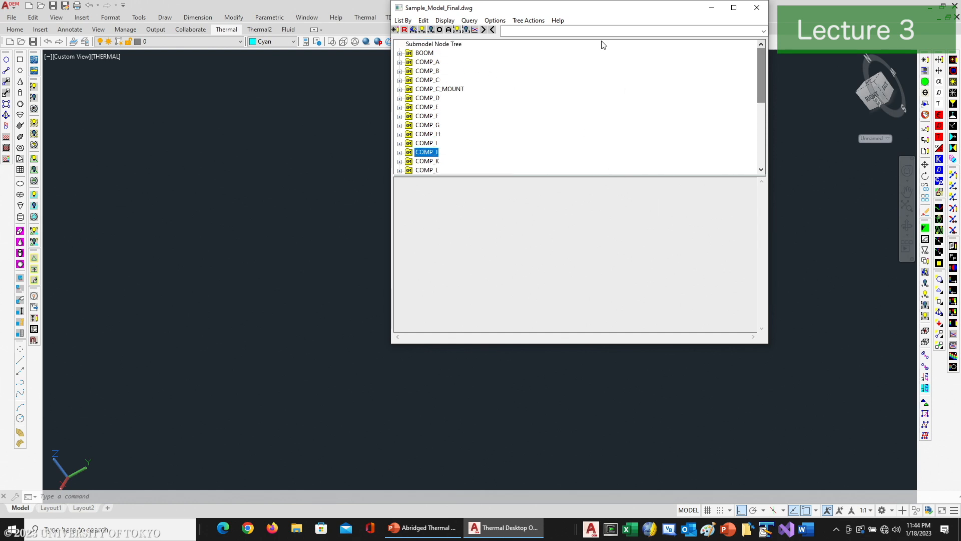
click(423, 44)
click(439, 30)
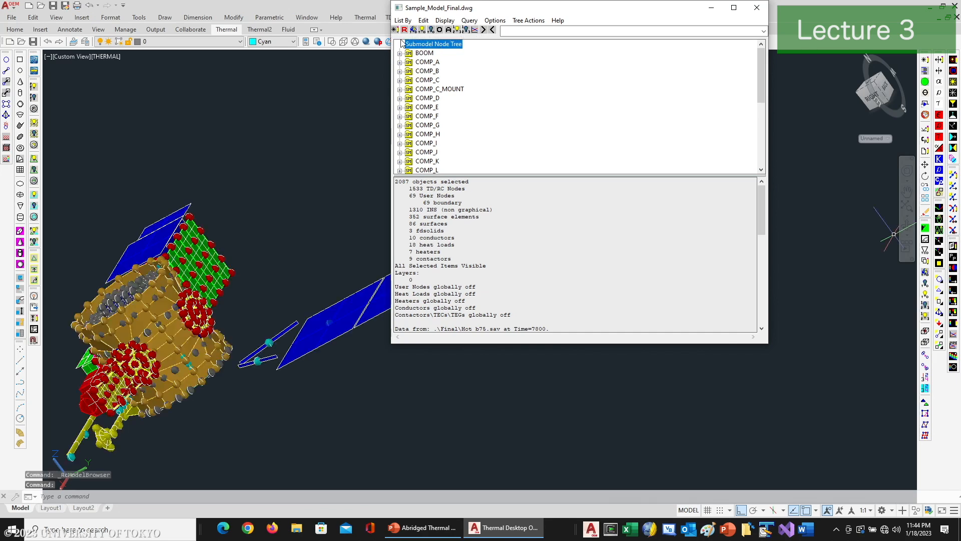
Step: List the model by non-graphical objects and by analysis group, and look through the submodels in the BASE group
click(404, 20)
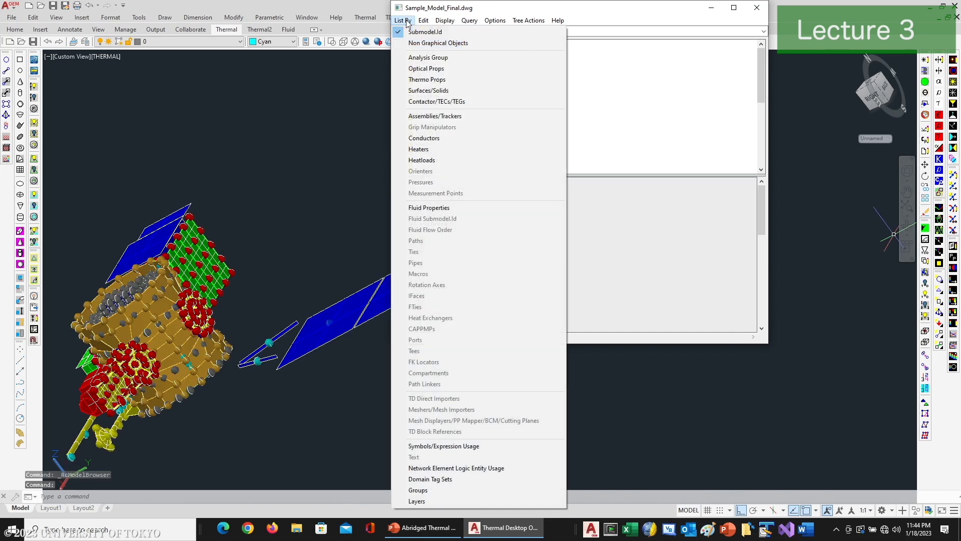
click(418, 43)
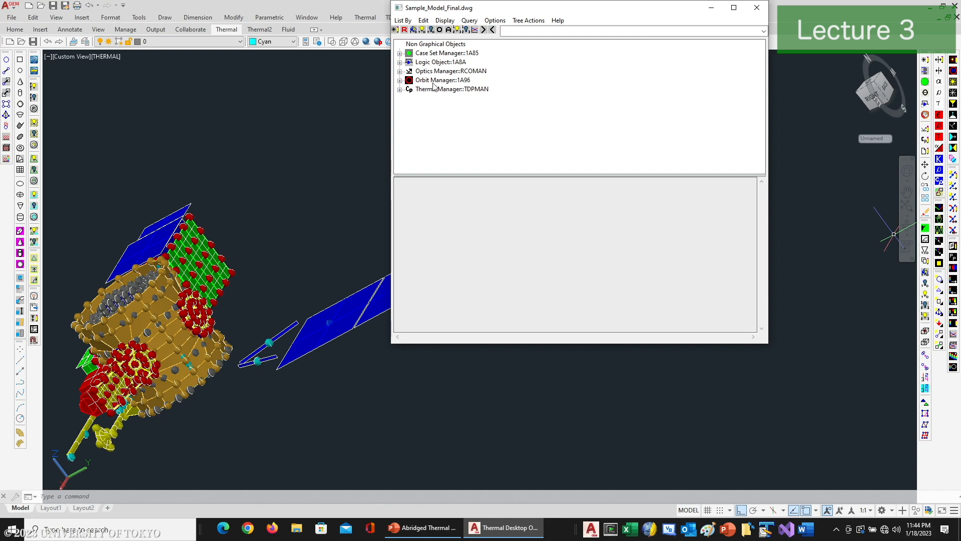
click(403, 20)
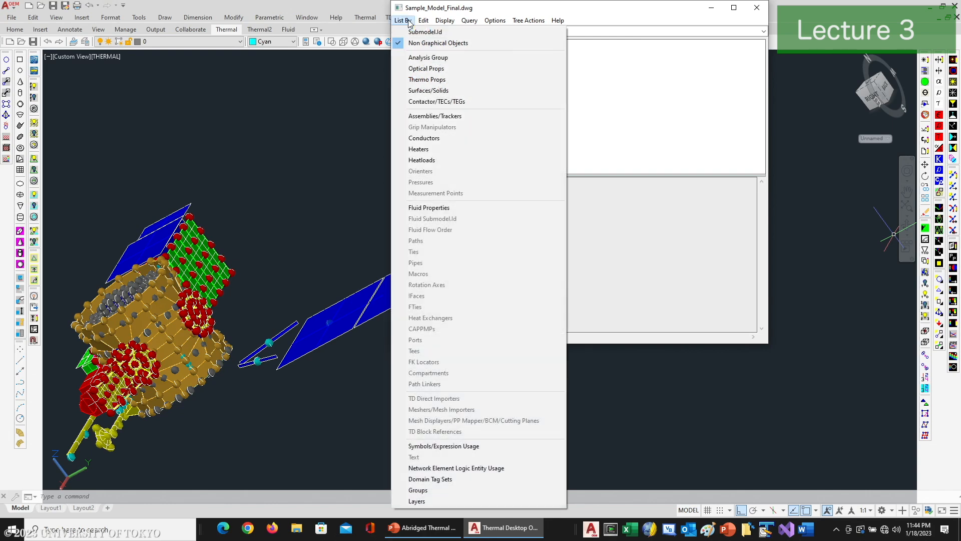
click(419, 58)
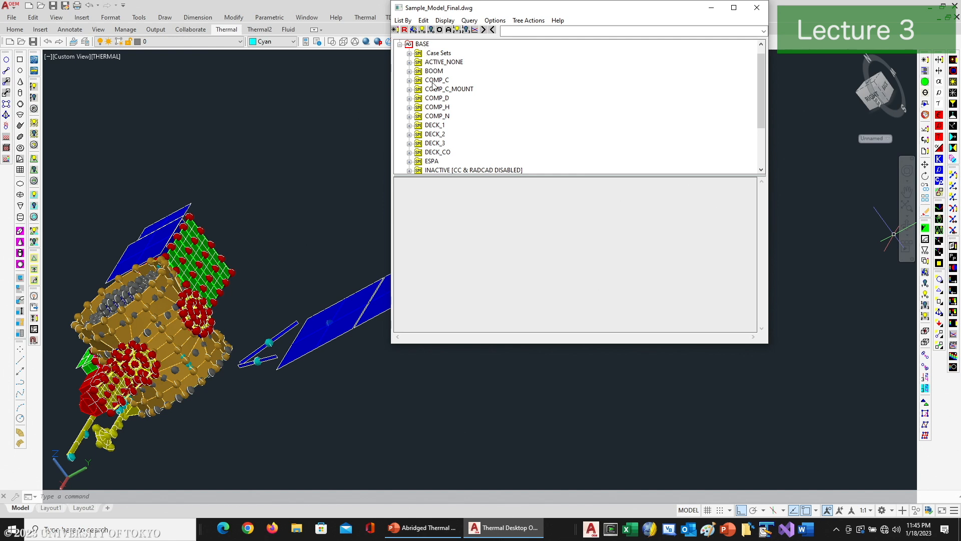
scroll(444, 120, down, 3)
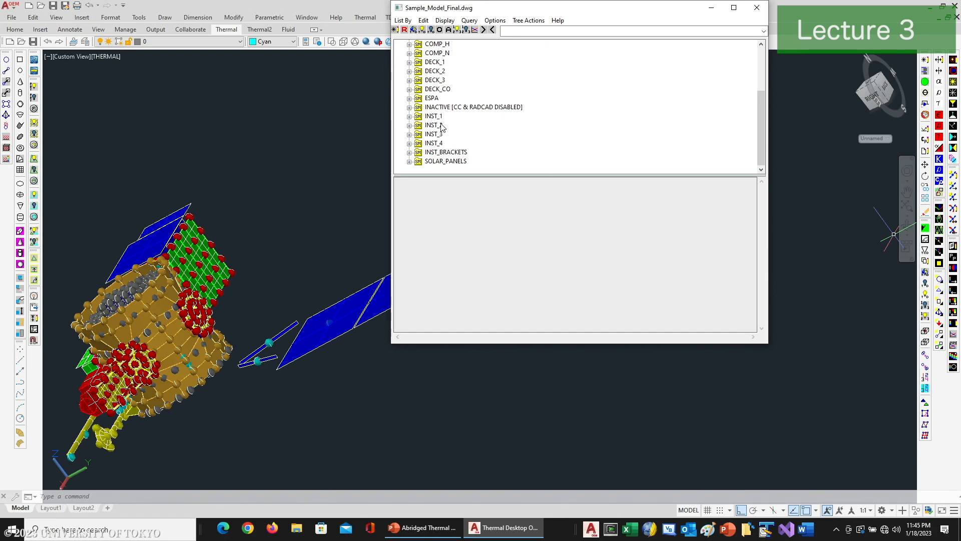
scroll(443, 126, up, 3)
Step: List the model by optical properties and display only the objects that use SC_SilverTeflon
click(403, 21)
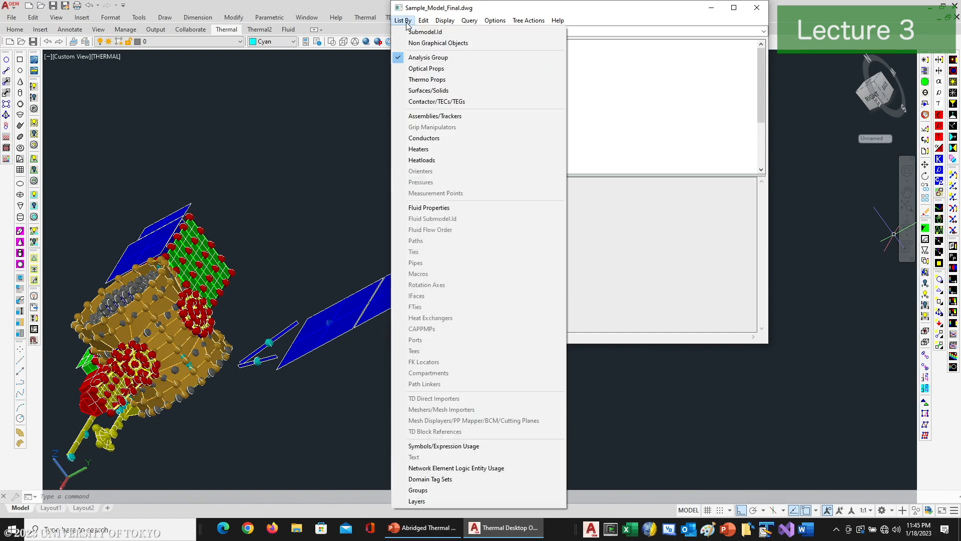
click(428, 69)
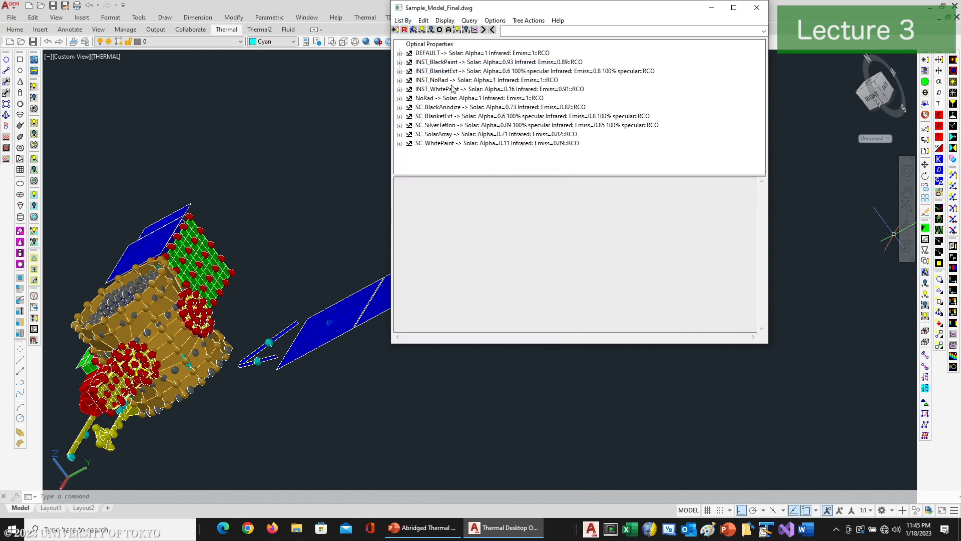
click(438, 126)
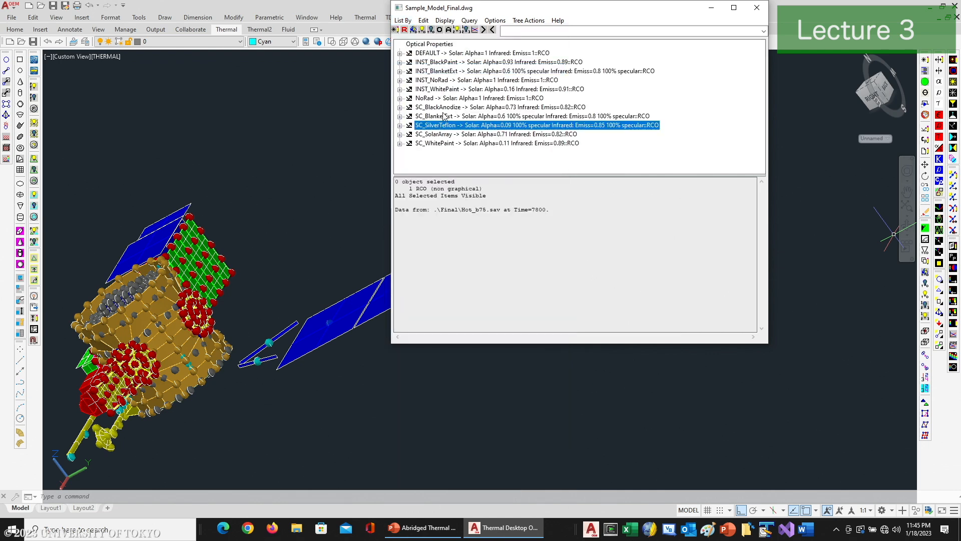
click(439, 31)
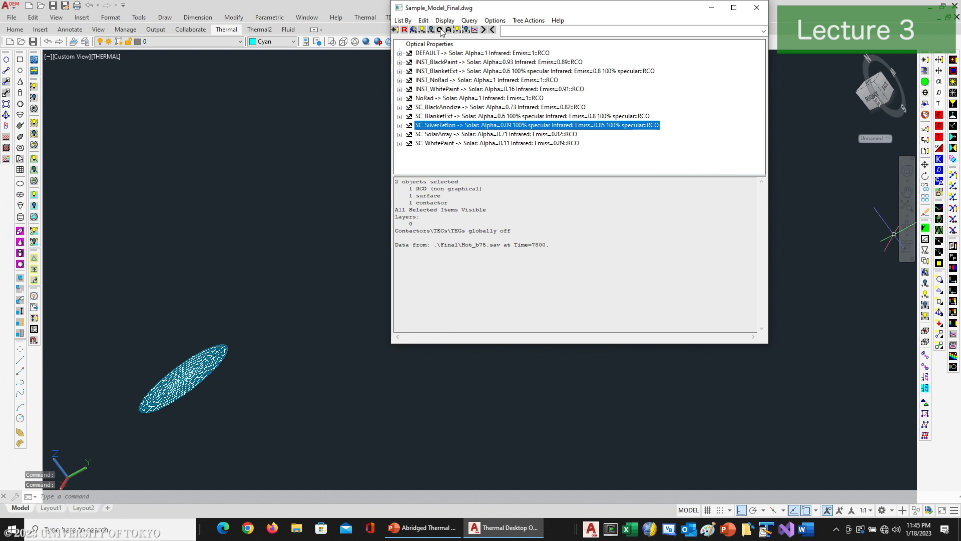
Step: Expand the surfaces using the DEFAULT optical property, and display all objects in the Optical Properties tree
click(431, 54)
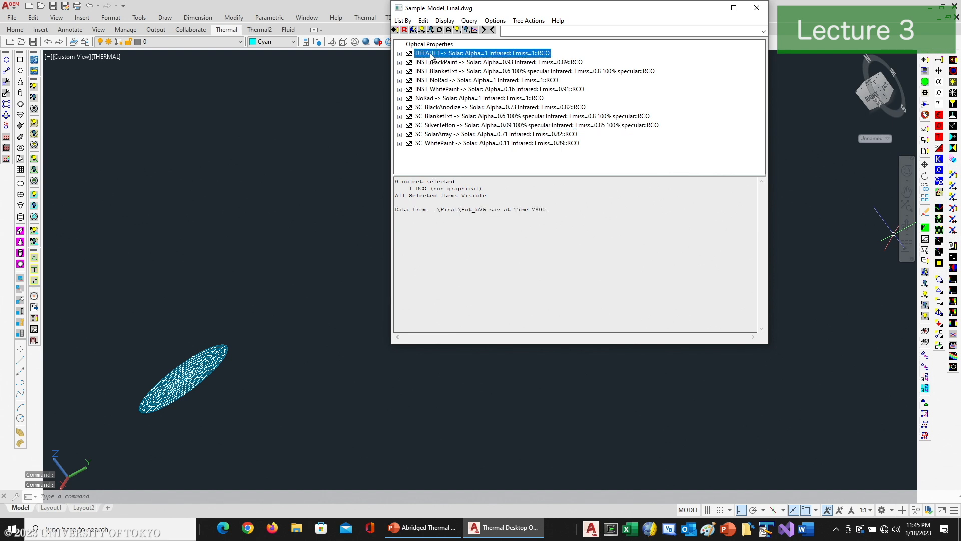
click(399, 53)
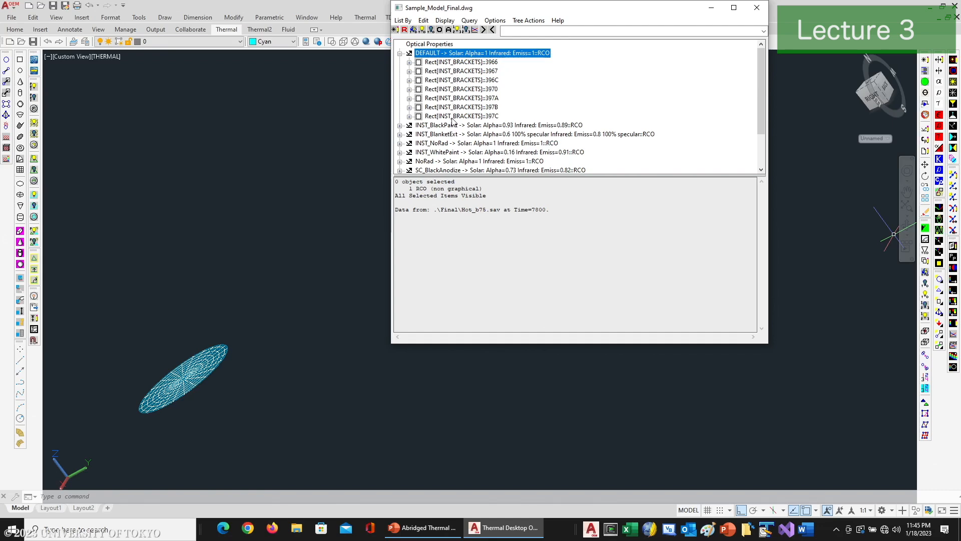
click(430, 44)
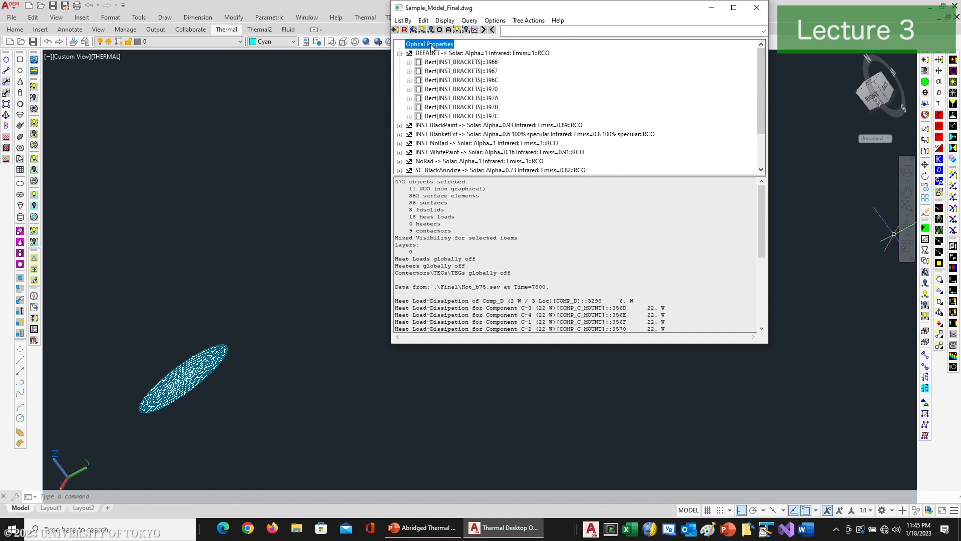
Step: List the model by thermophysical properties and by surfaces and solids
click(403, 20)
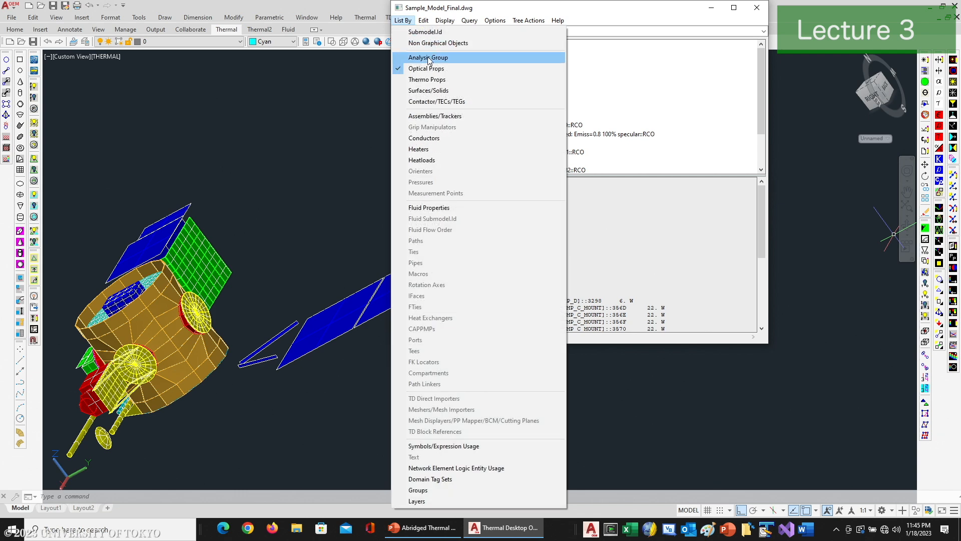
click(441, 79)
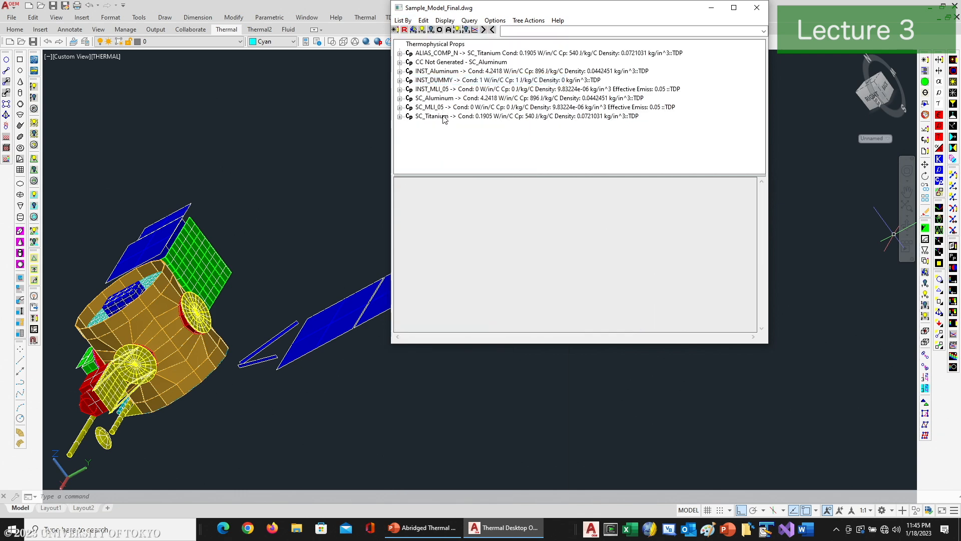
click(406, 20)
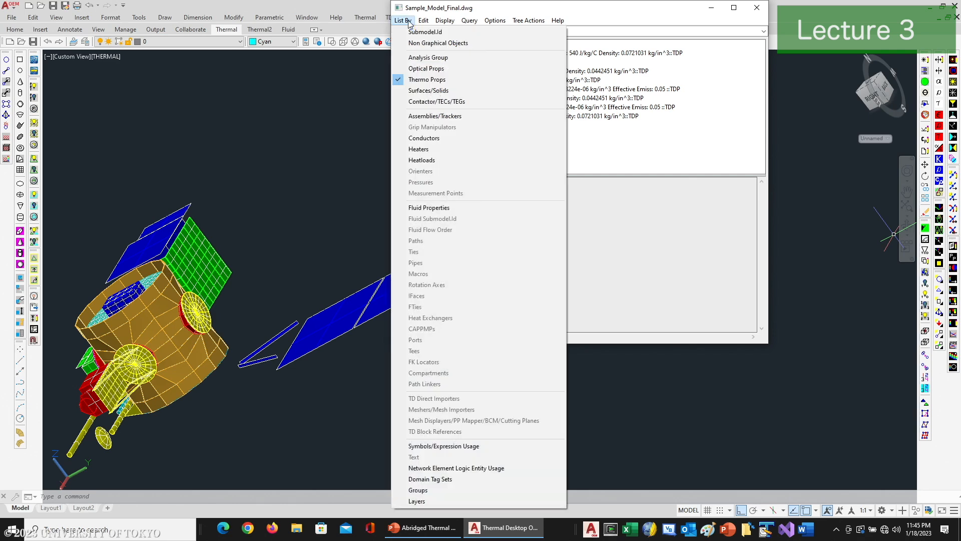
click(422, 91)
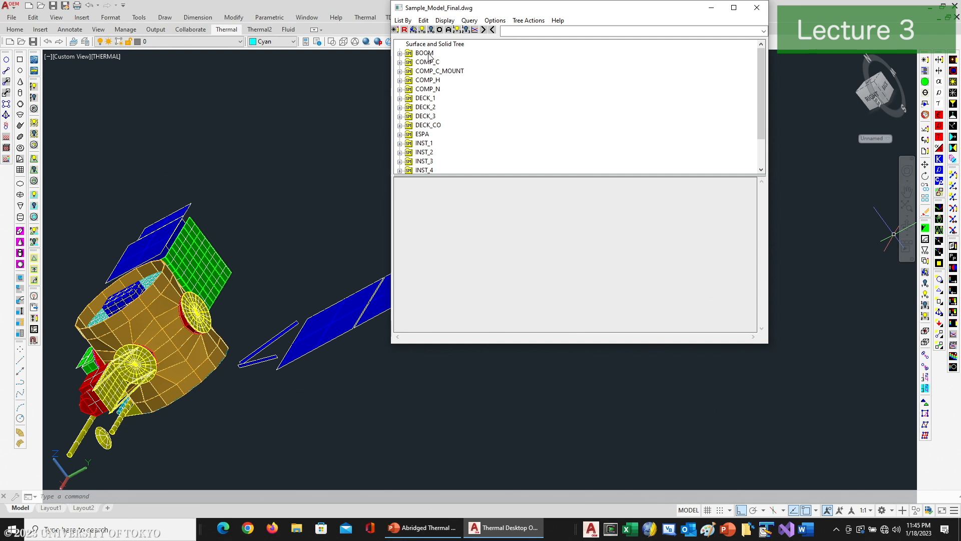
click(404, 21)
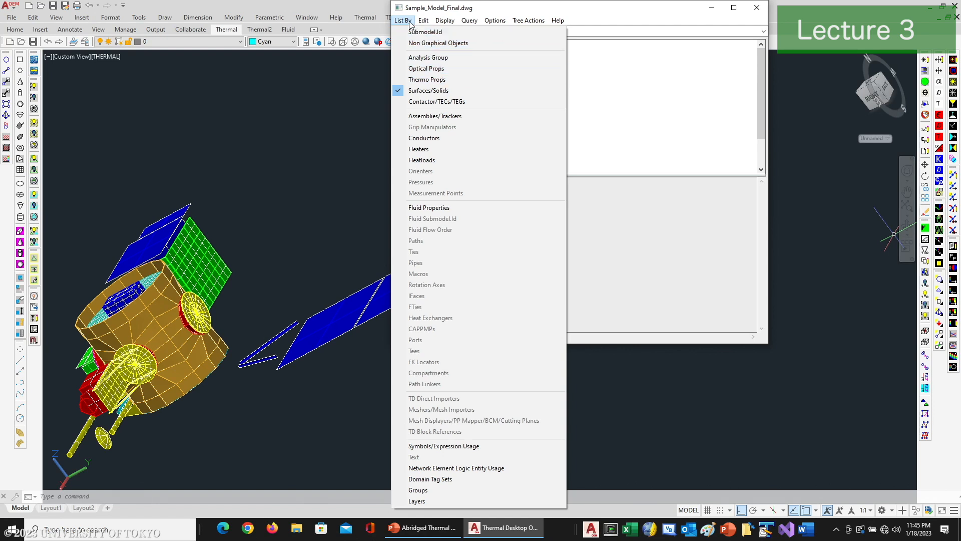
click(421, 90)
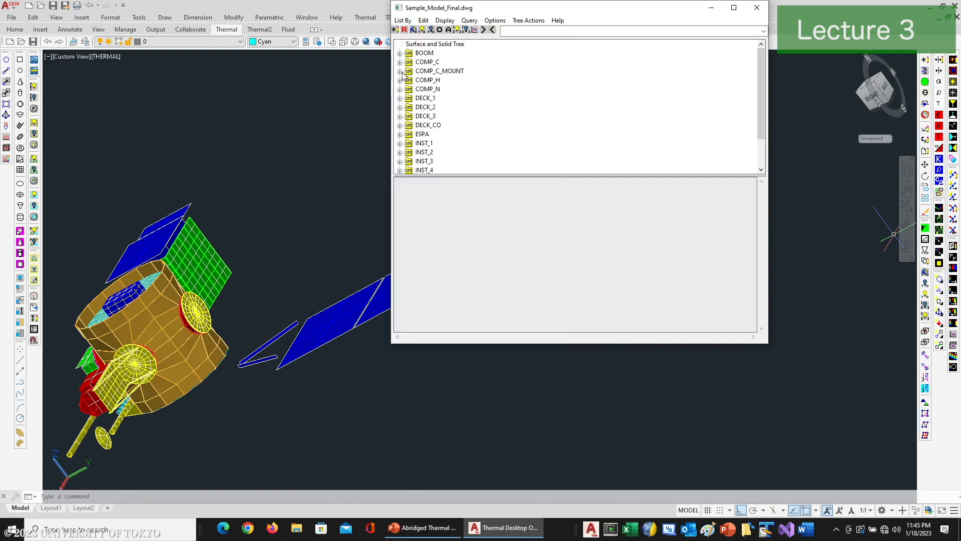
Step: Expand the COMP_C_MOUNT submodel in the surface and solid tree and look through its quad elements
click(400, 72)
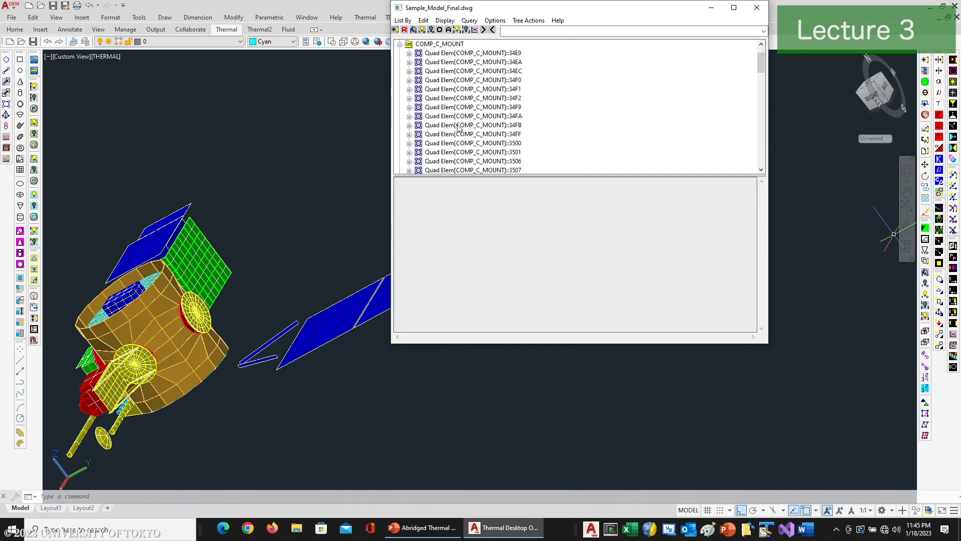
scroll(470, 135, down, 13)
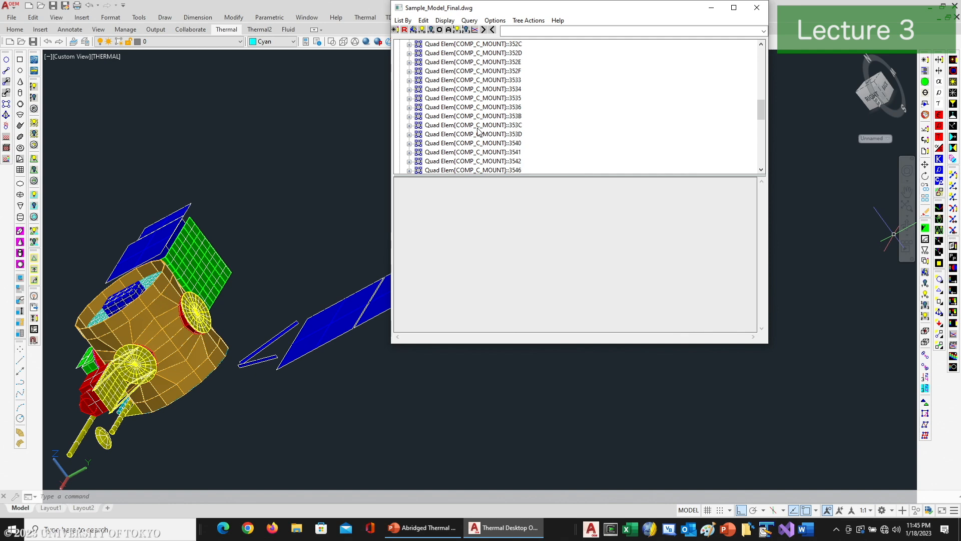
scroll(478, 131, up, 15)
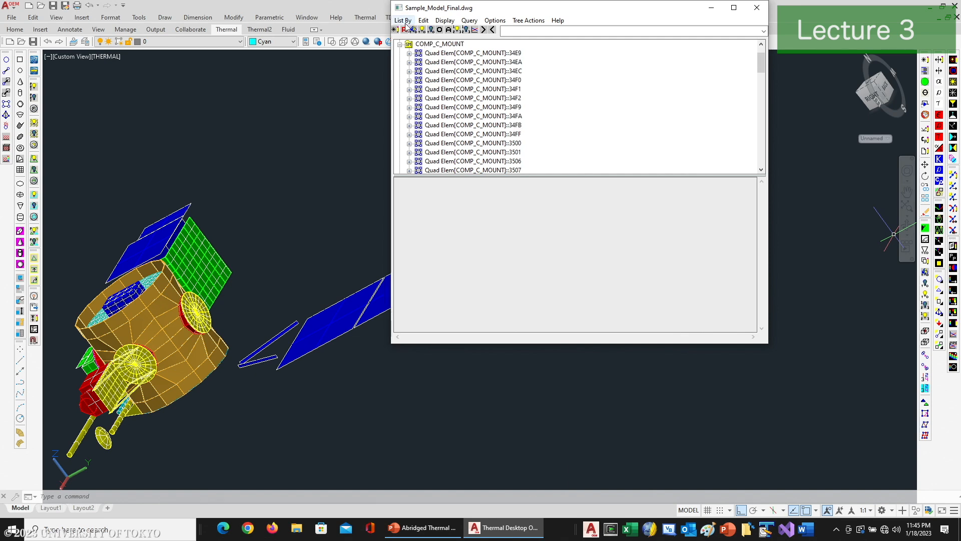
Step: List the model by contactors, select the submodels from COMP_C_MOUNT to ESPA, and expand DECK_1 to see its contactor
click(403, 20)
click(423, 102)
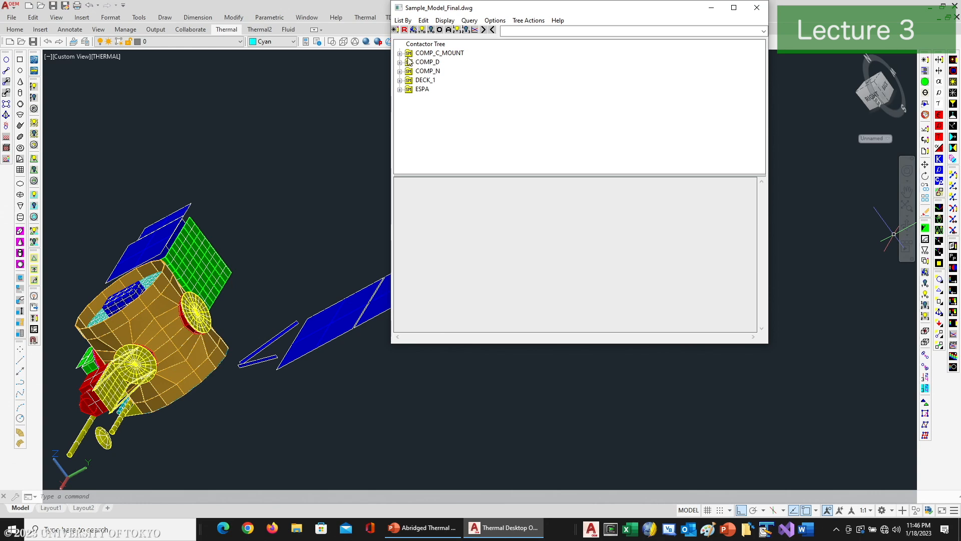
click(436, 45)
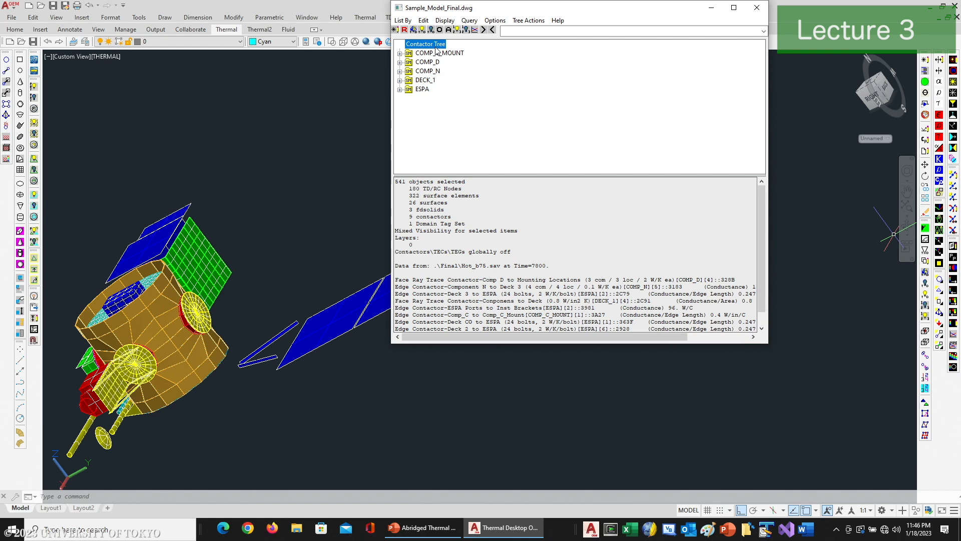
click(434, 53)
shift+click(423, 88)
right_click(428, 91)
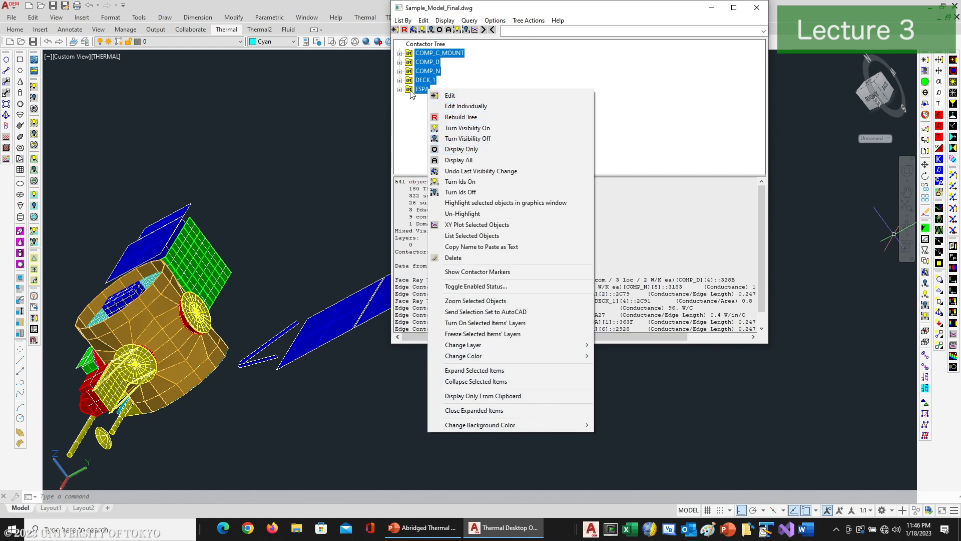
click(400, 81)
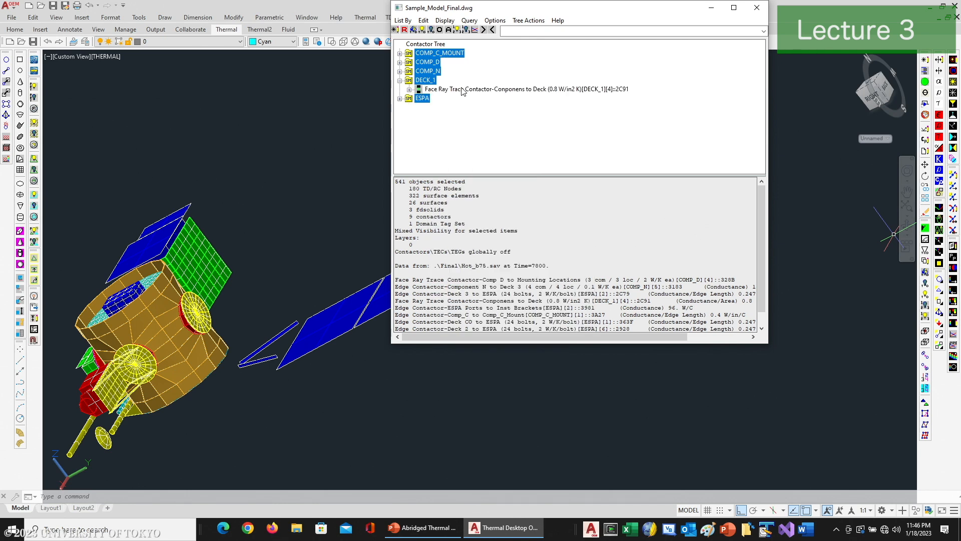
Step: Show the contactor markers for everything from COMP_C_MOUNT through ESPA, and close the warning text files
click(435, 54)
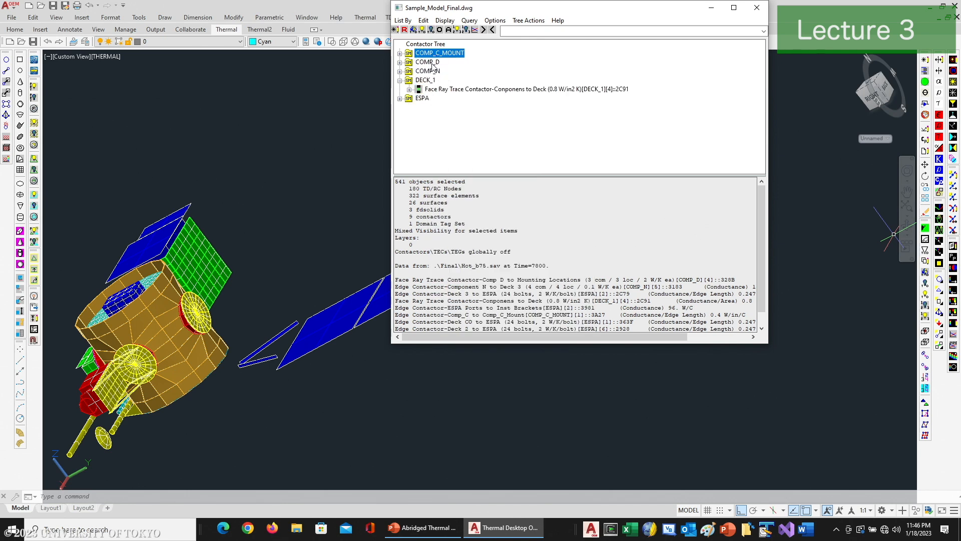
shift+click(428, 99)
right_click(428, 103)
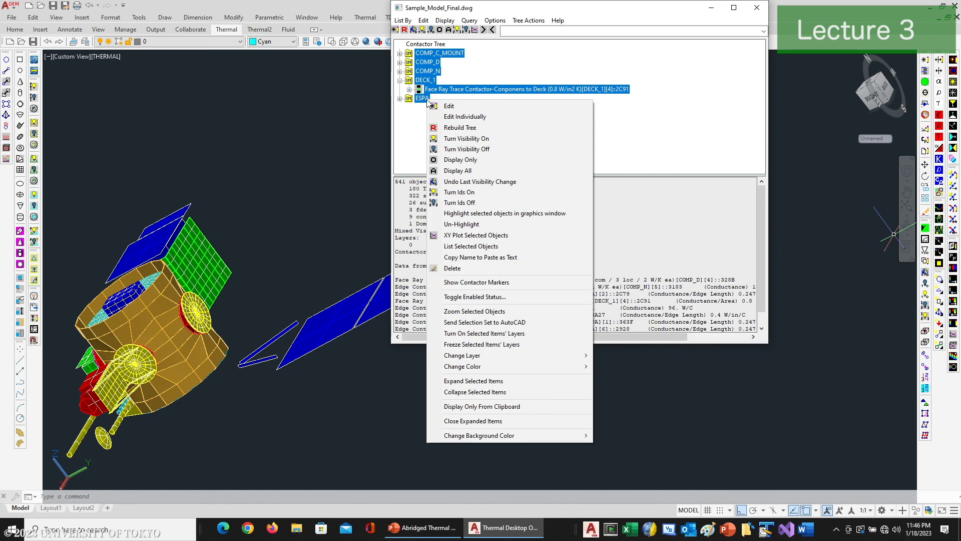
click(464, 283)
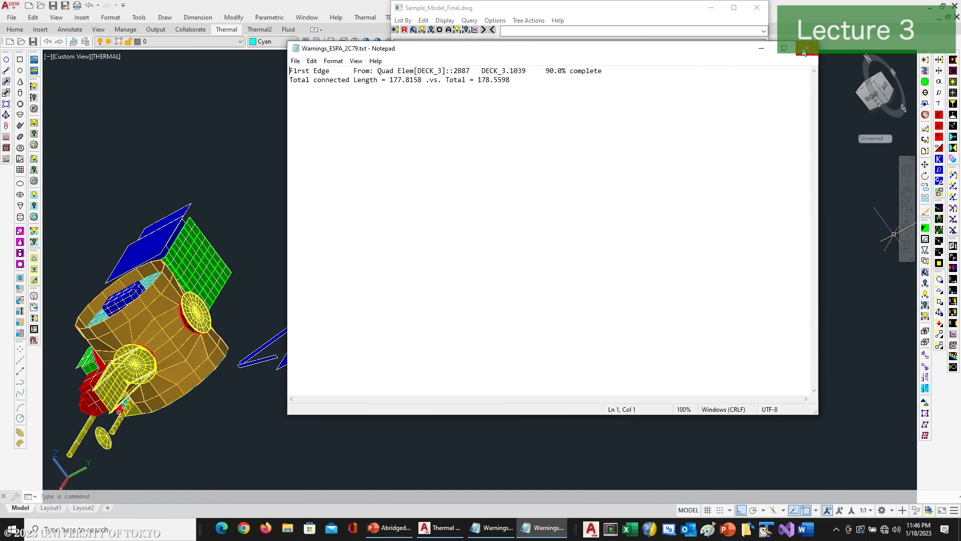
click(805, 49)
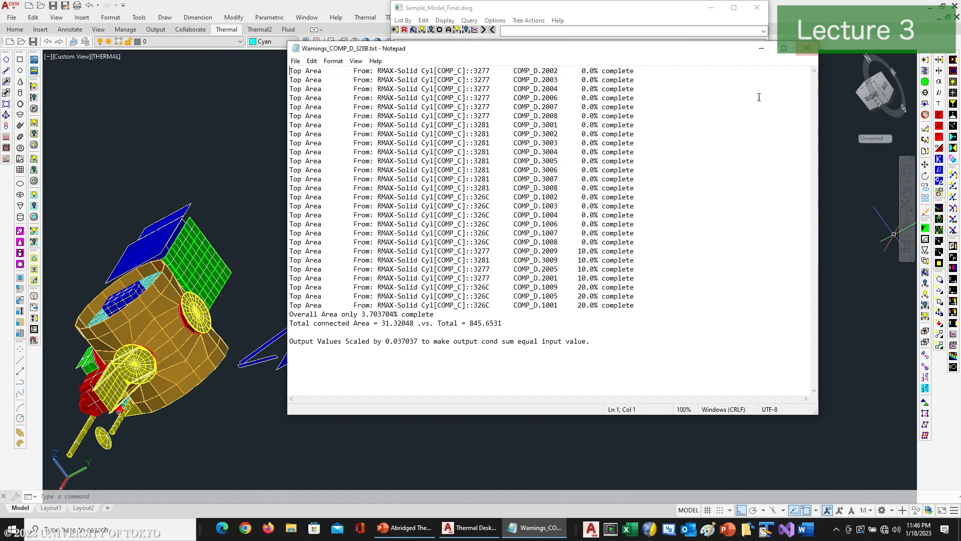
click(807, 48)
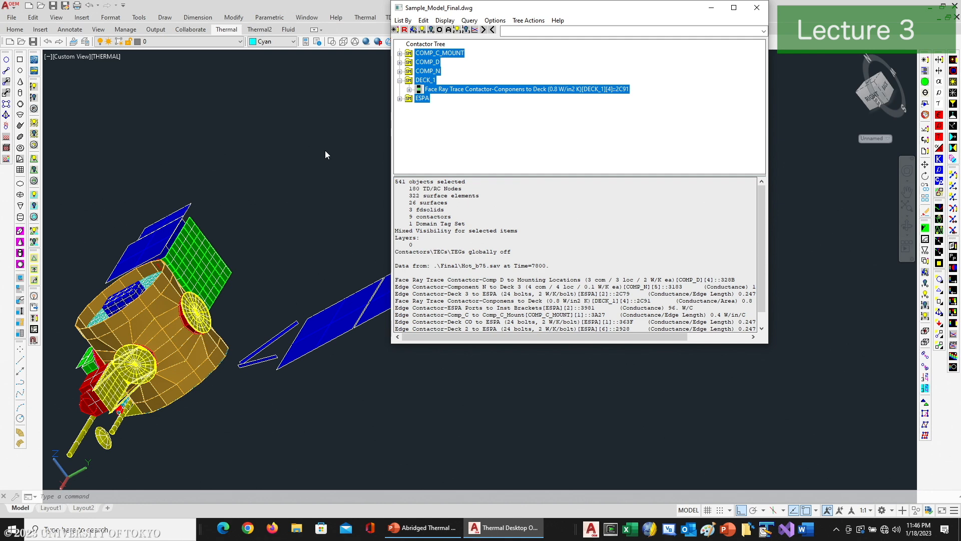
Step: Turn off surface visibility with the Model Browser minimized, and view the isolated contactor markers from the front
click(710, 9)
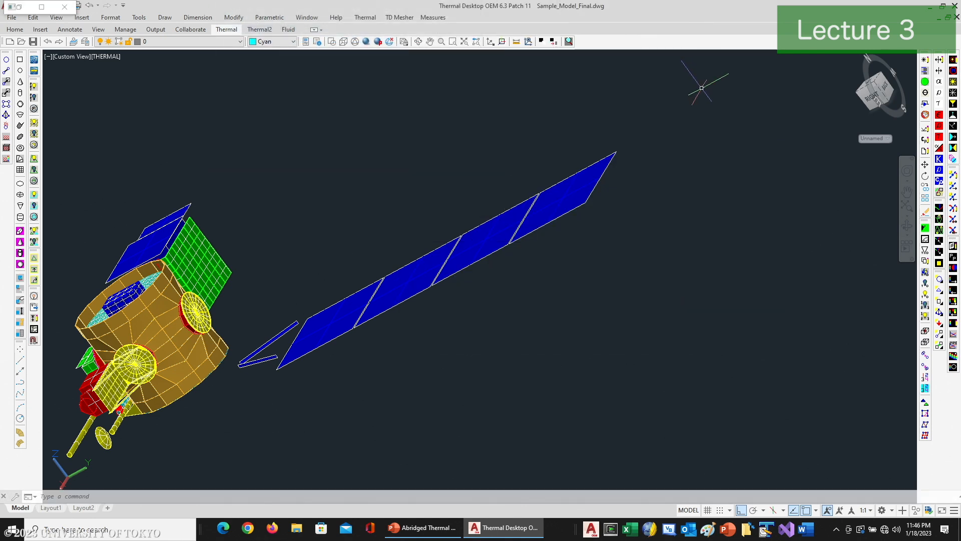
click(940, 302)
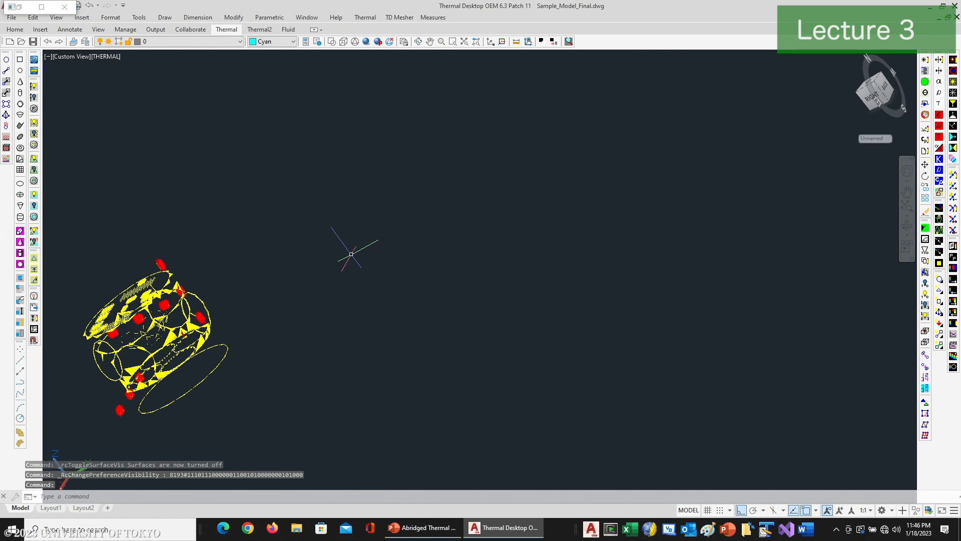
click(418, 41)
drag(303, 254, 509, 281)
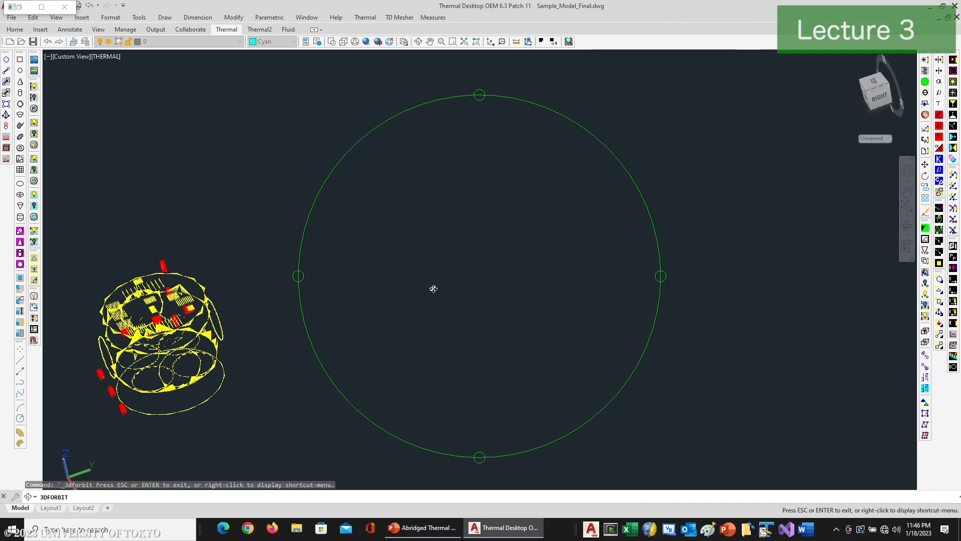
scroll(433, 288, up, 4)
middle_drag(434, 289, 798, 291)
middle_drag(354, 341, 559, 297)
drag(316, 288, 434, 296)
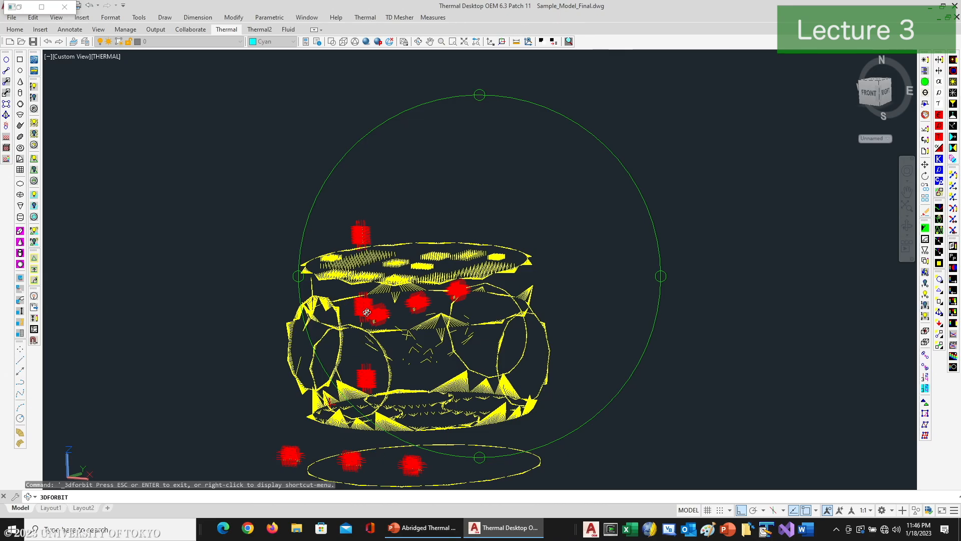
Step: Examine the contactor marker lines up close around the decks, the ESPA ring and its ports, and the component mounting locations
scroll(368, 313, up, 4)
mouse_move(373, 322)
mouse_down()
mouse_move(401, 313)
mouse_move(339, 339)
mouse_move(335, 356)
mouse_move(360, 336)
mouse_up()
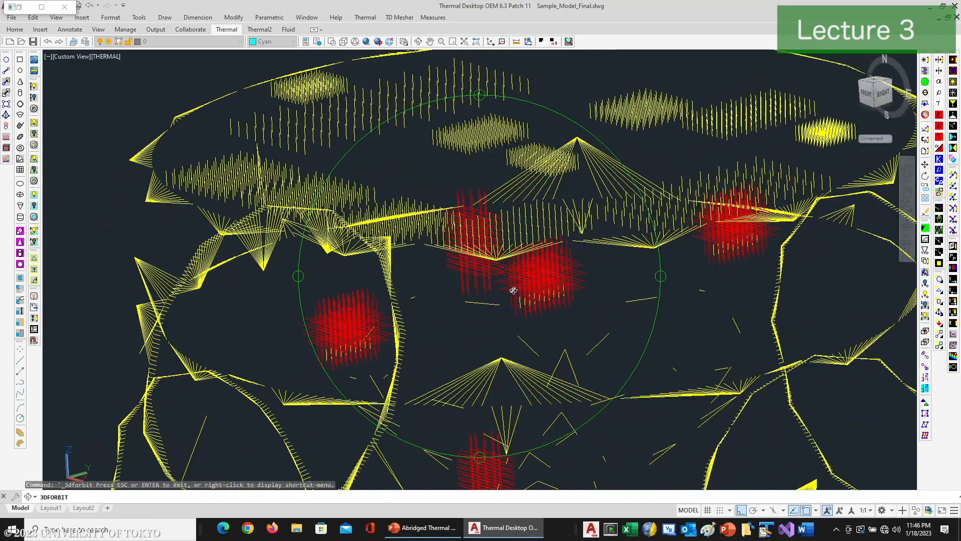
drag(467, 296, 458, 260)
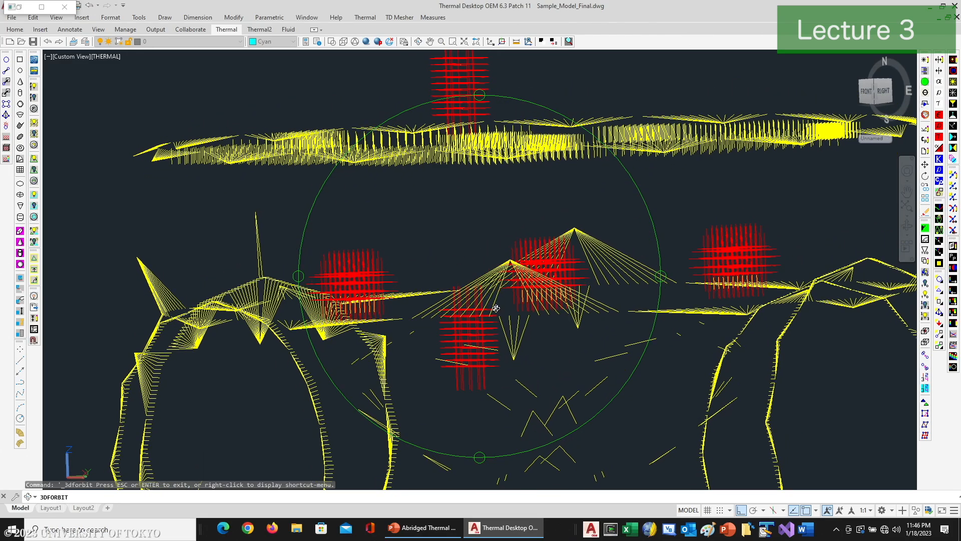
drag(517, 305, 512, 351)
drag(423, 381, 369, 207)
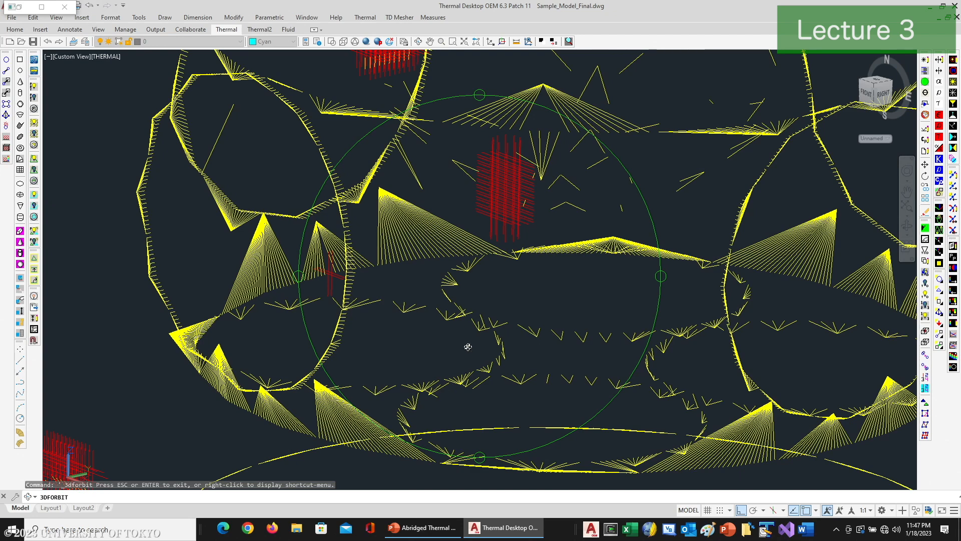
drag(454, 315, 411, 266)
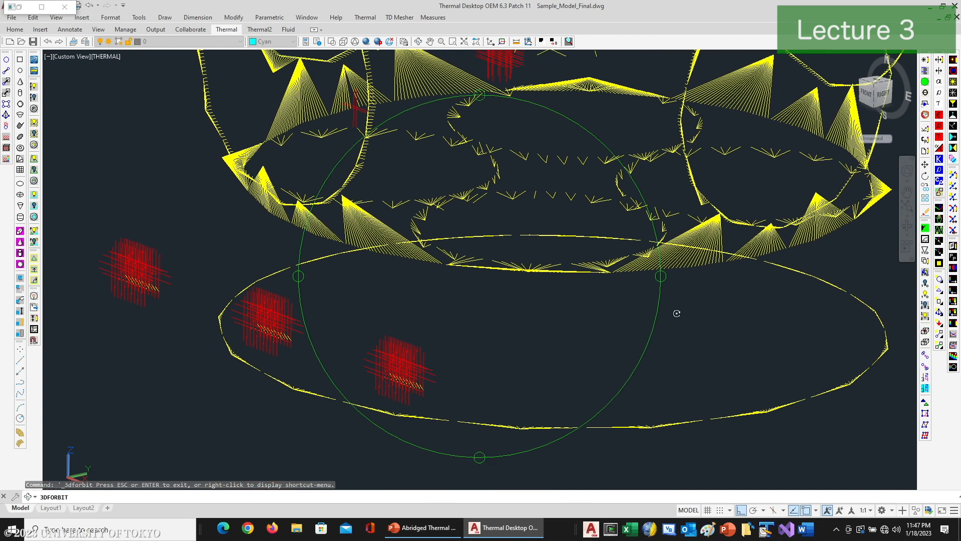
middle_drag(454, 293, 498, 453)
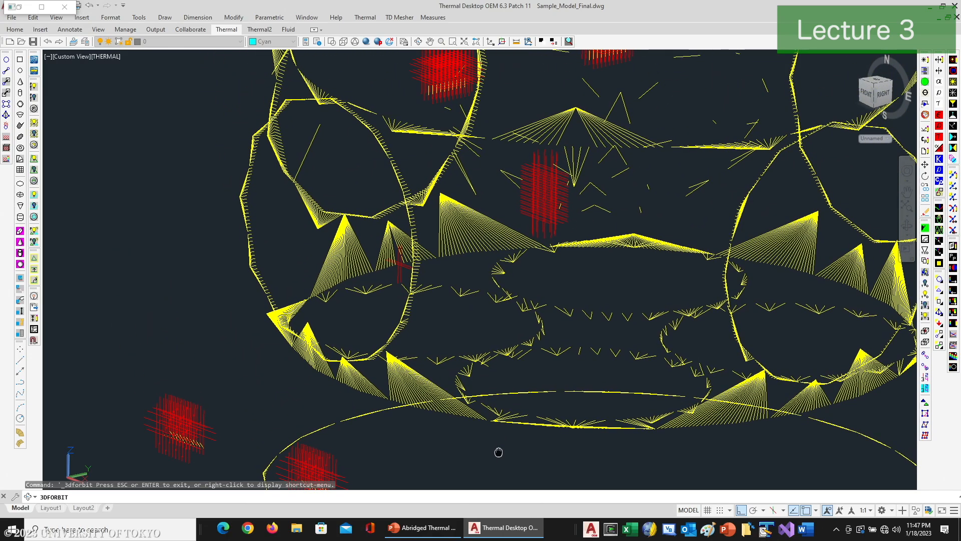
scroll(499, 452, down, 1)
drag(513, 250, 432, 306)
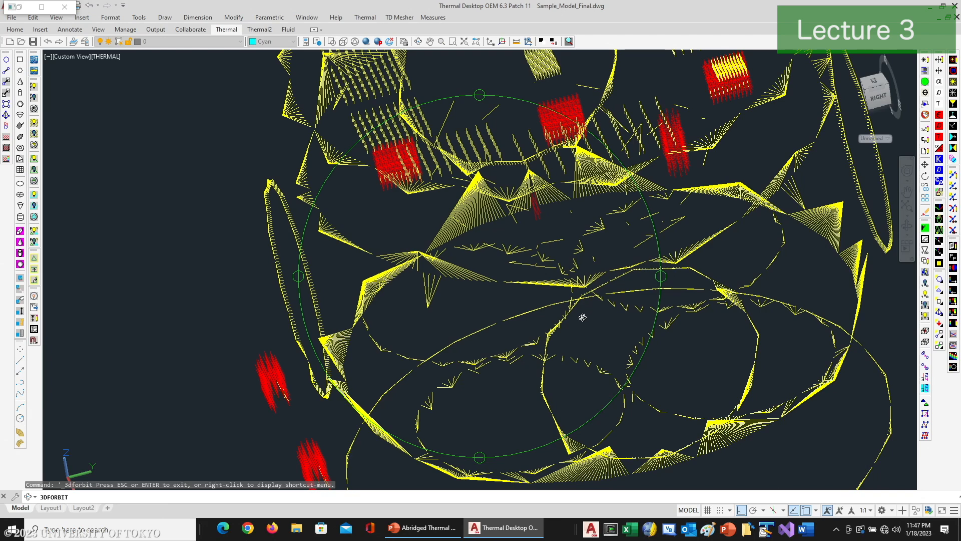
drag(570, 357, 537, 279)
right_click(538, 279)
click(563, 284)
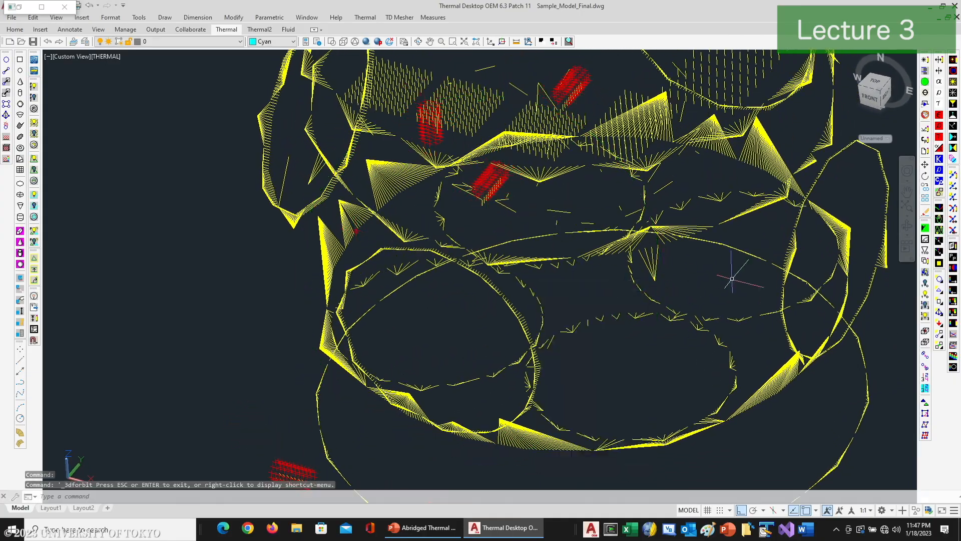
Step: Reset the graphics to clear the contactor markers and turn surface visibility back on
click(925, 229)
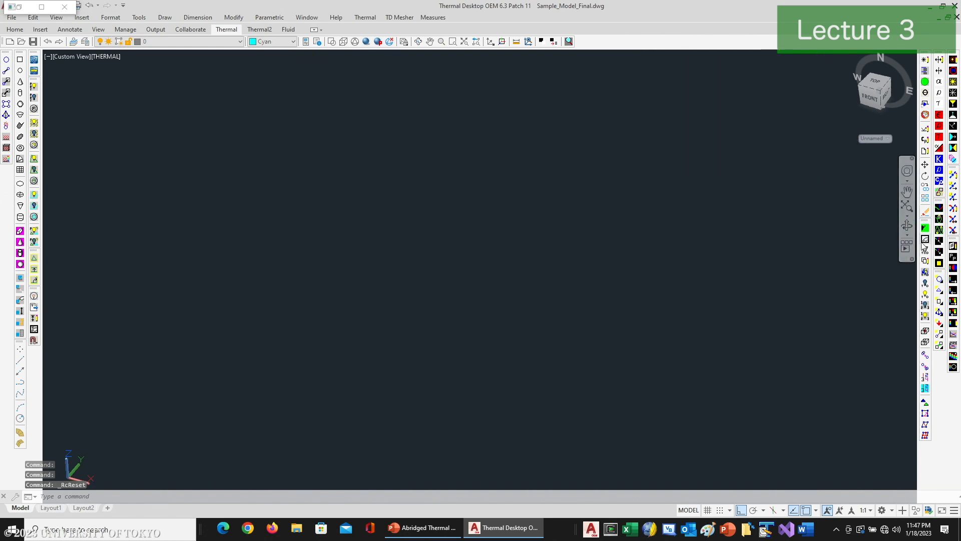
click(940, 301)
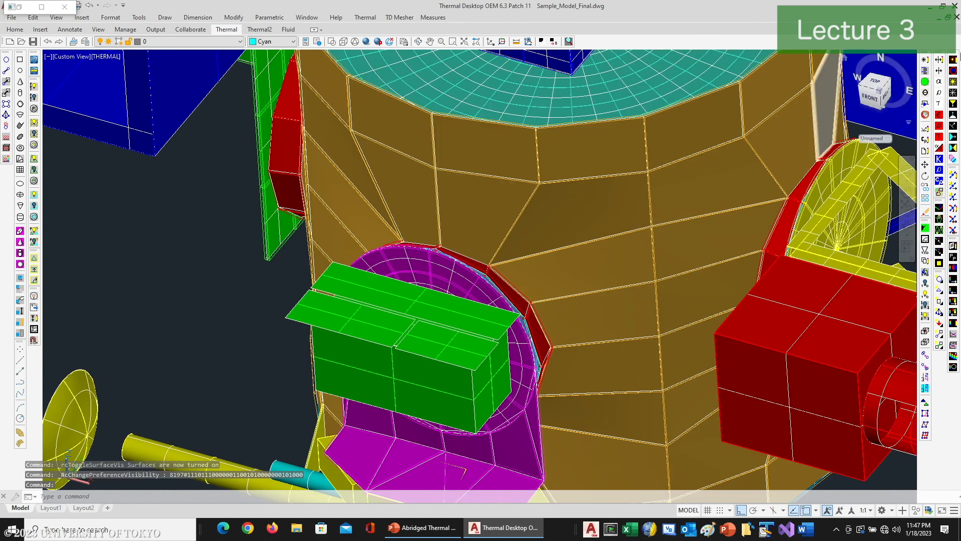
Step: Reopen the Model Browser, list the model by assemblies and trackers, and collapse the objects not in an assembly or tracker
click(925, 70)
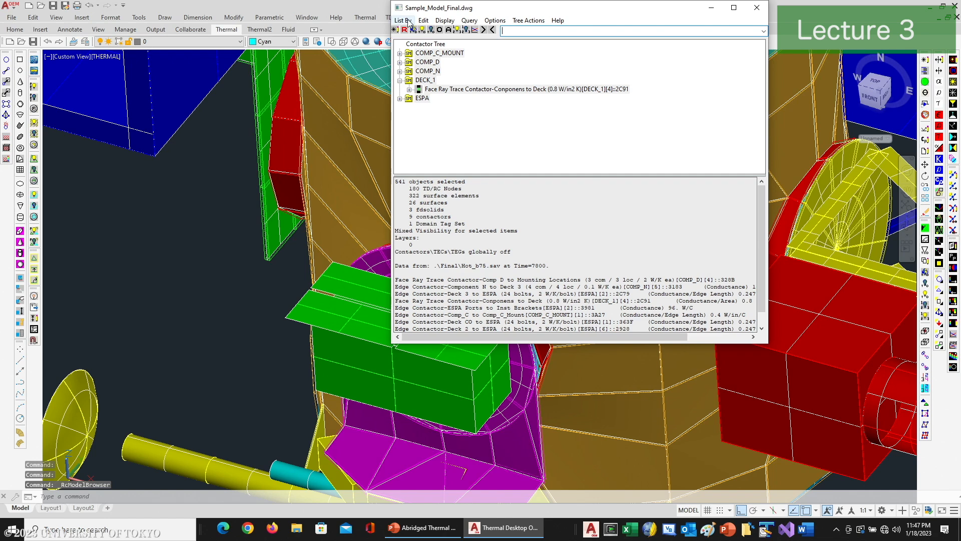
click(403, 21)
click(417, 116)
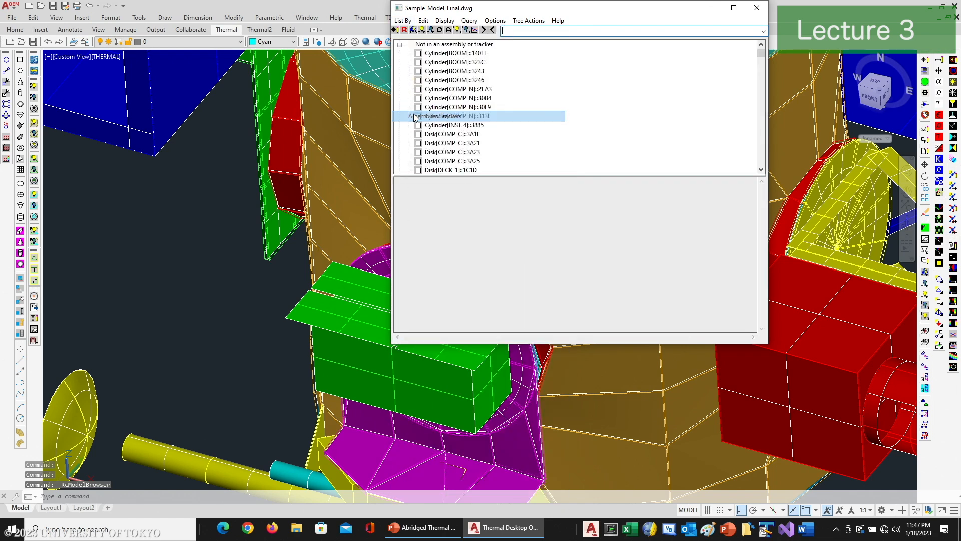
click(400, 44)
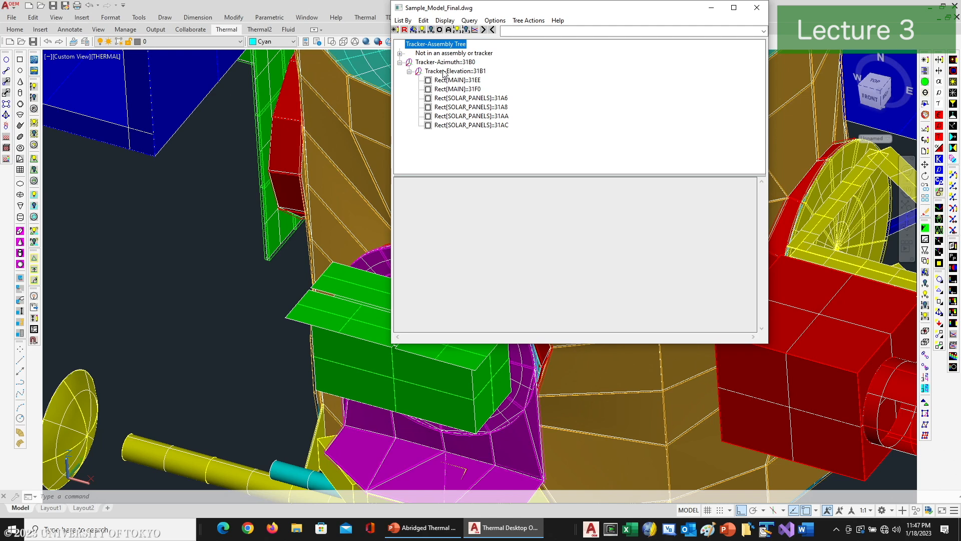
Step: List the model by conductors, inspect the conductors in the BOOM and COMP_C_MOUNT submodels, and collapse both
click(404, 21)
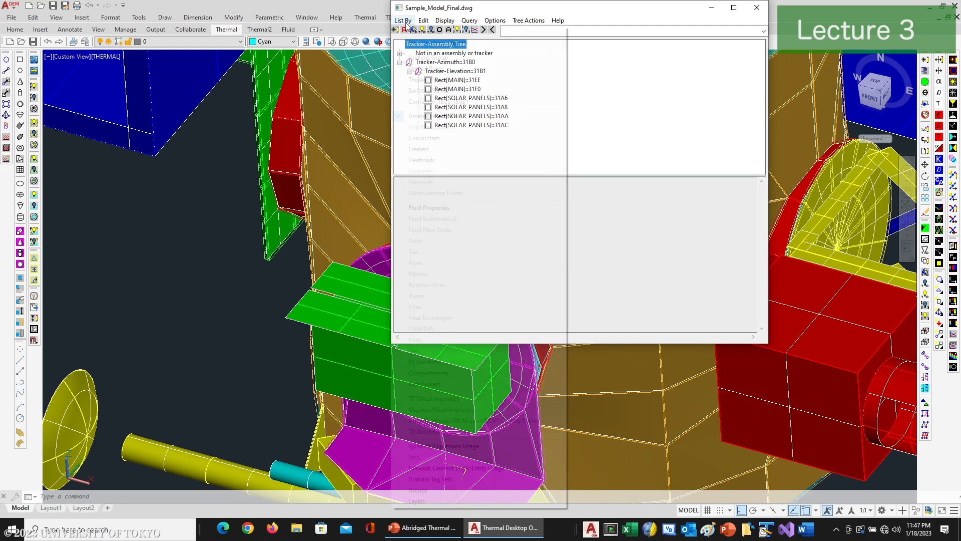
click(416, 138)
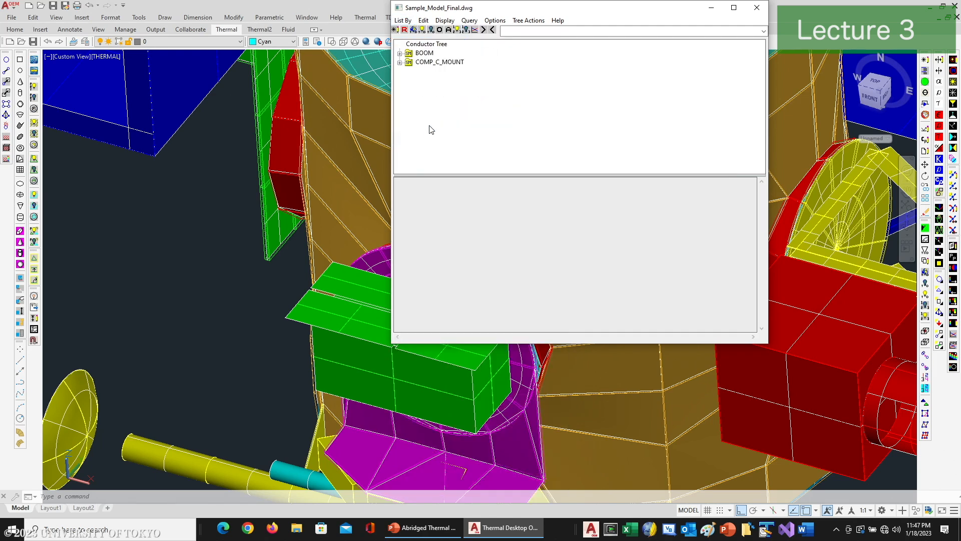
click(400, 54)
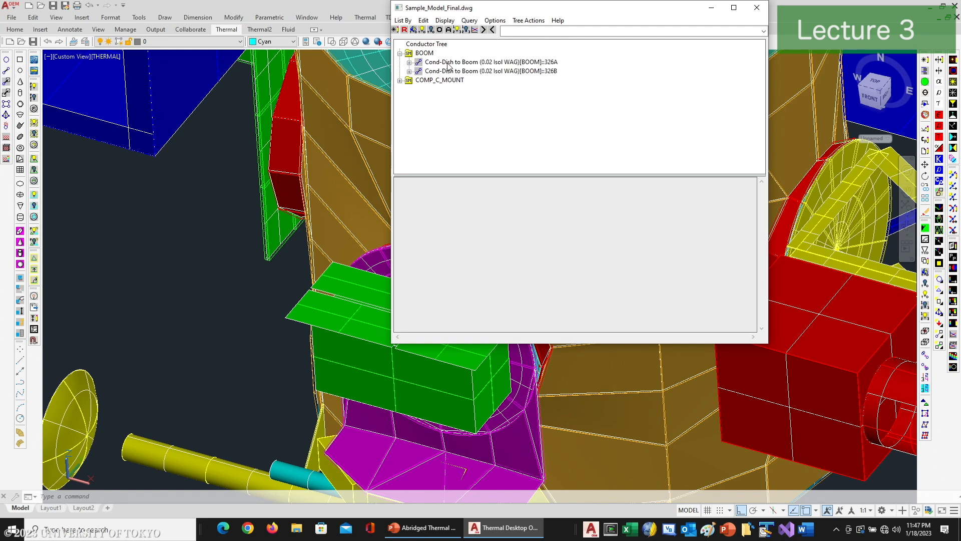
click(400, 80)
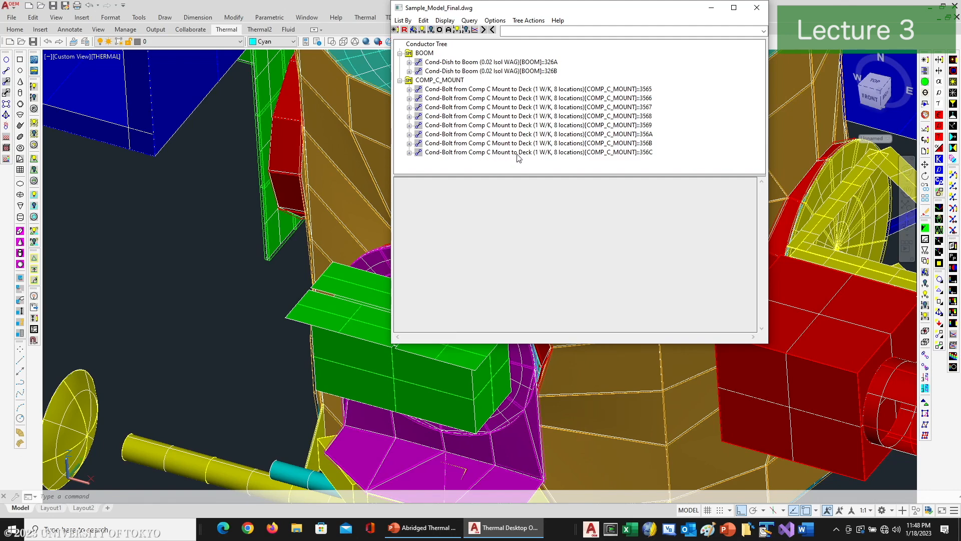
click(400, 81)
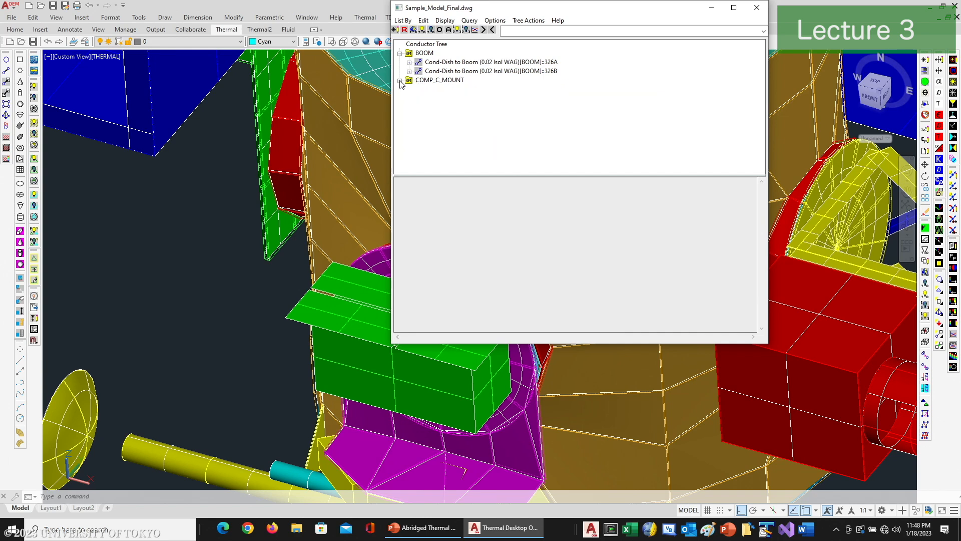
click(400, 53)
Step: List the model by heaters
click(403, 20)
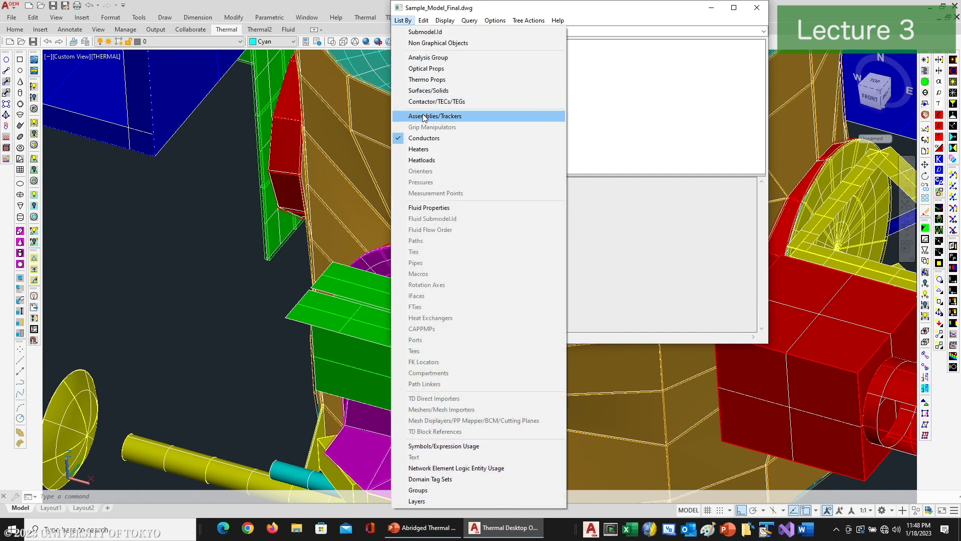
click(421, 149)
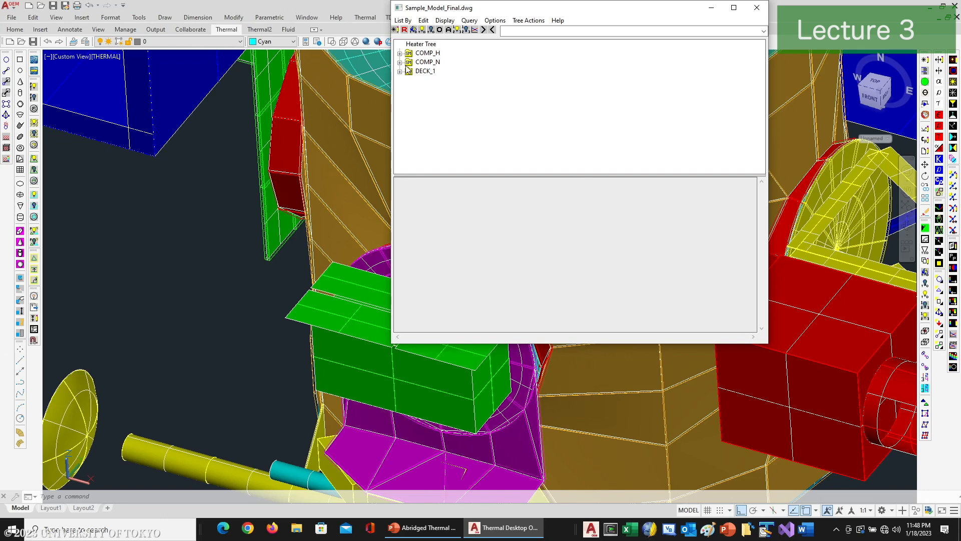
Step: Expand the COMP_H, COMP_N and DECK_1 submodels in the heater tree to show their heaters
click(401, 53)
click(400, 71)
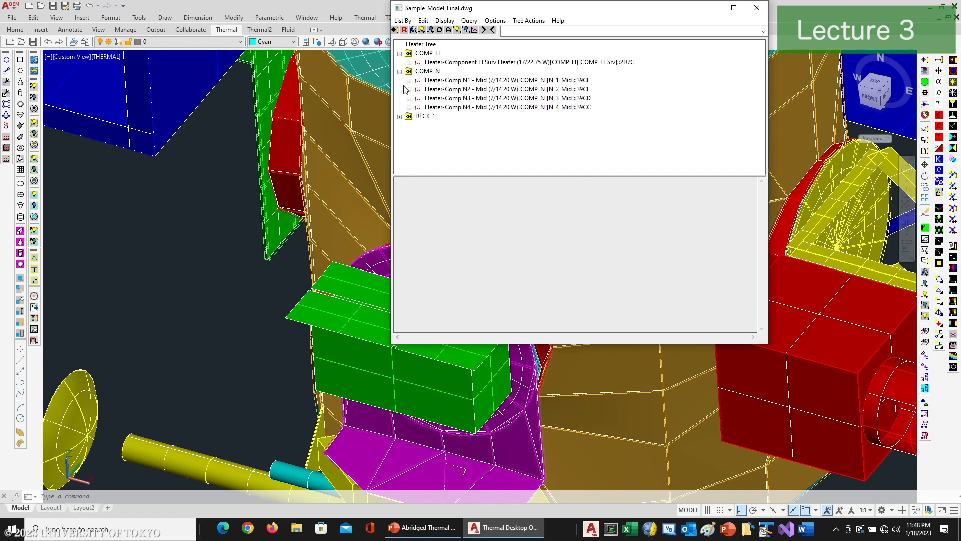
click(400, 117)
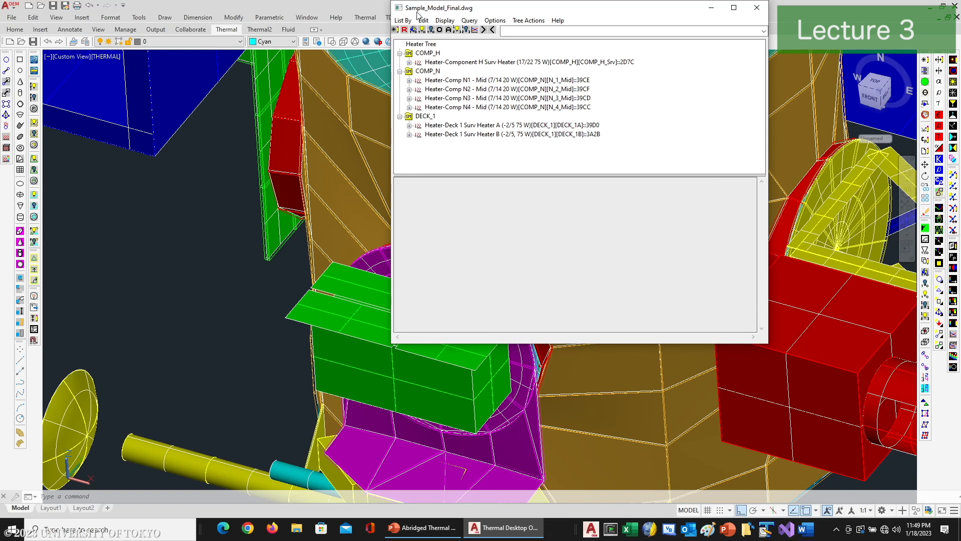
Step: List the model by heat loads and inspect the loads under COMP_A, COMP_B and COMP_D, collapsing each again
click(409, 20)
click(484, 161)
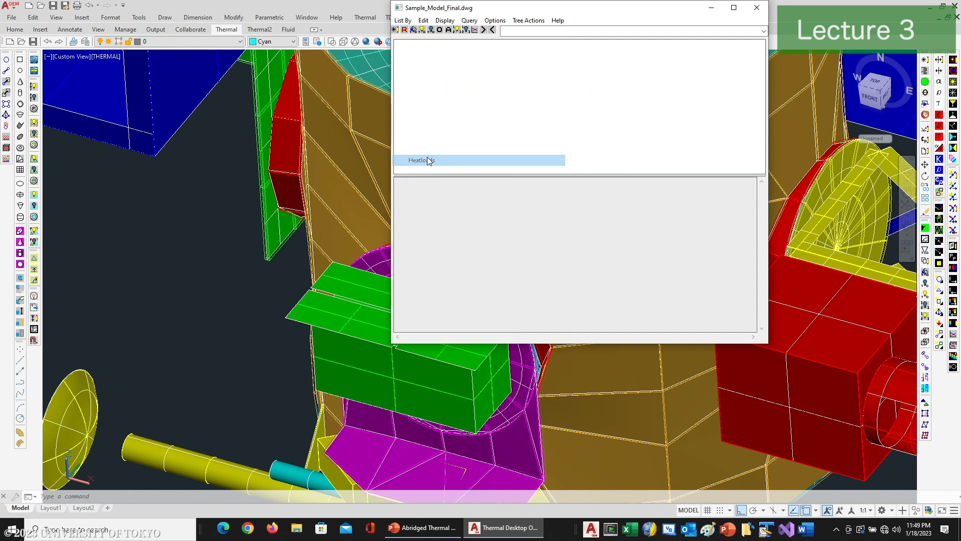
click(400, 53)
click(400, 53)
click(400, 62)
click(400, 62)
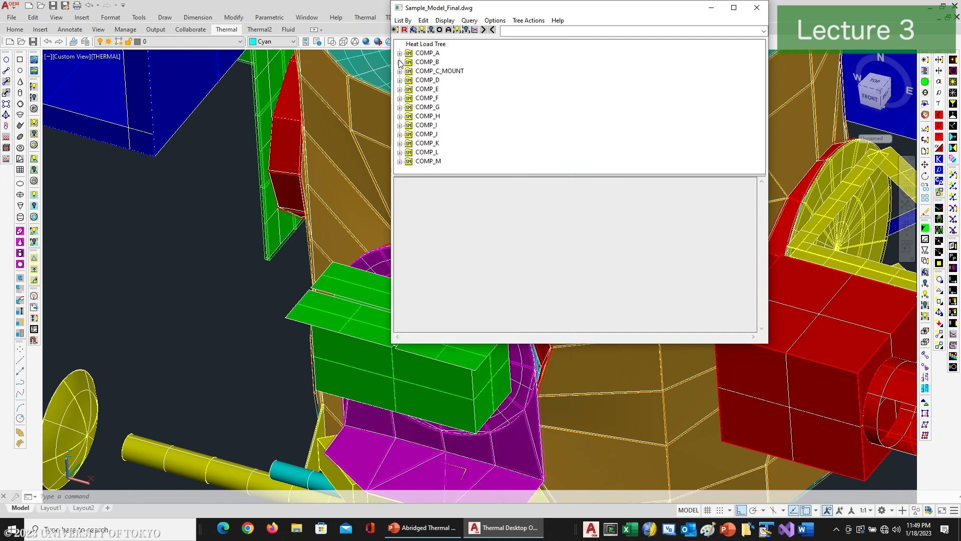
click(400, 81)
click(400, 80)
Step: List the model by symbol and expression usage and inspect where the undefined symbols loopct and nloops are referenced
click(404, 21)
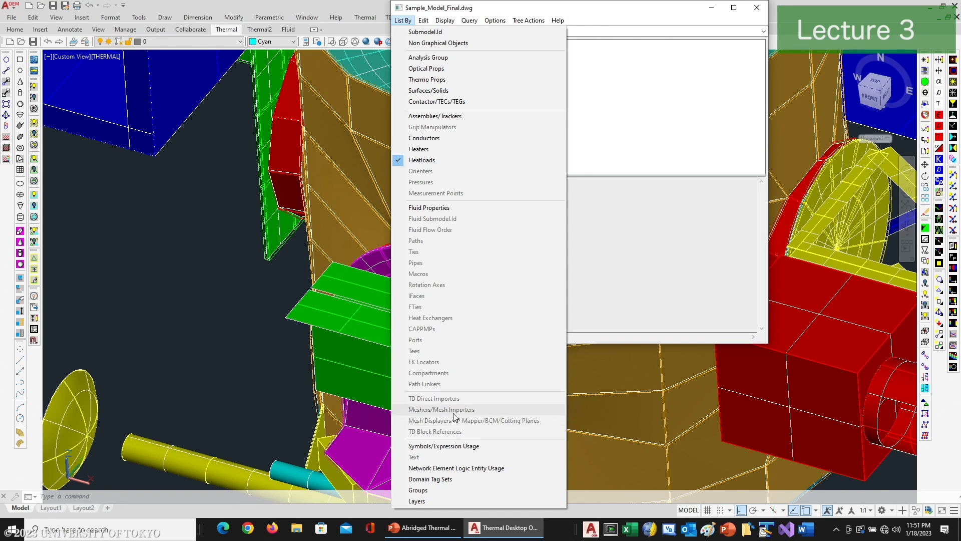
click(442, 446)
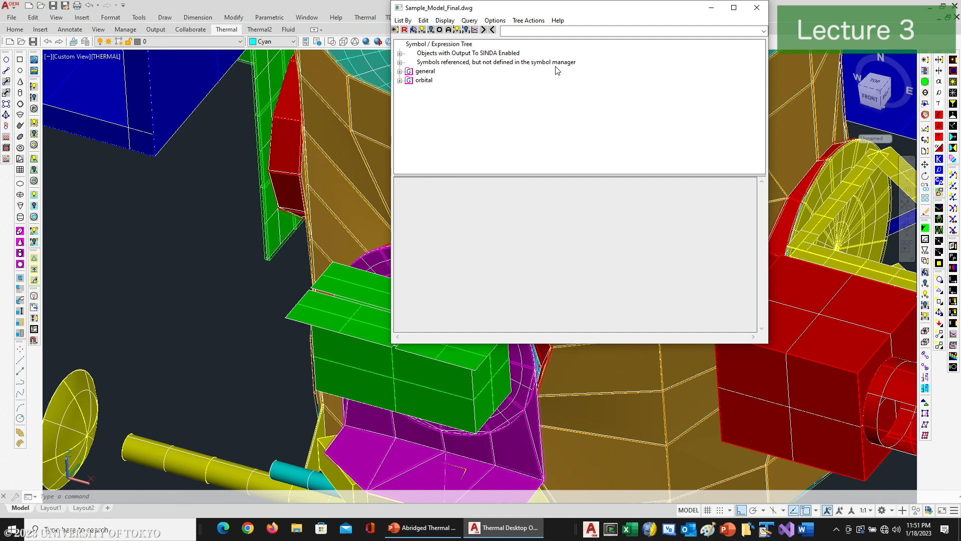
click(400, 62)
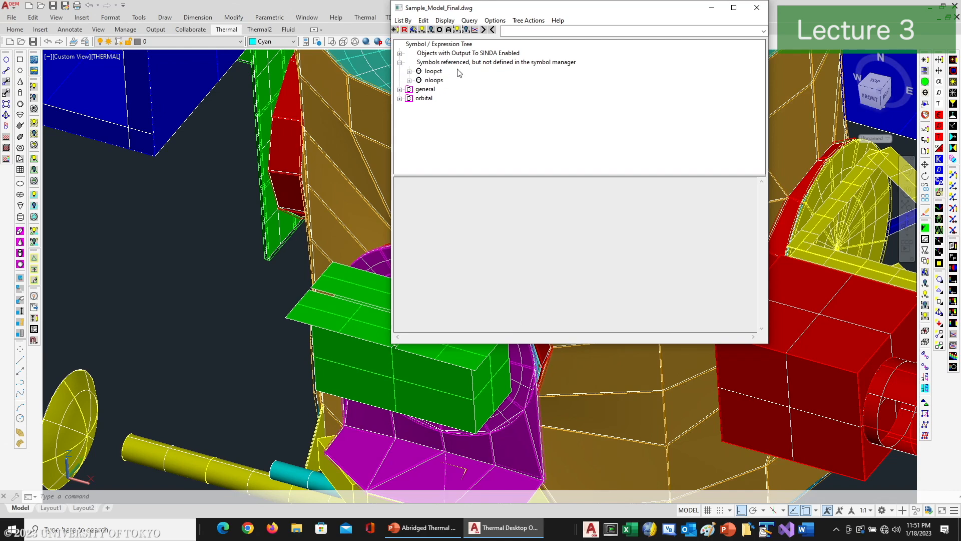
click(409, 72)
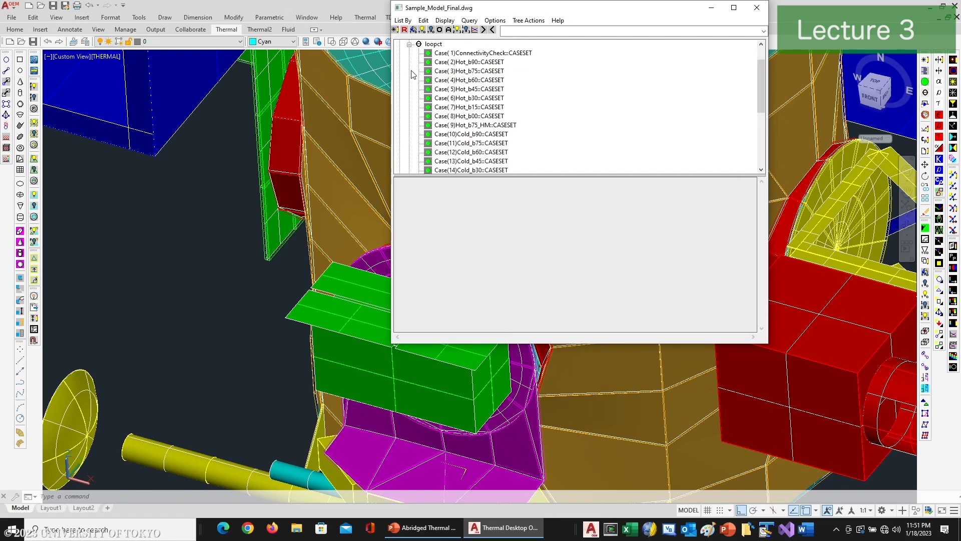
click(409, 45)
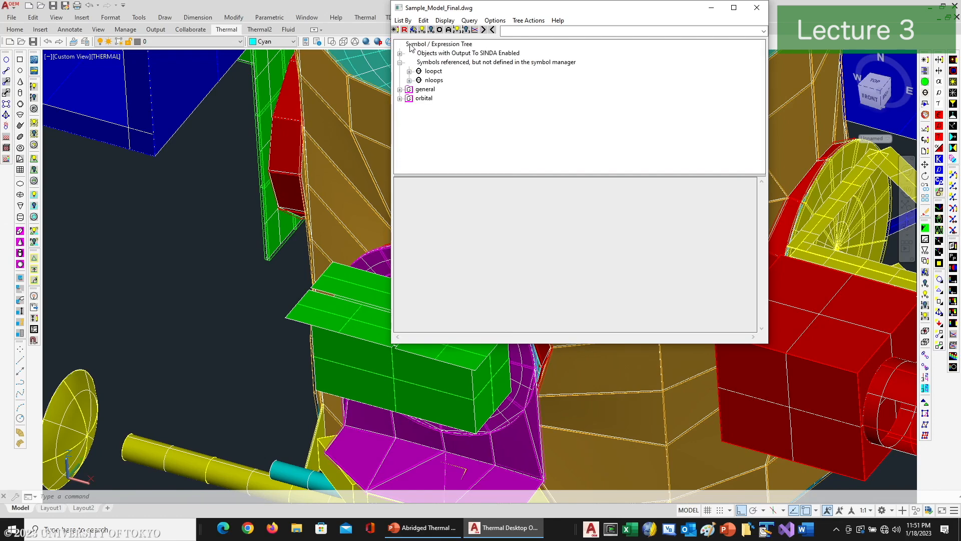
click(410, 81)
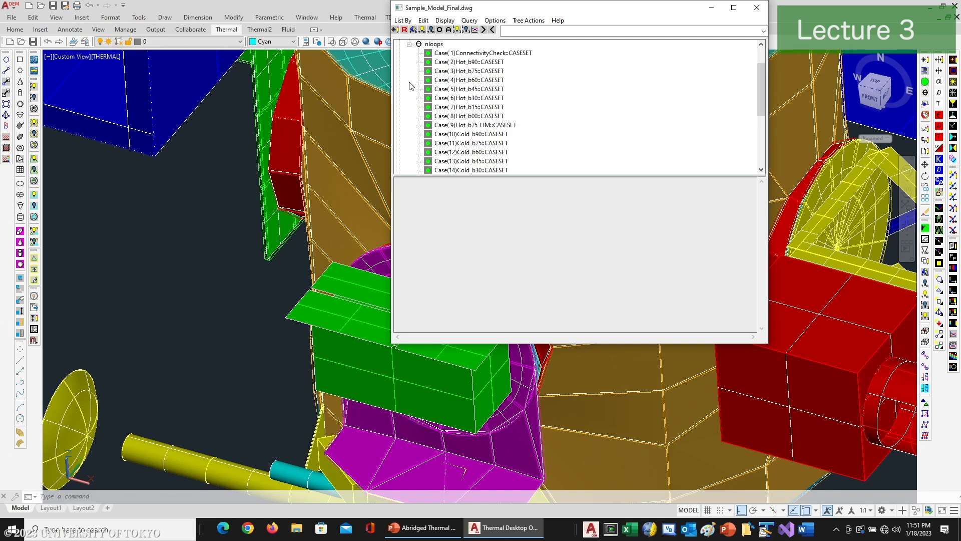
scroll(417, 75, up, 2)
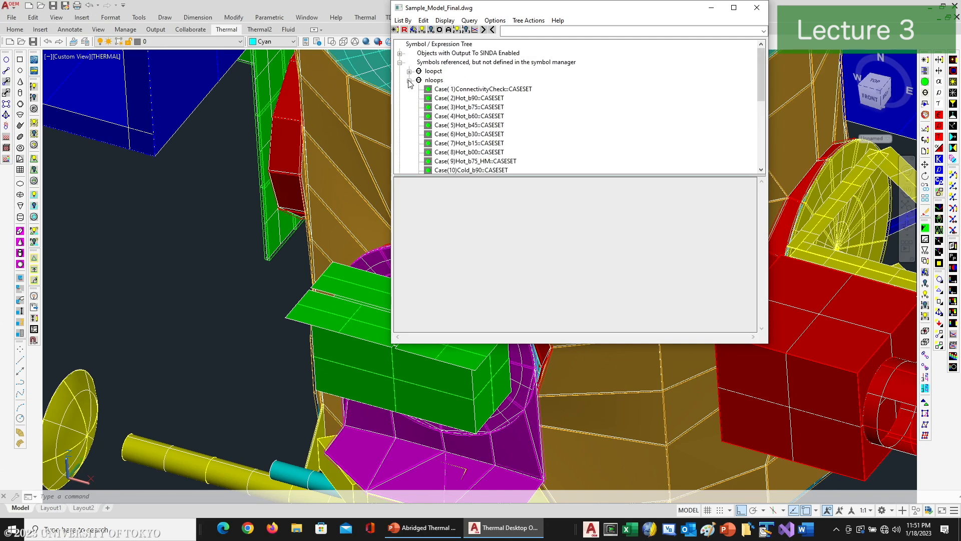
click(409, 81)
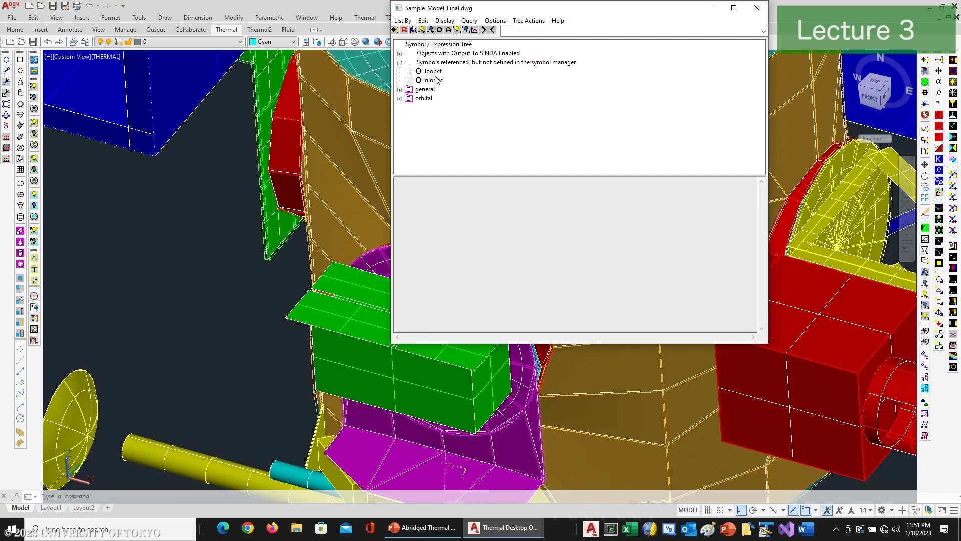
Step: Expand the general symbol group, enlarge the tree area, and inspect the usage of Q_Comp_D, Lock_Array_b90 and Hot_Case
click(401, 89)
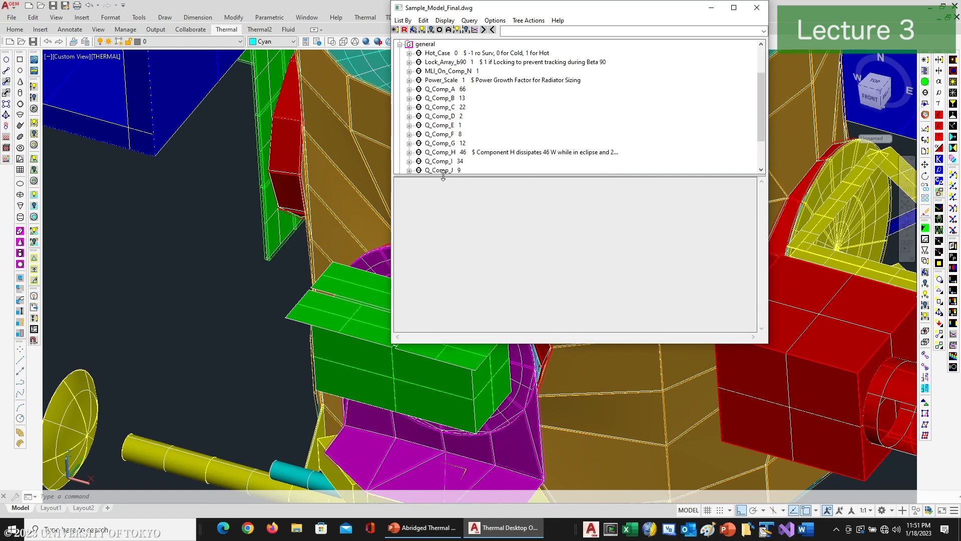
drag(444, 185, 457, 283)
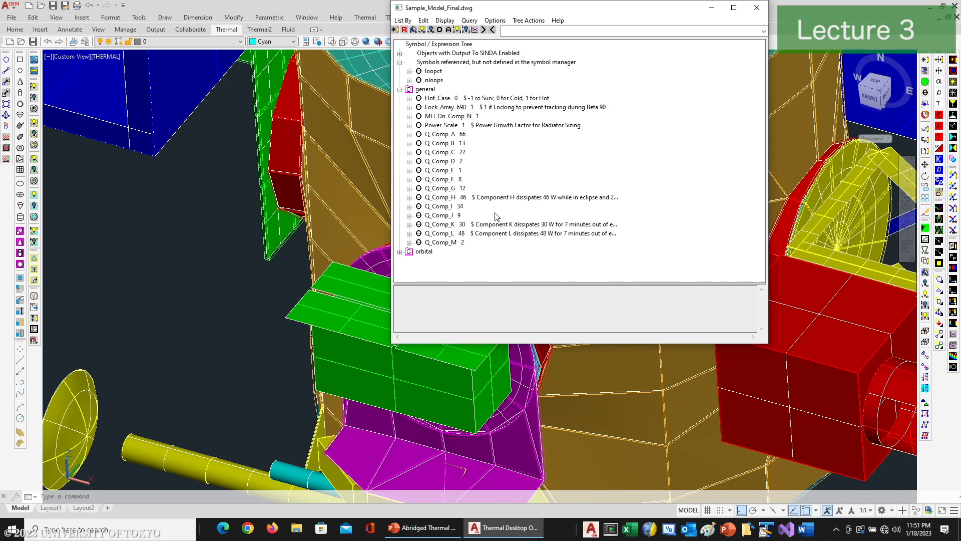
click(409, 161)
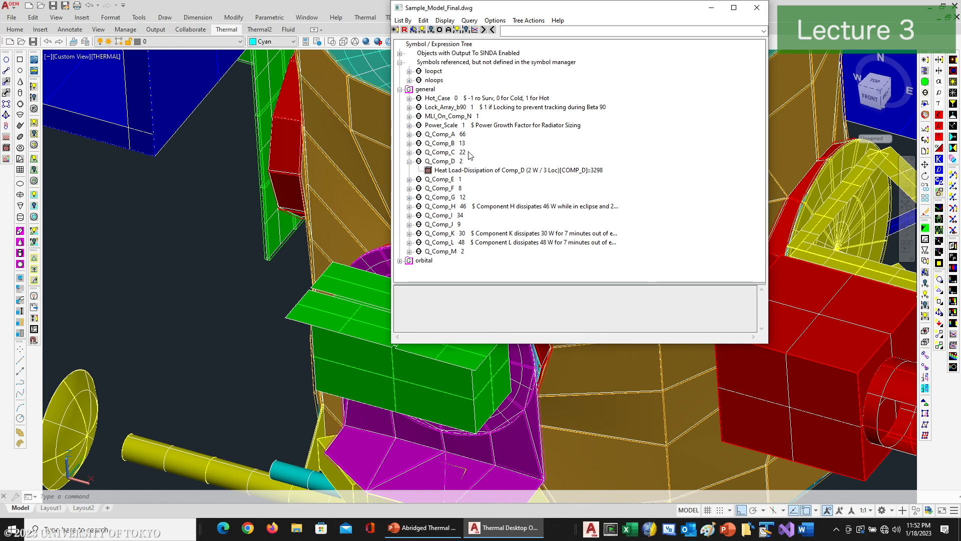
click(409, 108)
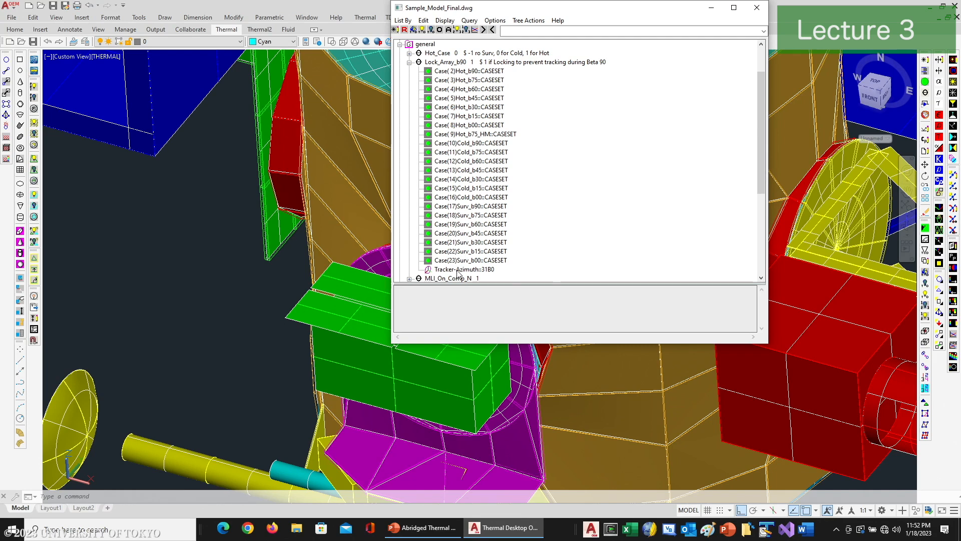
click(409, 62)
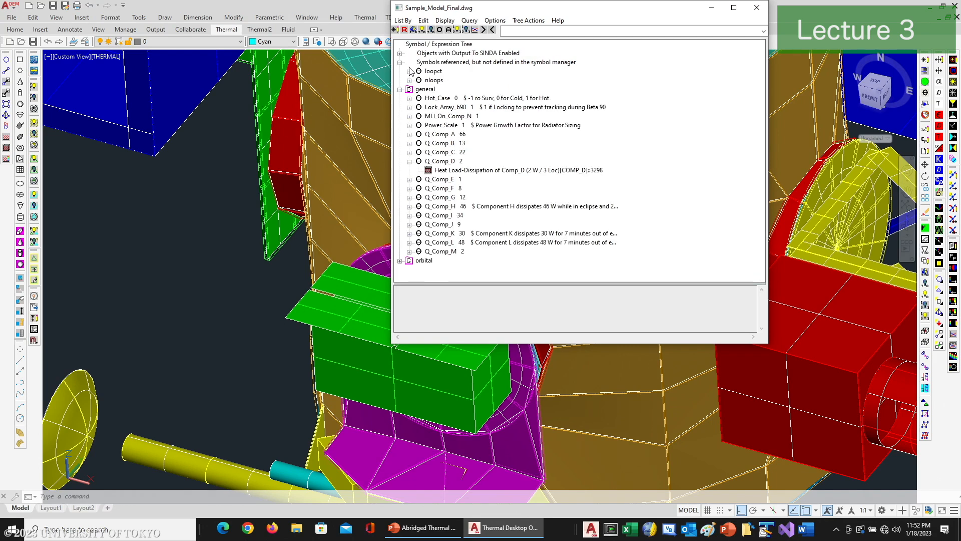
click(409, 98)
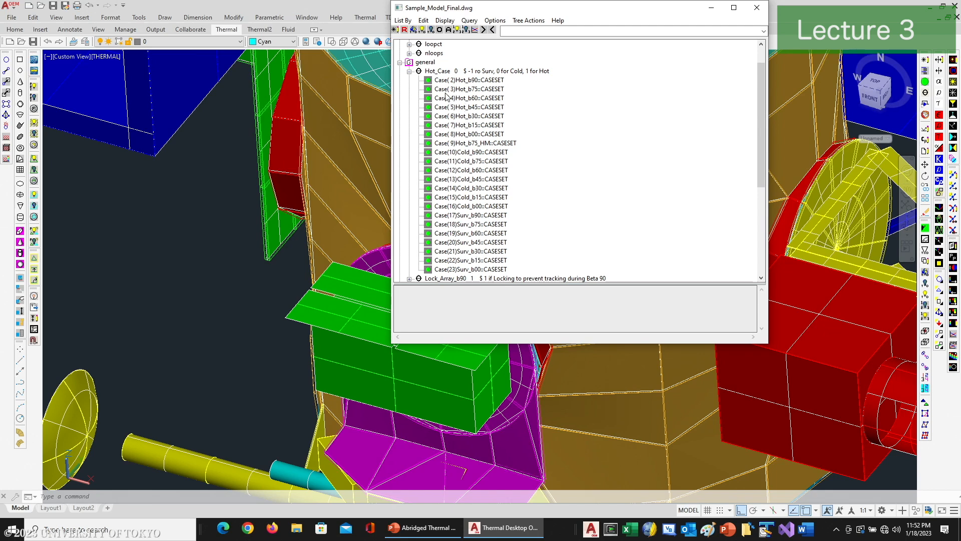
click(410, 72)
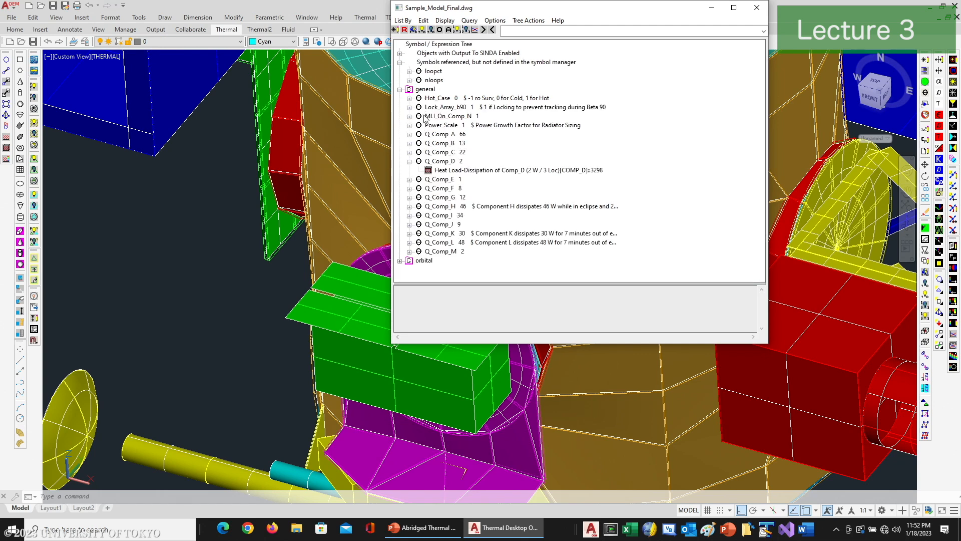
Step: Expand the orbital symbol group and examine which case sets use the hrperiod symbol
click(400, 260)
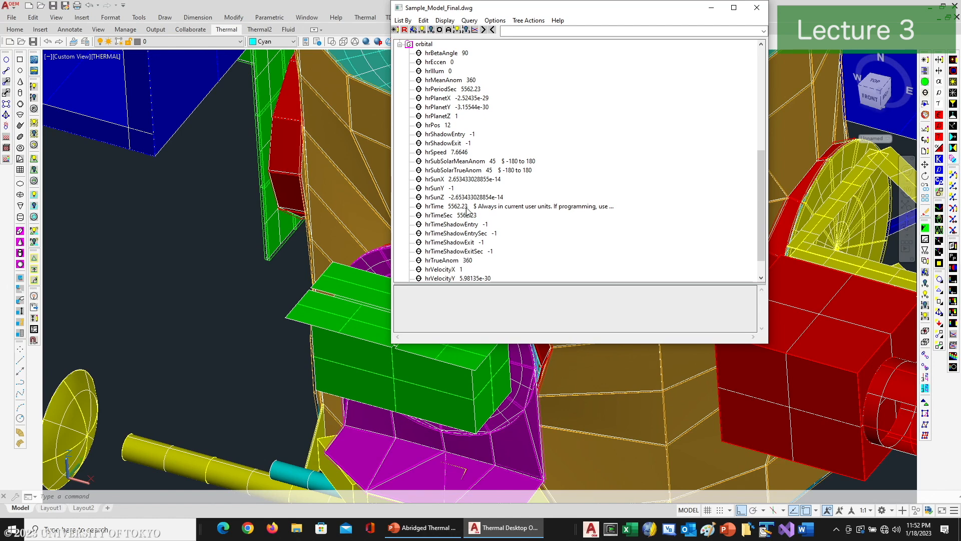
scroll(465, 226, down, 1)
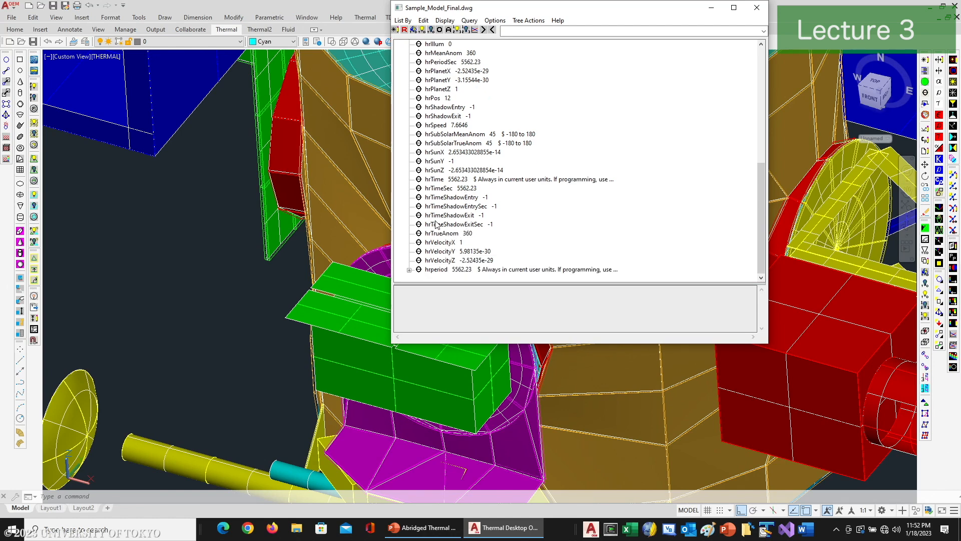
click(409, 270)
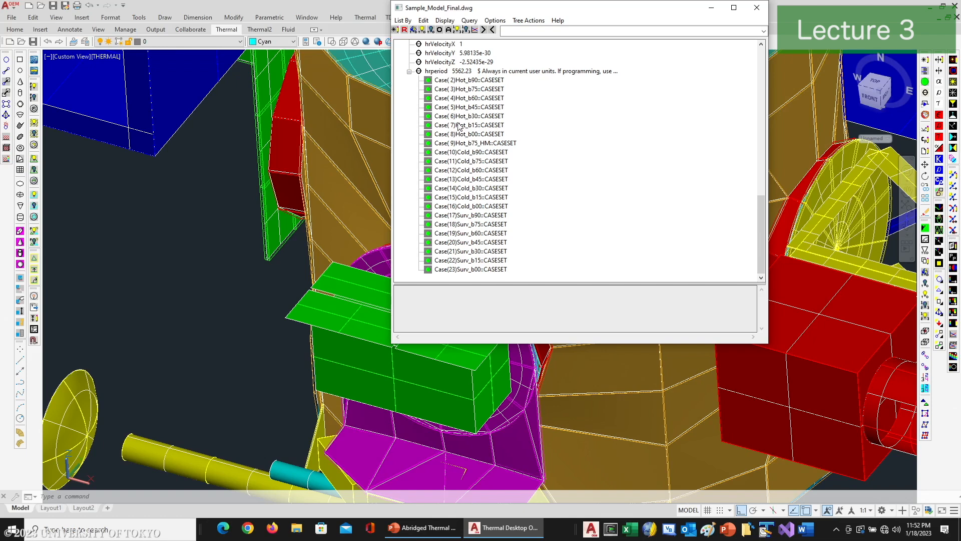
scroll(458, 133, up, 2)
click(409, 125)
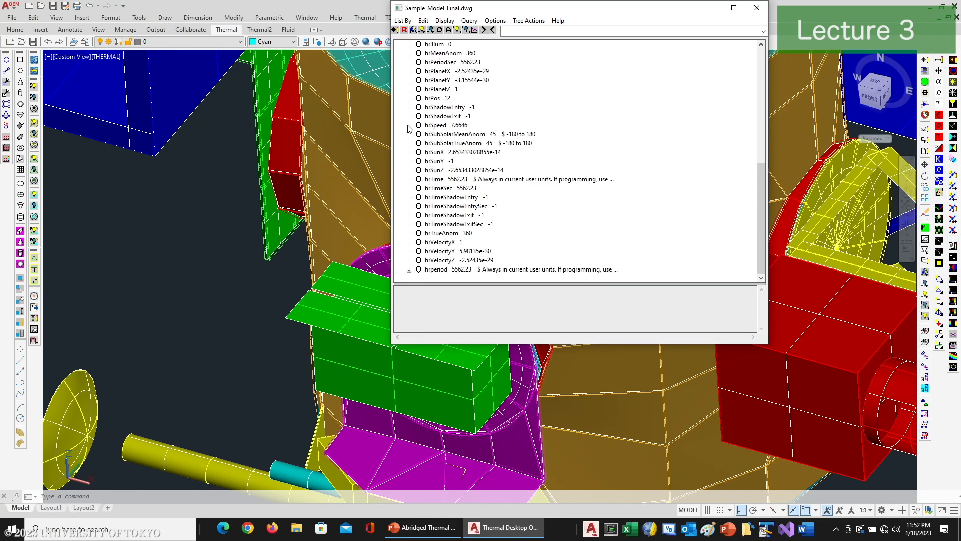
scroll(468, 176, up, 6)
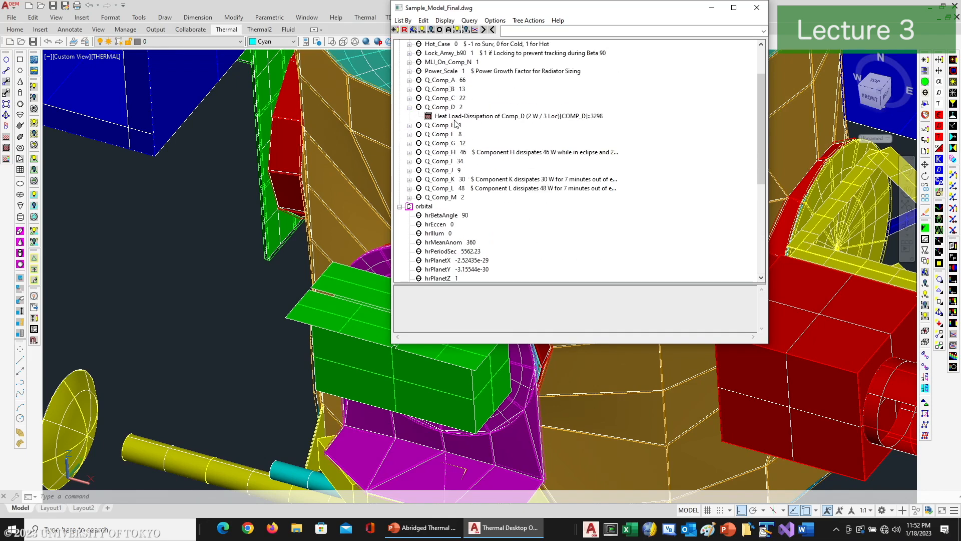
scroll(456, 147, up, 2)
scroll(455, 147, up, 1)
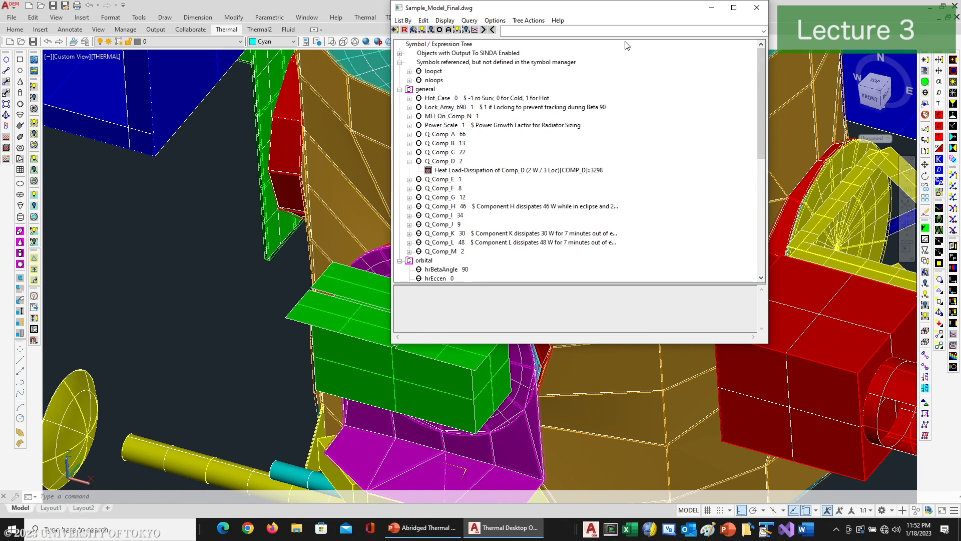
Step: Close the Model Browser and open the Symbol Manager
click(754, 7)
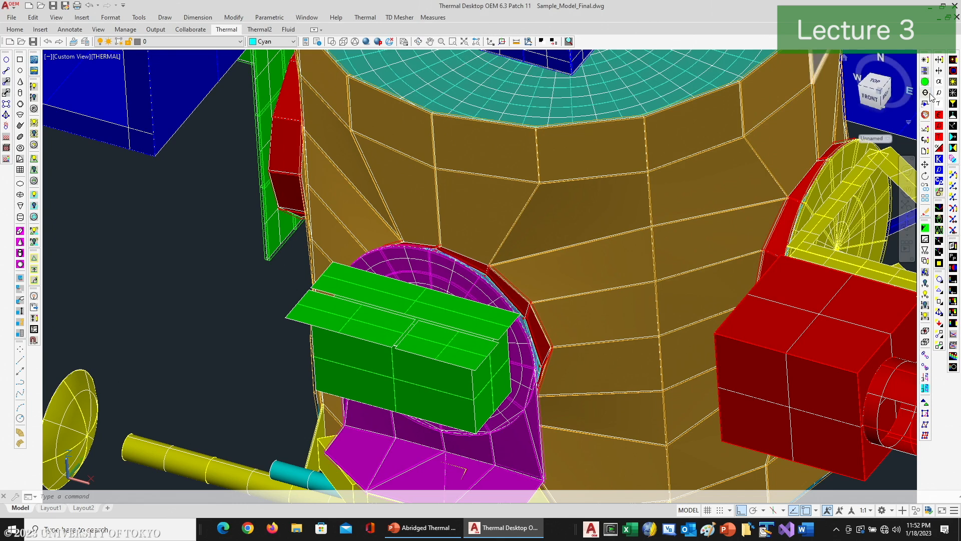
click(926, 94)
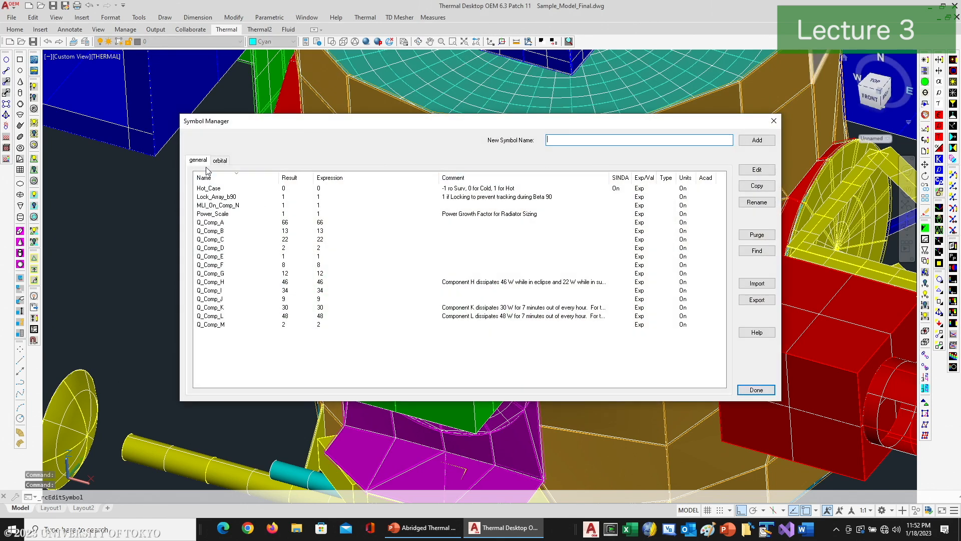
click(216, 224)
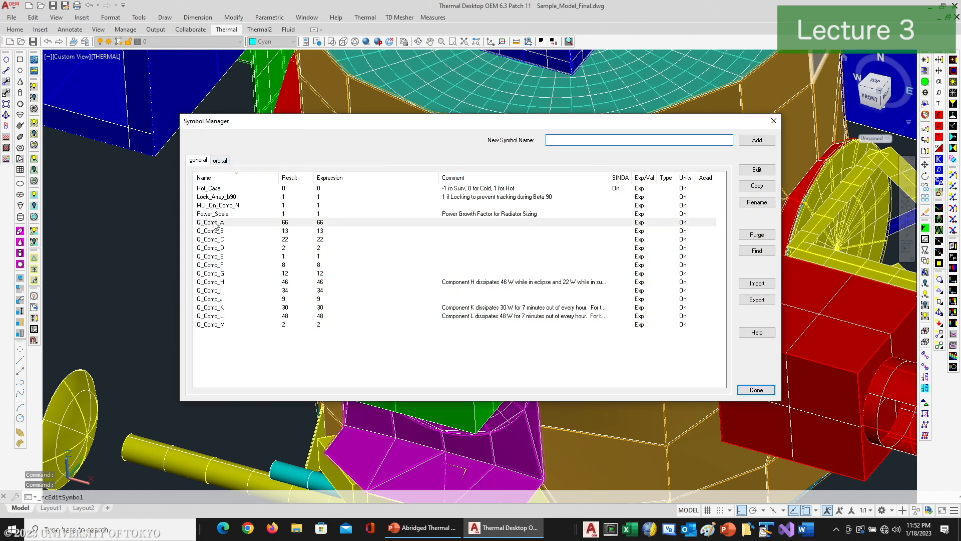
shift+click(216, 325)
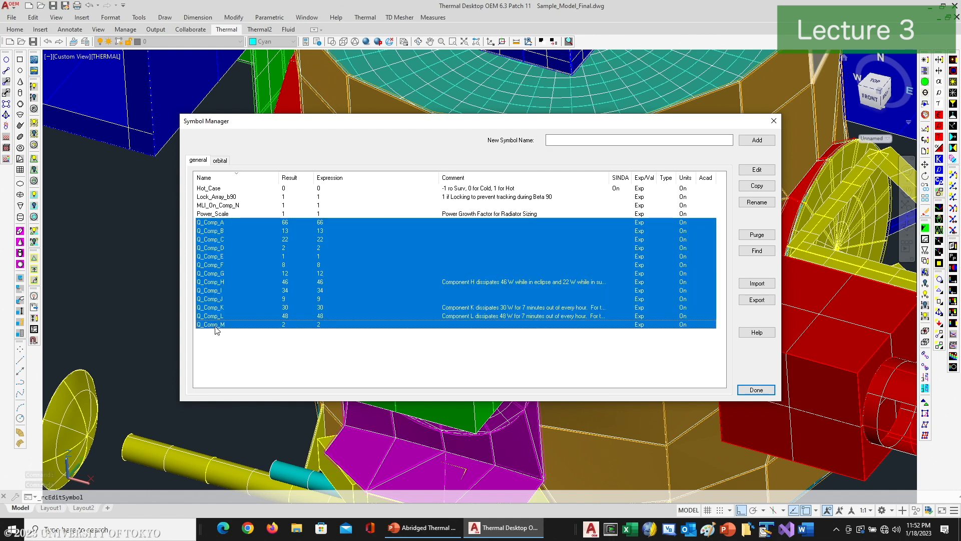
right_click(217, 328)
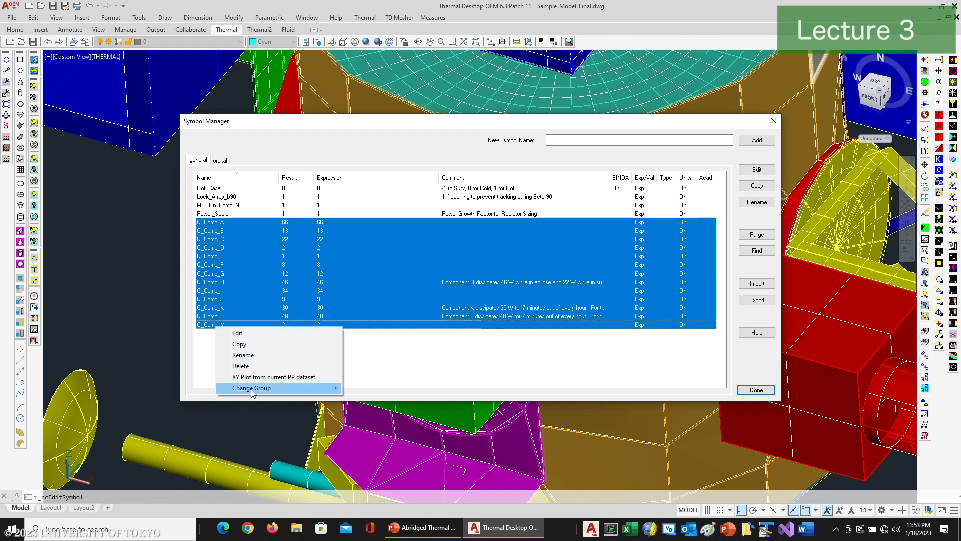
mouse_move(251, 389)
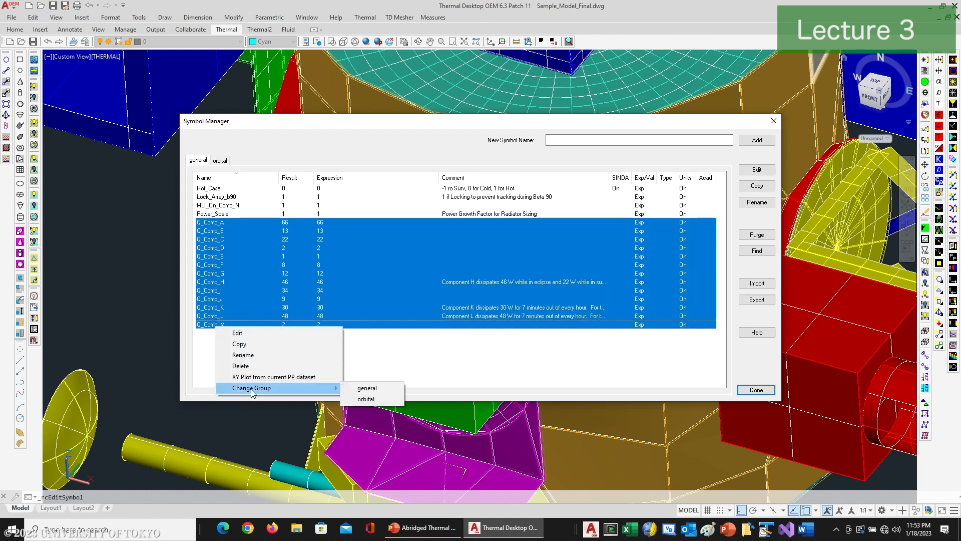
Step: Add a new symbol group in the Symbol Manager and rename it Dissipations
right_click(222, 160)
click(260, 166)
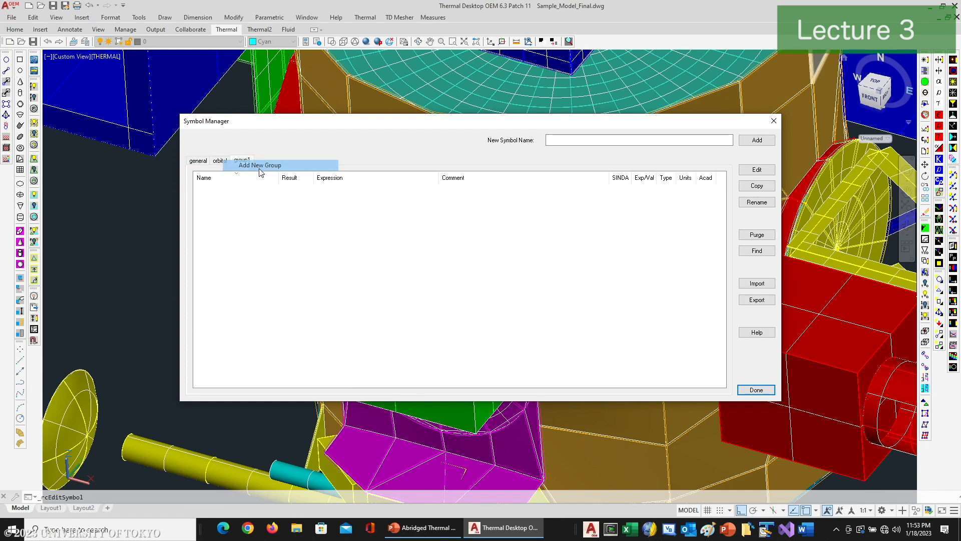
right_click(239, 161)
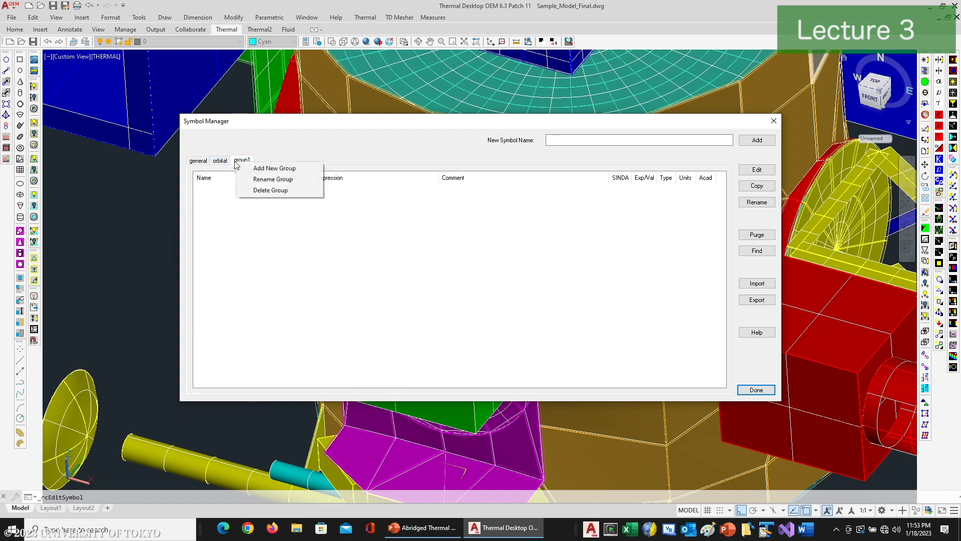
click(273, 179)
text(Dissipations)
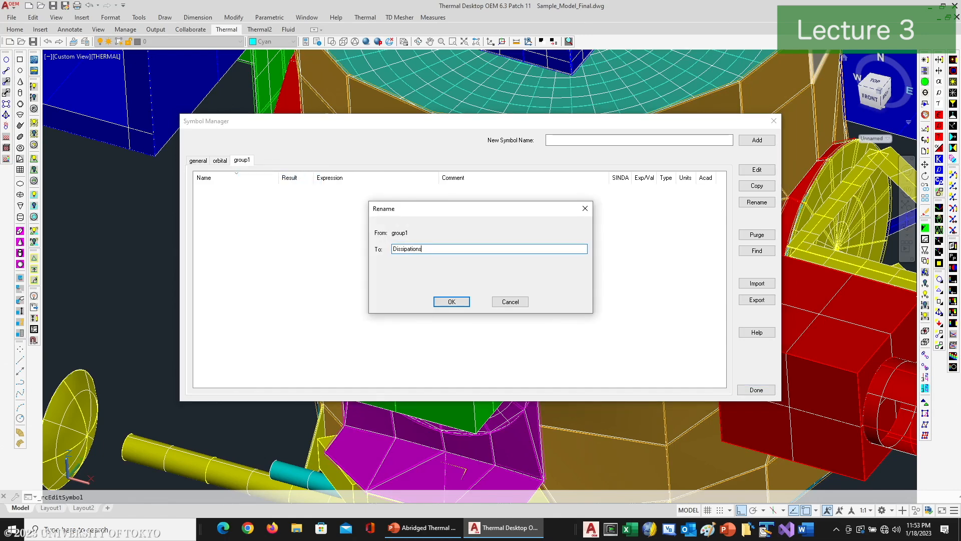
click(441, 301)
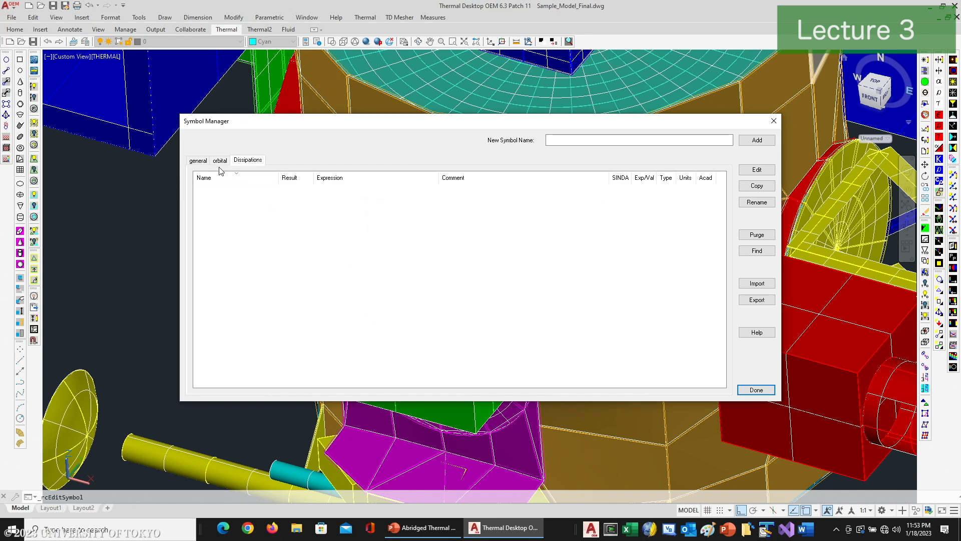
Step: Move symbols Q_Comp_A through Q_Comp_M from the general group to the Dissipations group, check that group, and close the Symbol Manager
click(197, 161)
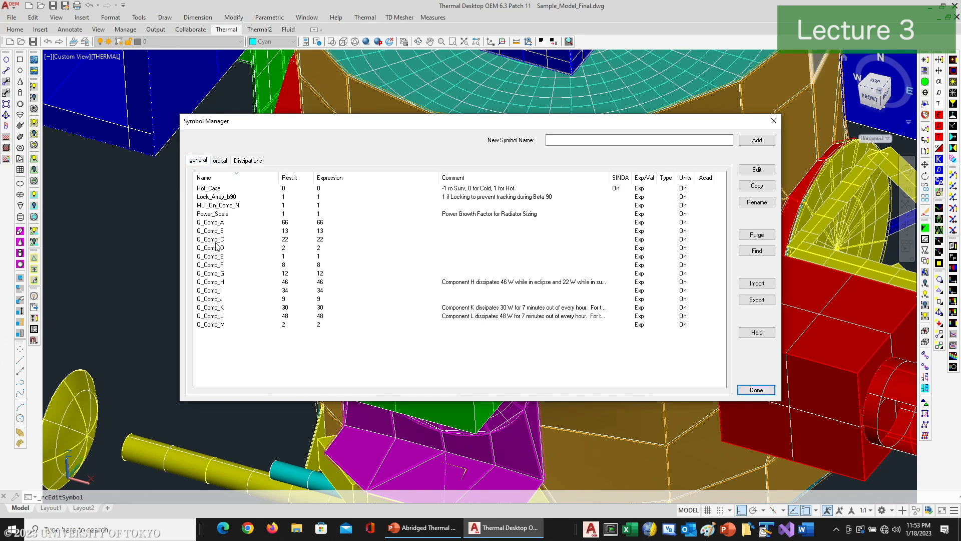
click(215, 325)
shift+click(208, 223)
right_click(212, 229)
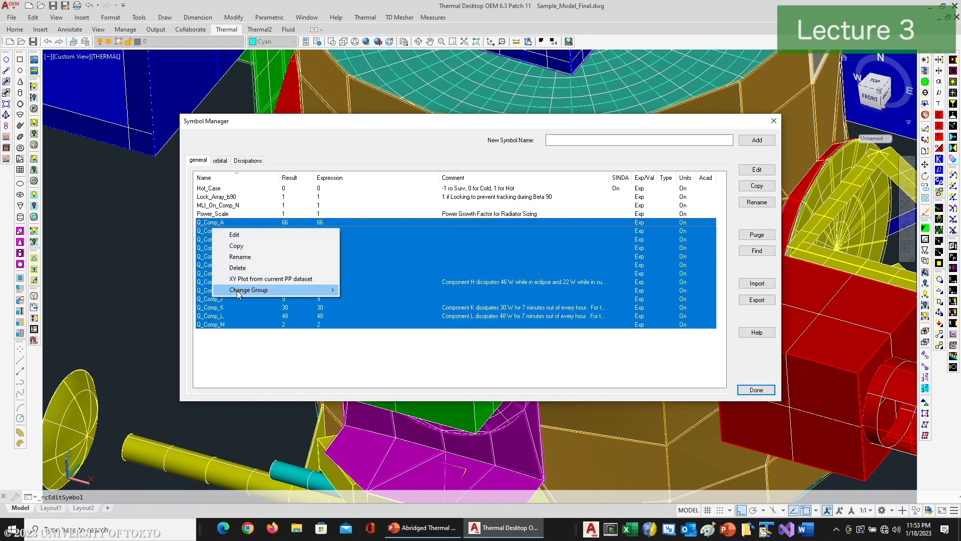
mouse_move(238, 291)
click(360, 289)
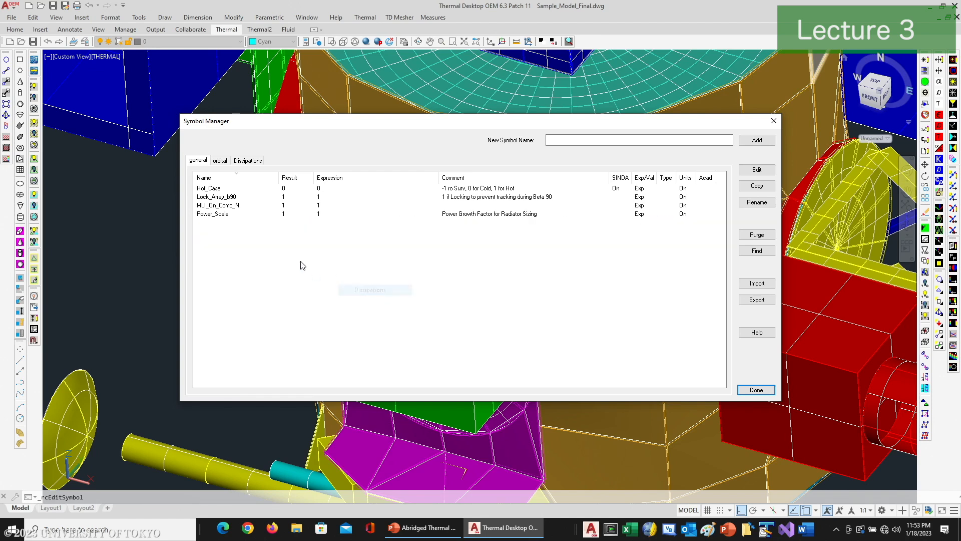
click(248, 161)
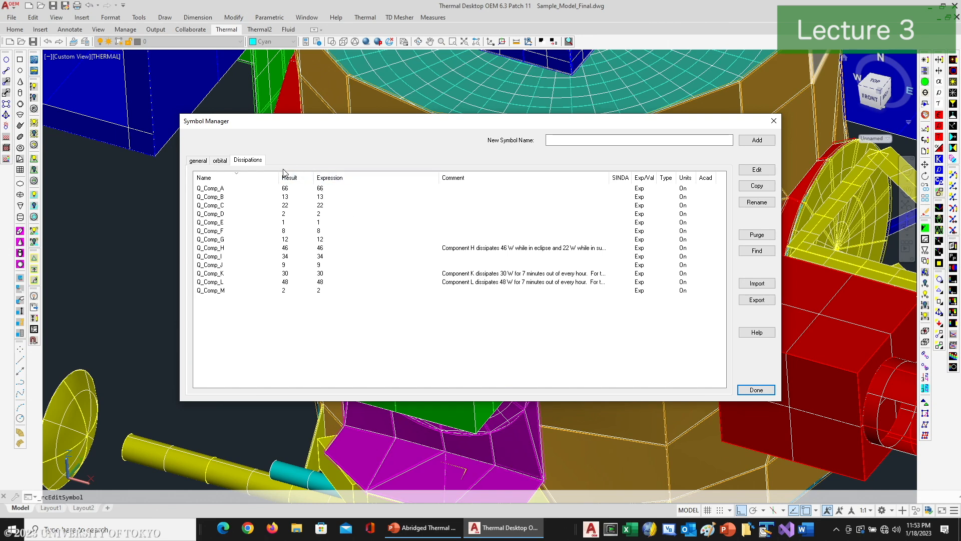
click(754, 390)
Step: Reopen the Model Browser, expand the Dissipations symbol group to inspect its symbols, and close the browser
click(926, 73)
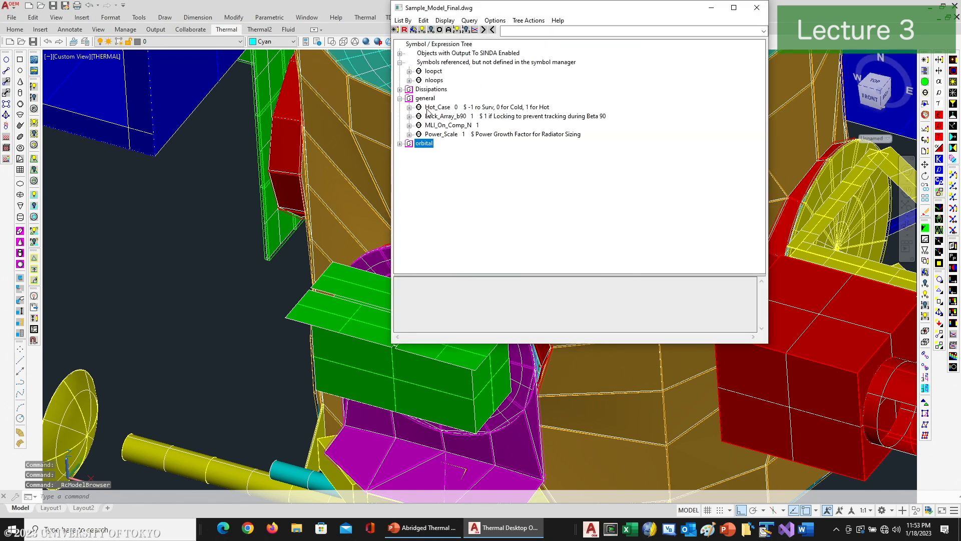
click(400, 90)
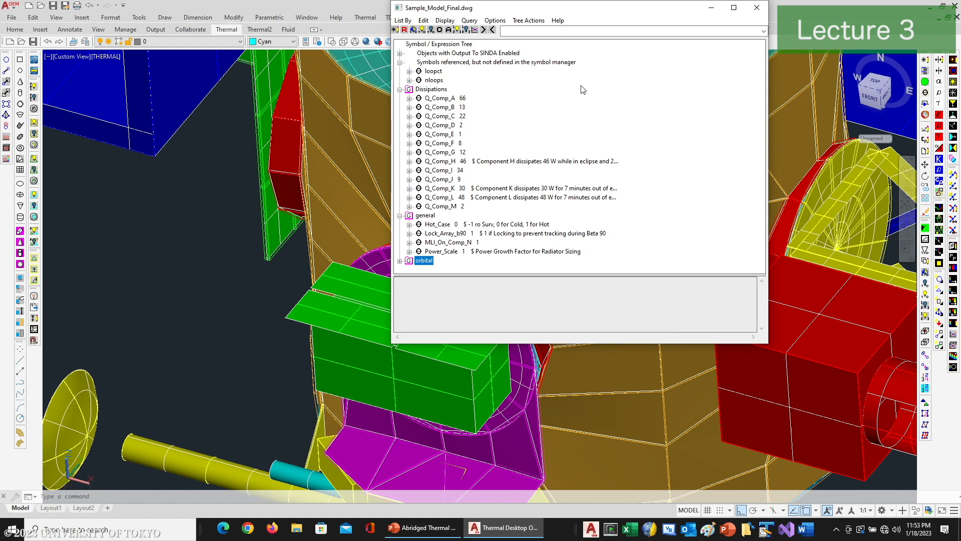
click(758, 8)
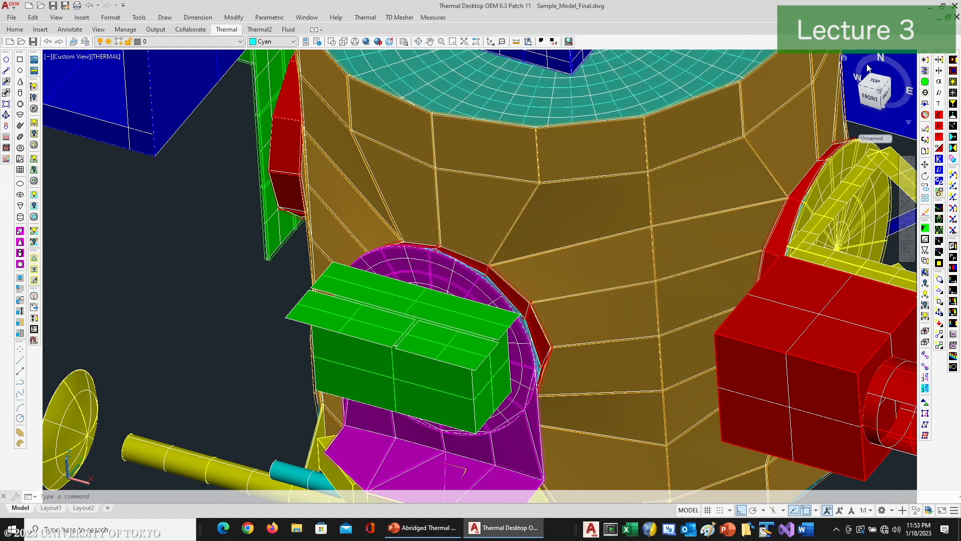
Step: Open the Hot_b75 case set from the Case Set Manager and look through its global symbol list and overrides
click(925, 81)
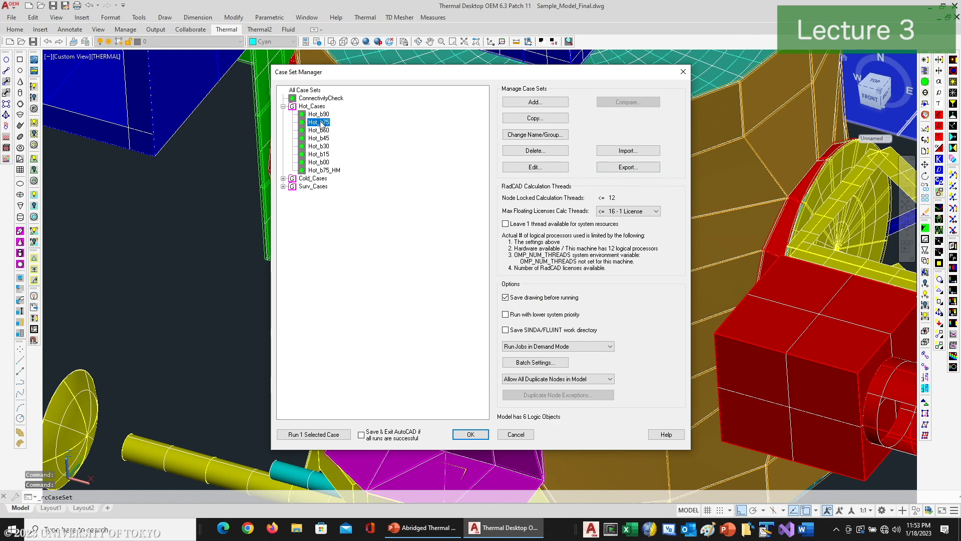
double_click(322, 123)
click(509, 125)
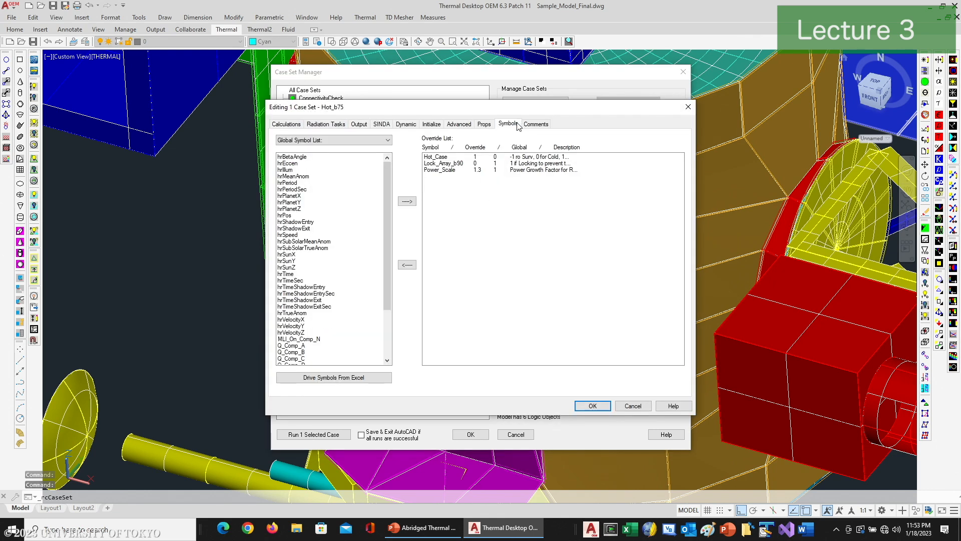
scroll(383, 217, down, 2)
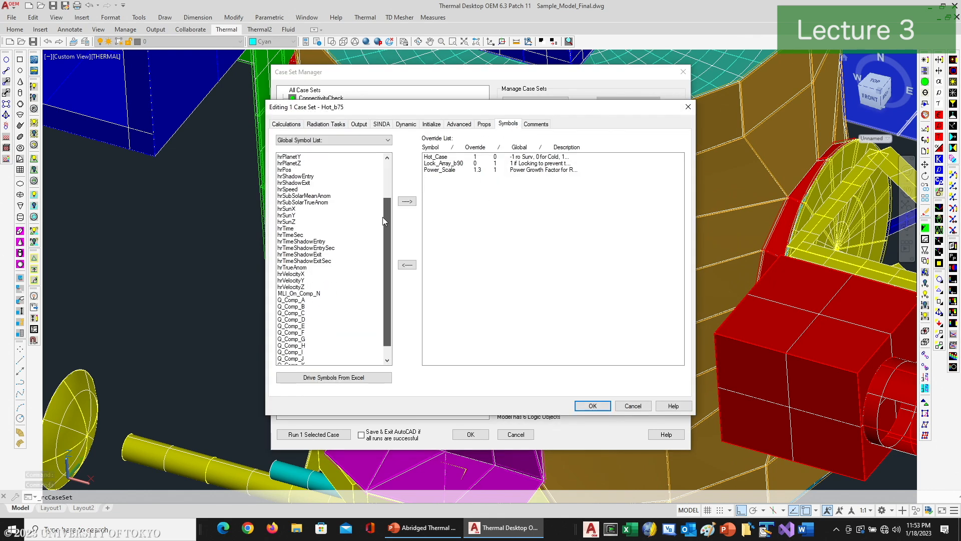
scroll(382, 197, up, 2)
Step: Filter the Hot_b75 symbol list by the Dissipations and general groups, finish on Dissipations, and accept the case set dialog
click(387, 140)
click(307, 156)
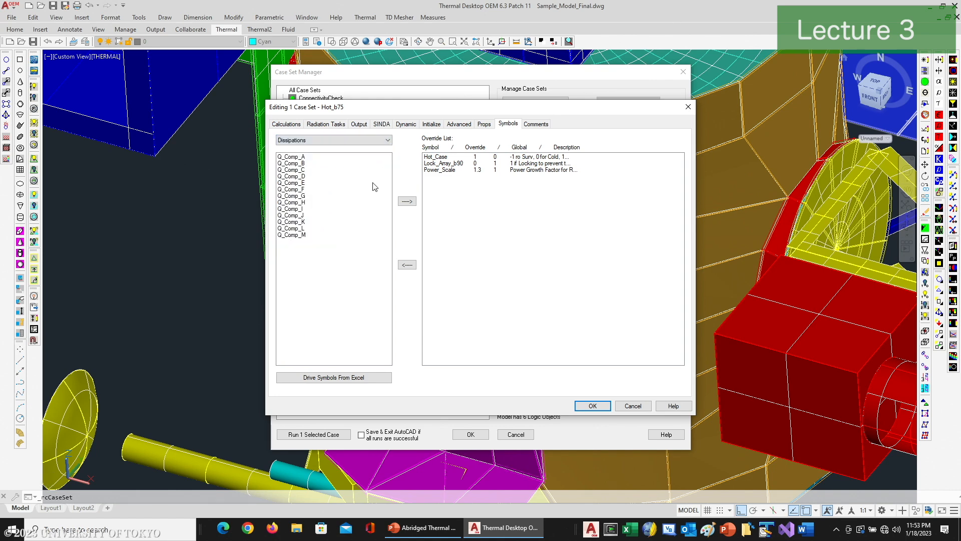
click(388, 142)
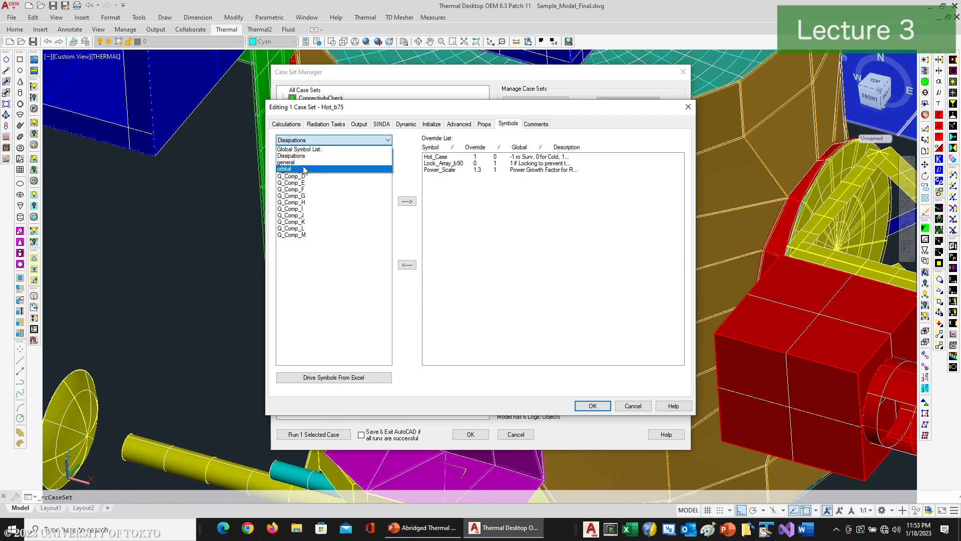
click(289, 162)
click(388, 141)
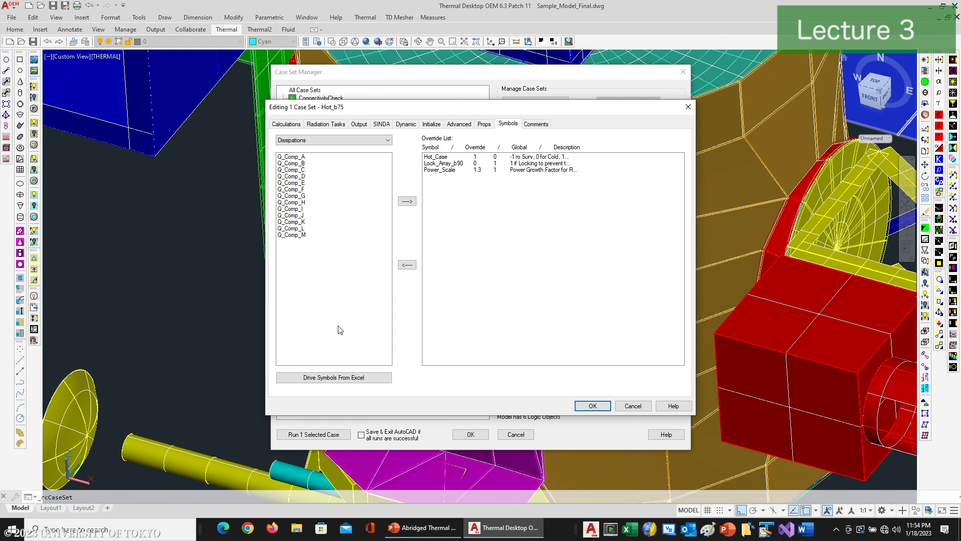
click(595, 408)
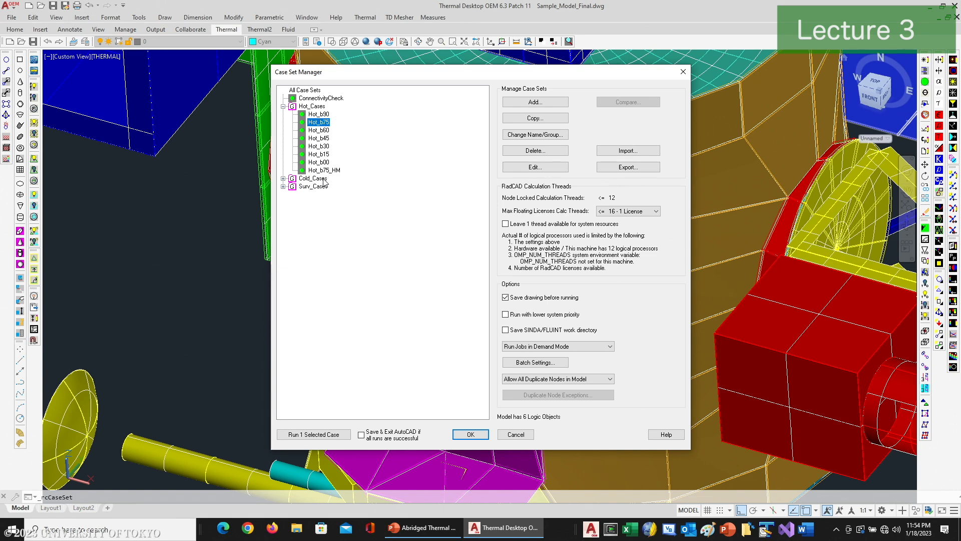
Step: Expand the Surv_Cases group and view the name and group settings of Surv_b90 without changing them
click(311, 207)
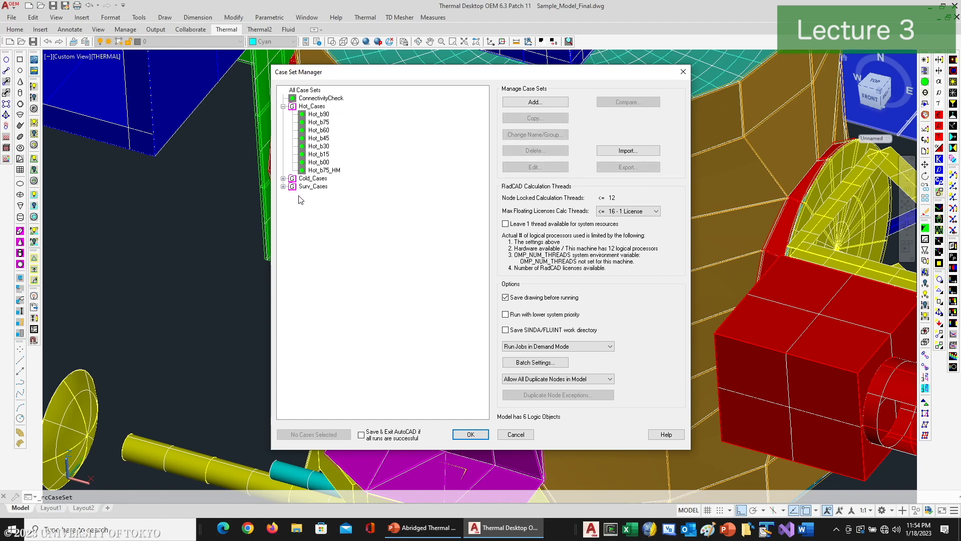
click(283, 186)
click(320, 195)
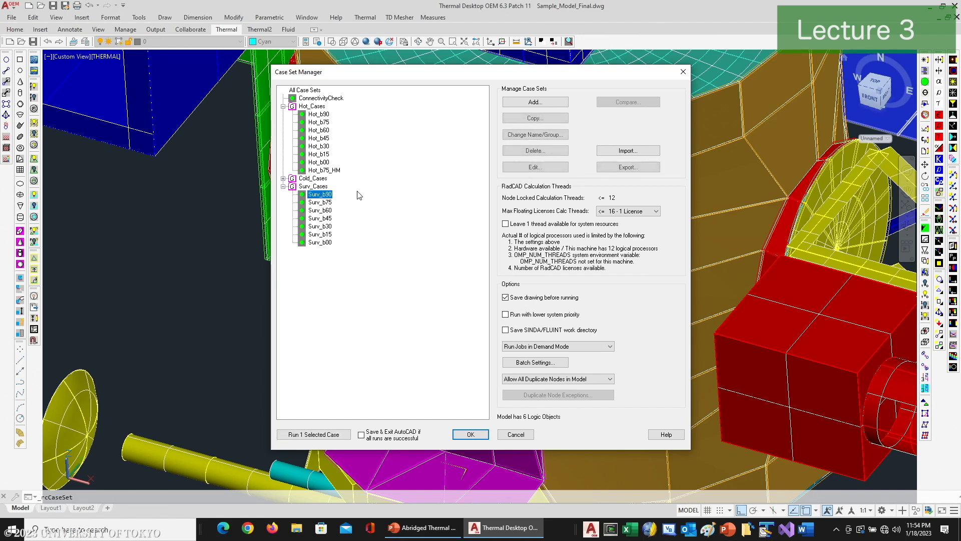
click(534, 134)
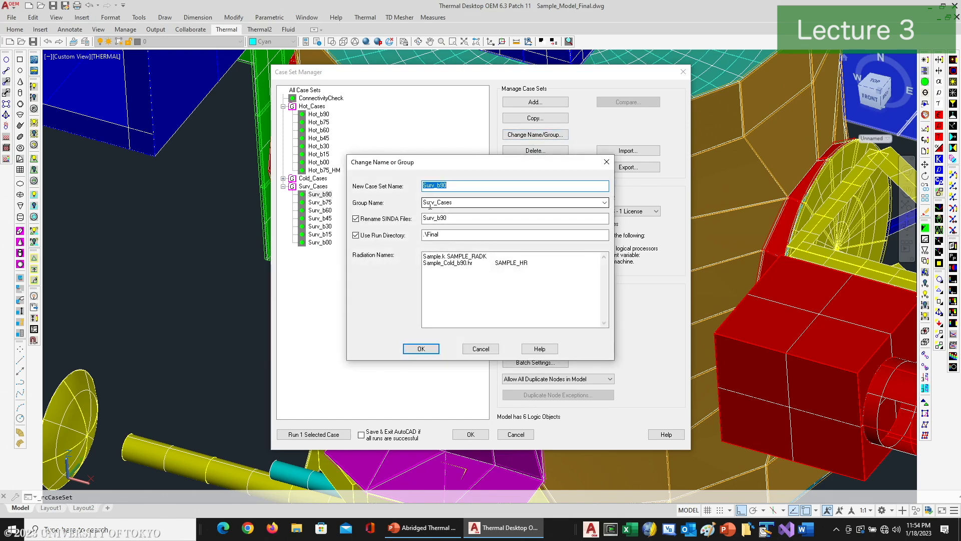
click(481, 349)
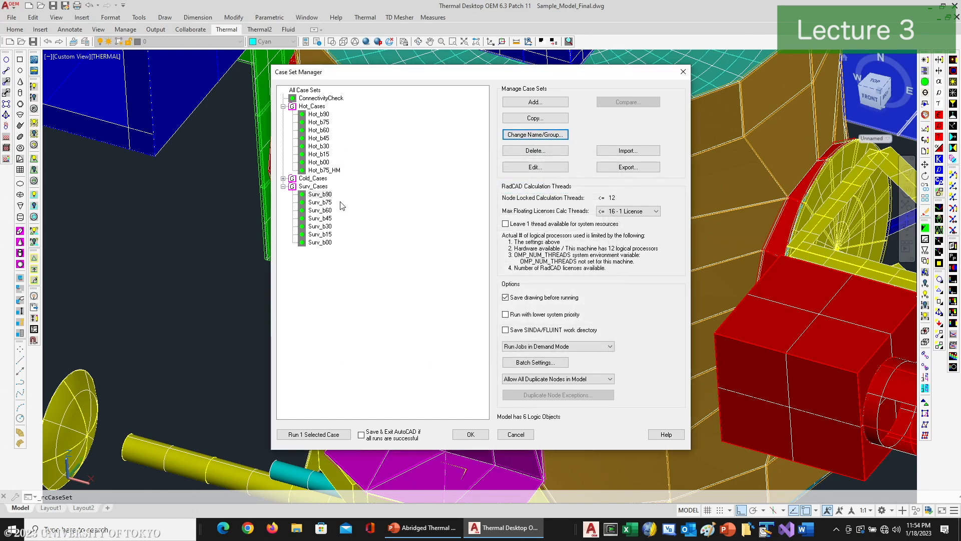
Step: Expand the Cold_Cases group, open and cancel editing of the Surv_b90 case set, and close the Case Set Manager
click(284, 178)
double_click(322, 251)
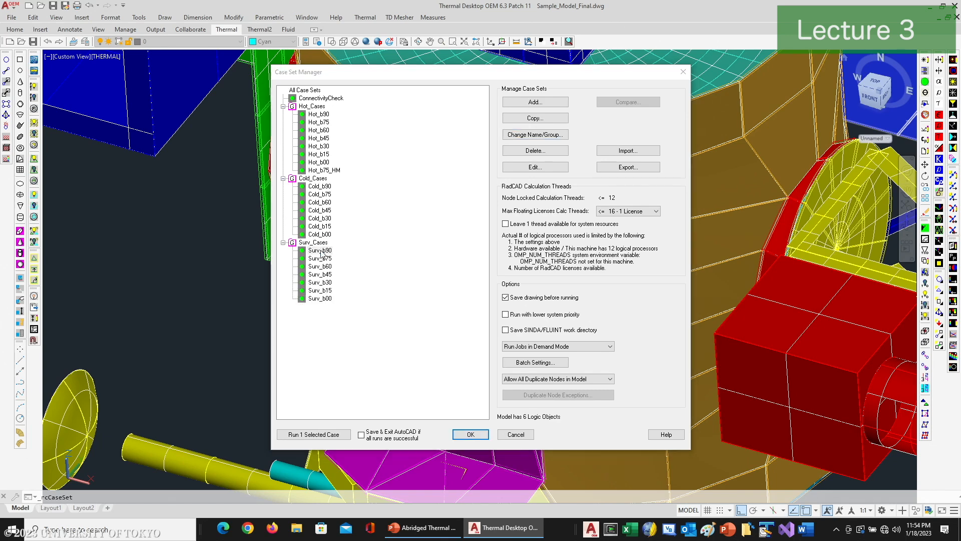
click(633, 406)
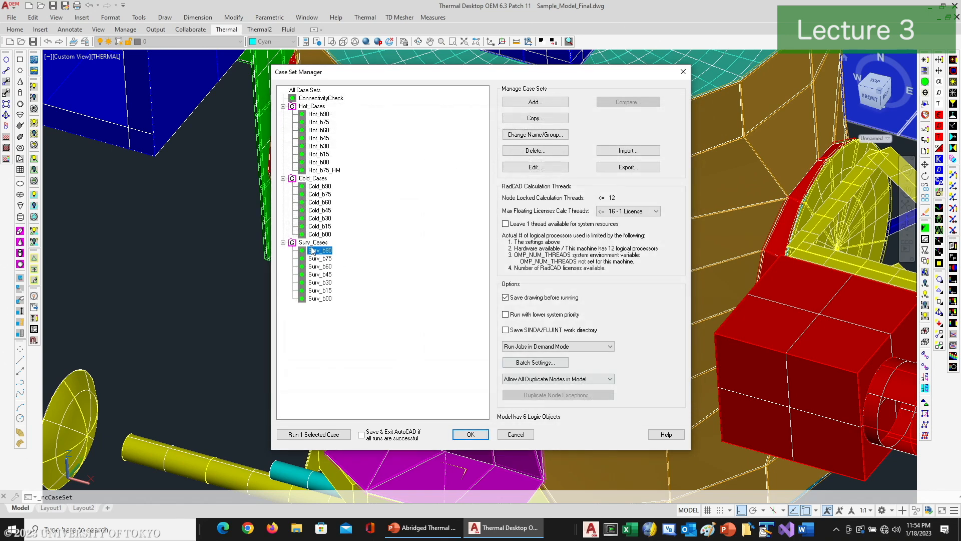
mouse_move(315, 250)
mouse_down()
mouse_move(328, 231)
mouse_move(322, 254)
mouse_up()
click(473, 435)
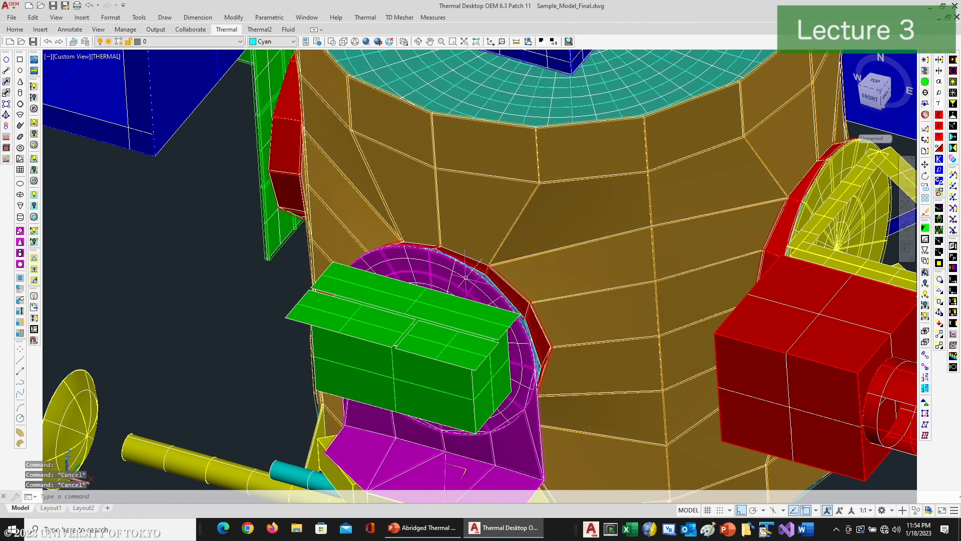
Step: Check the Model Checks slide in PowerPoint, return to Thermal Desktop, and list the Model Browser by Domain Tag Sets
click(424, 527)
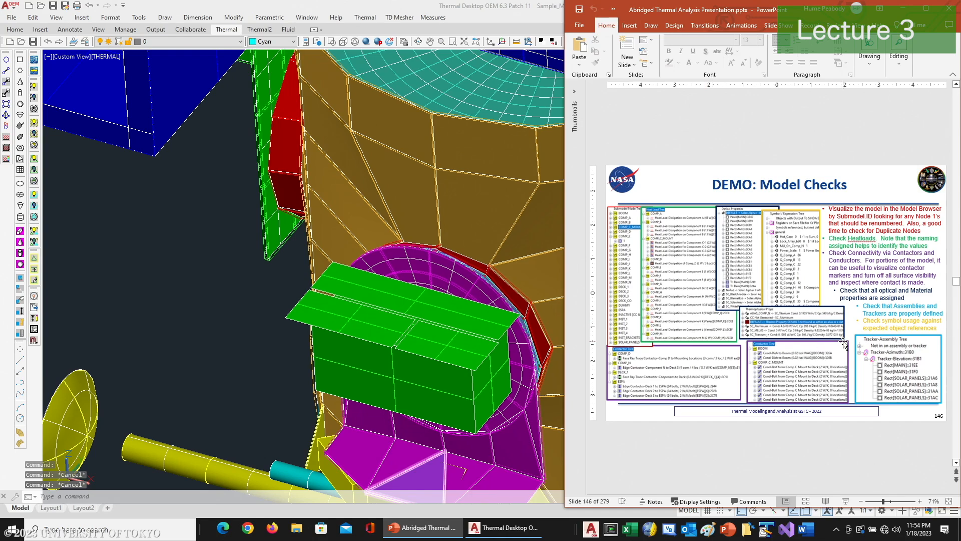
click(503, 528)
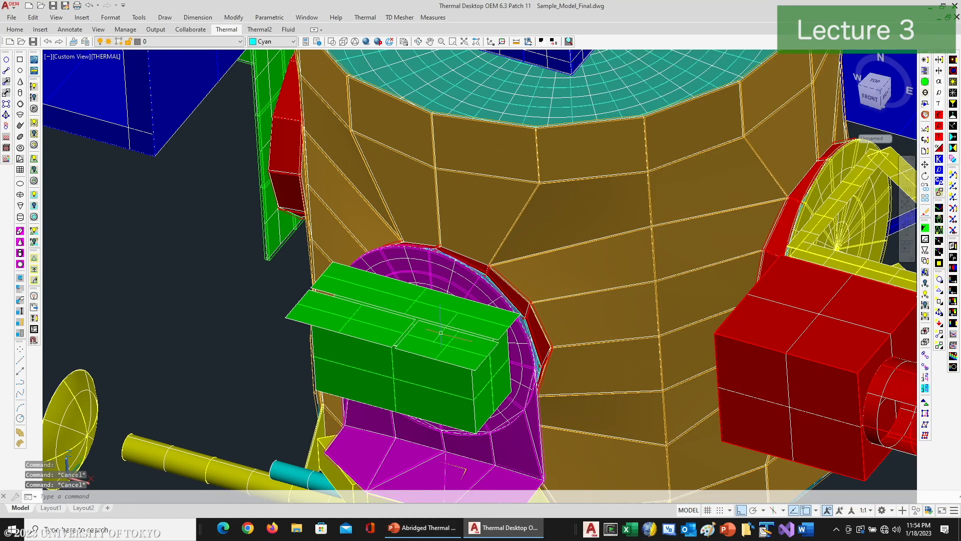
click(925, 70)
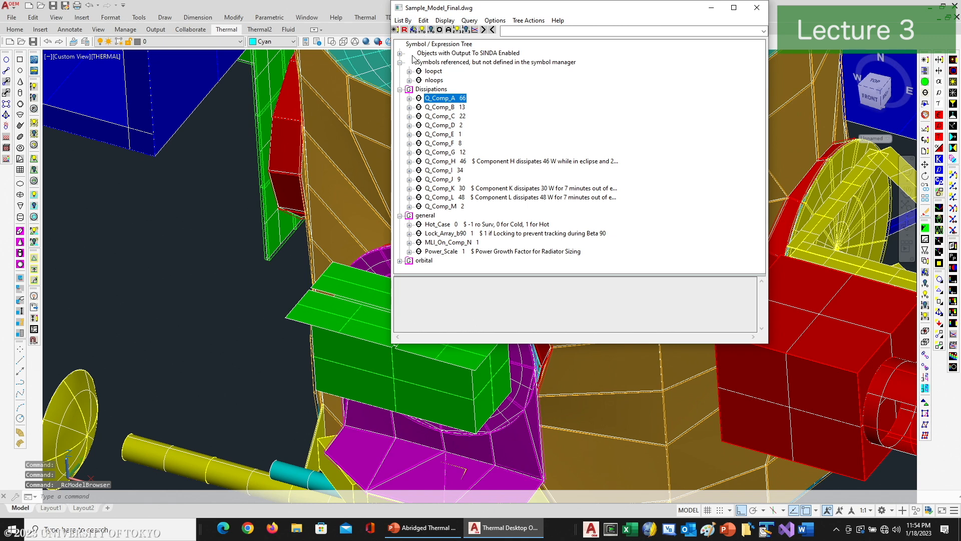
click(404, 20)
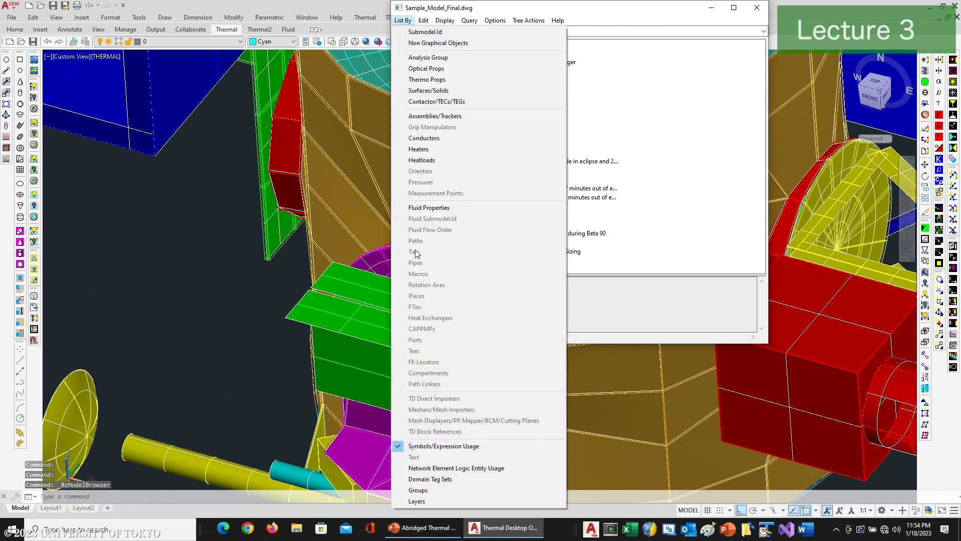
click(421, 479)
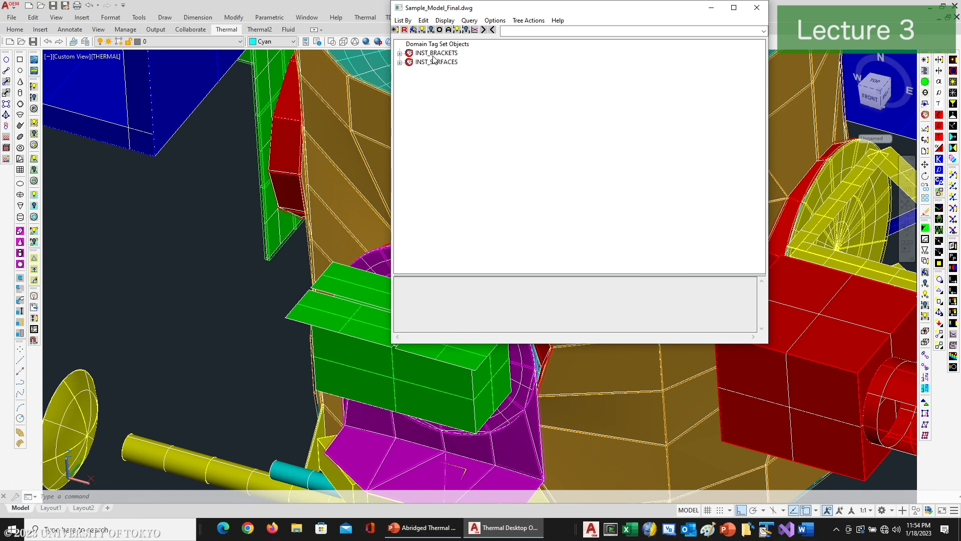
Step: Examine the objects and references of the INST_BRACKETS tag set, expand INST_SURFACES, and minimize the Model Browser
click(400, 53)
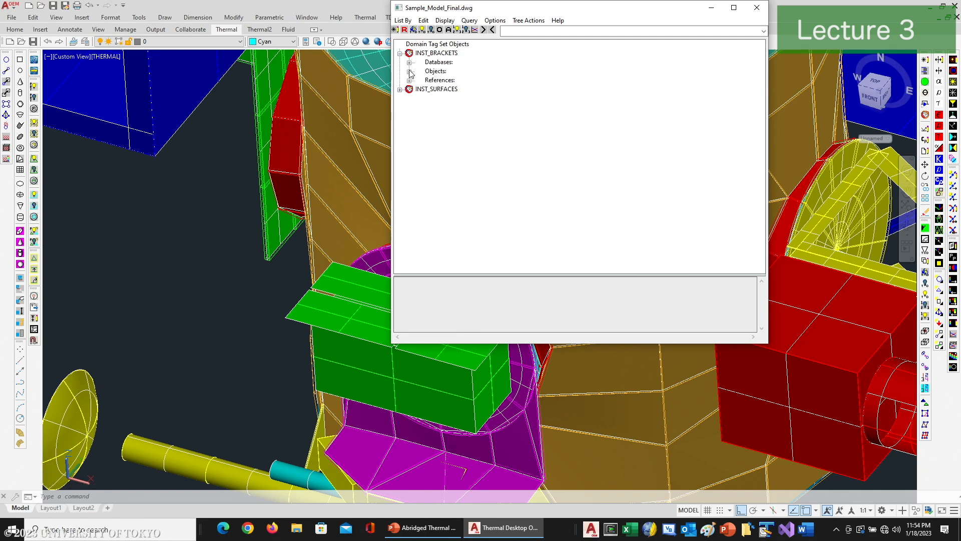
click(410, 71)
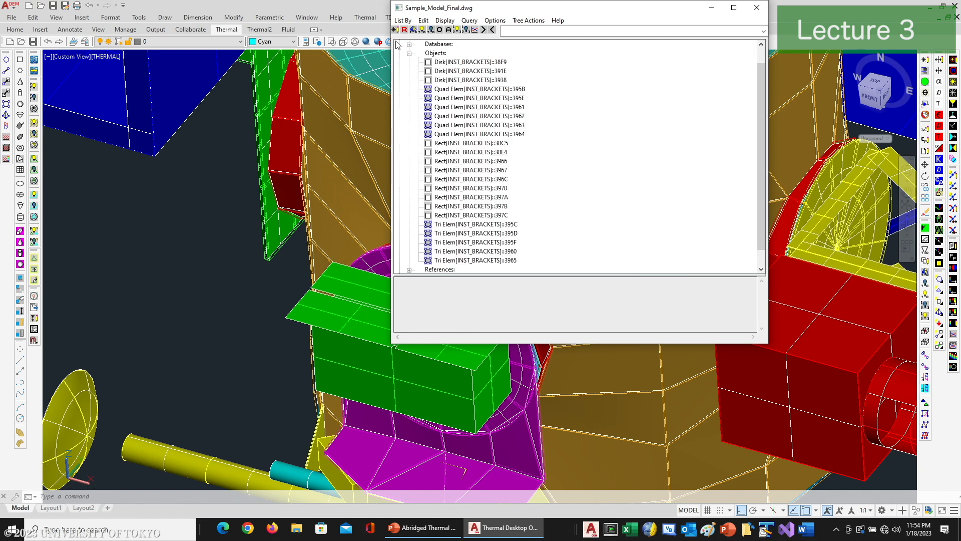
click(410, 54)
click(409, 80)
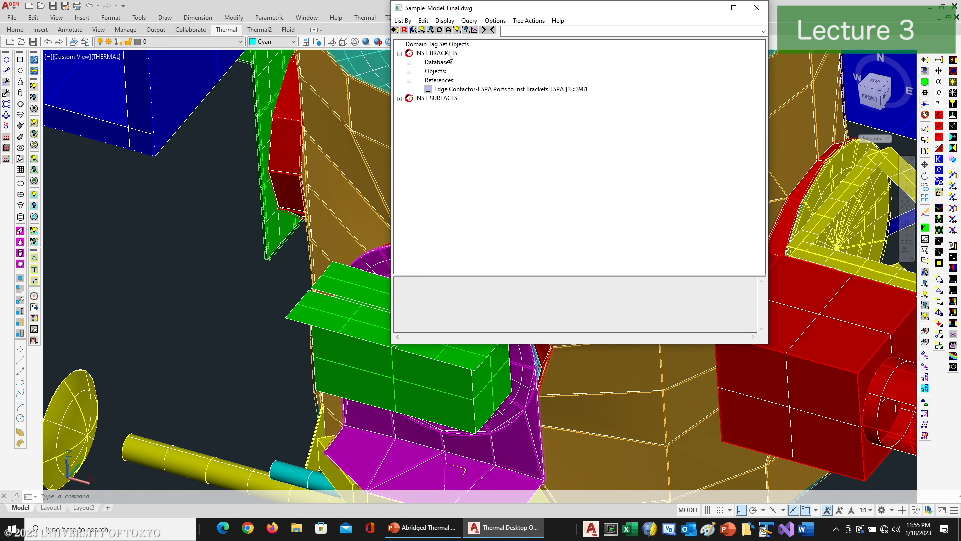
click(400, 98)
click(711, 7)
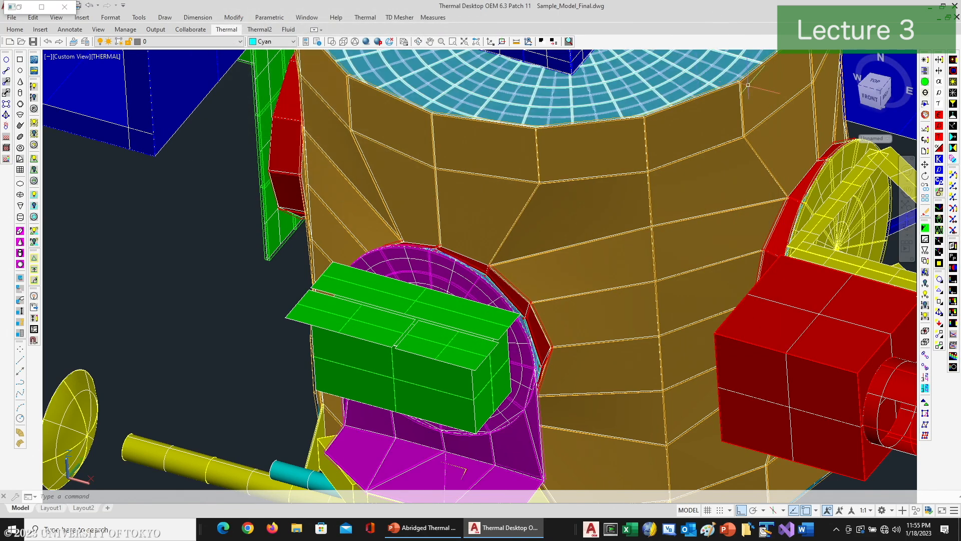
Step: Plot solar absorptivity on the model, bring the whole spacecraft into view, and switch the contour plot to IR emissivity
click(939, 83)
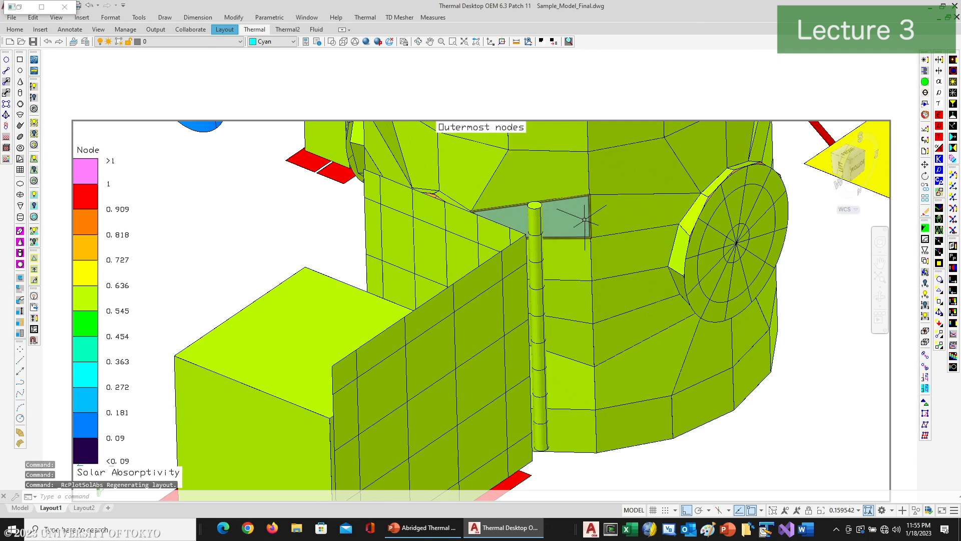
scroll(585, 219, down, 4)
middle_drag(615, 231, 493, 347)
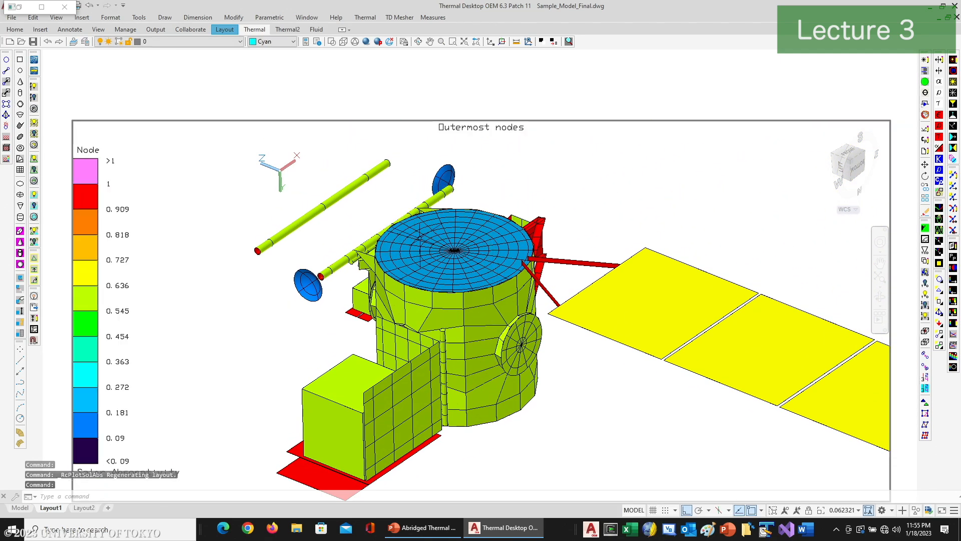
click(940, 117)
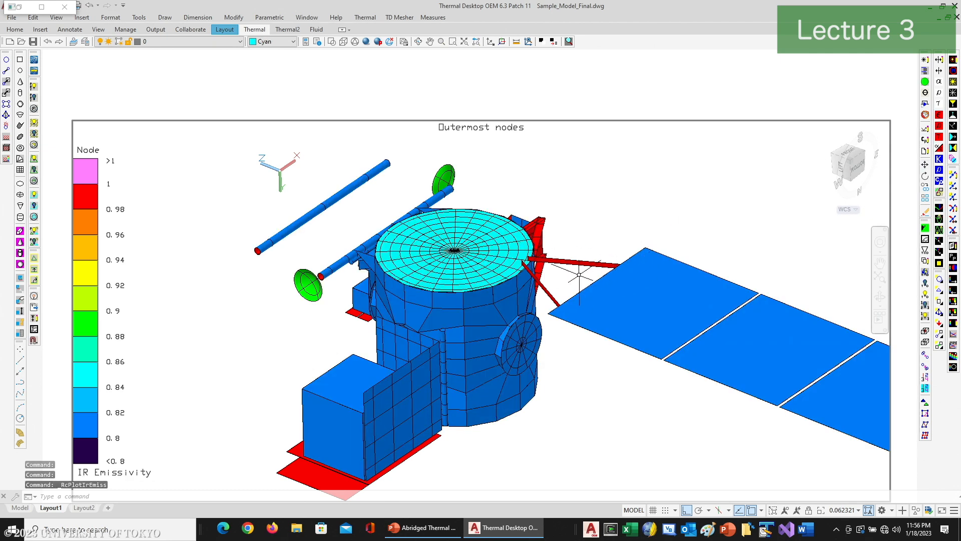
Step: Reopen and close the Model Browser, and check the graphics visibility settings in the user preferences
click(925, 71)
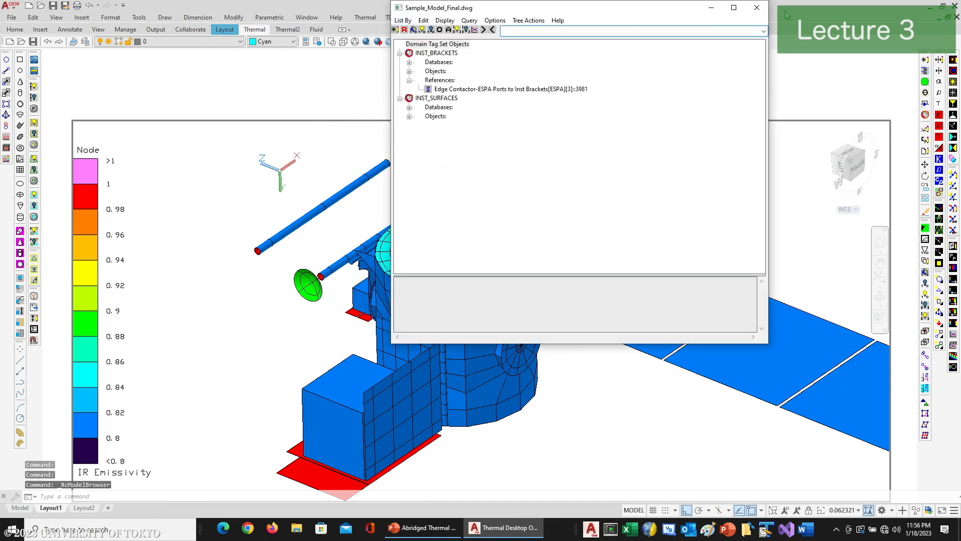
click(757, 8)
click(924, 170)
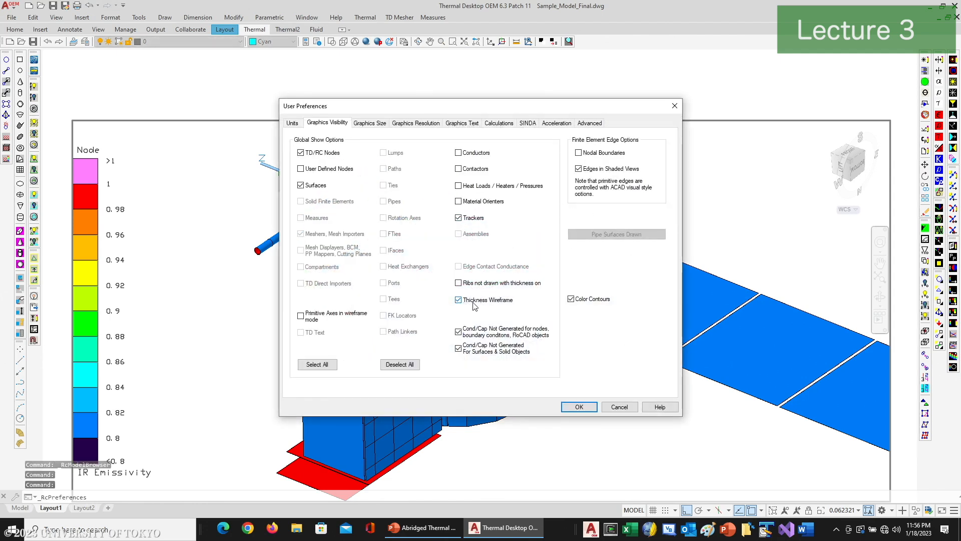
click(576, 406)
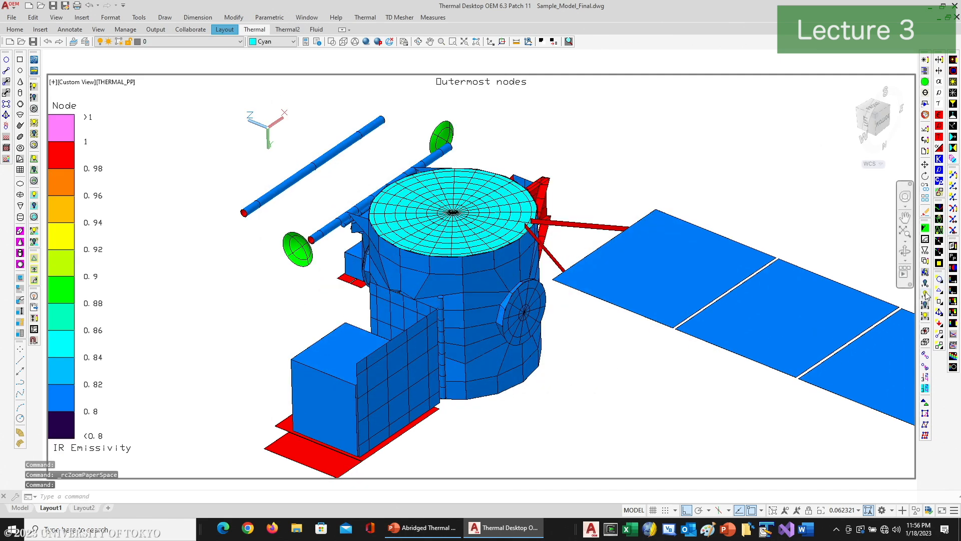
Step: Clear the IR emissivity plot, return to model space and zoom in on the lower corner of the green instrument bracket
click(925, 230)
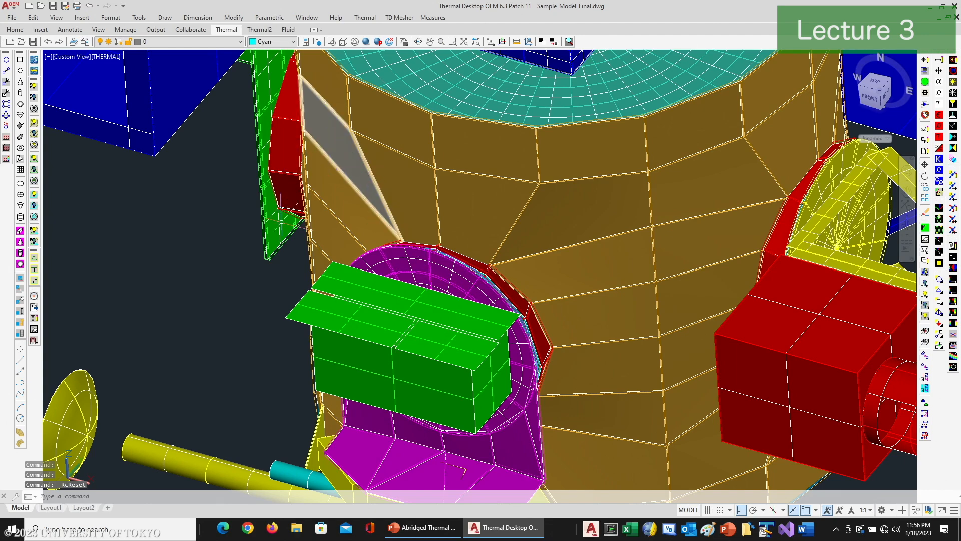
scroll(280, 270, up, 5)
middle_drag(293, 275, 263, 352)
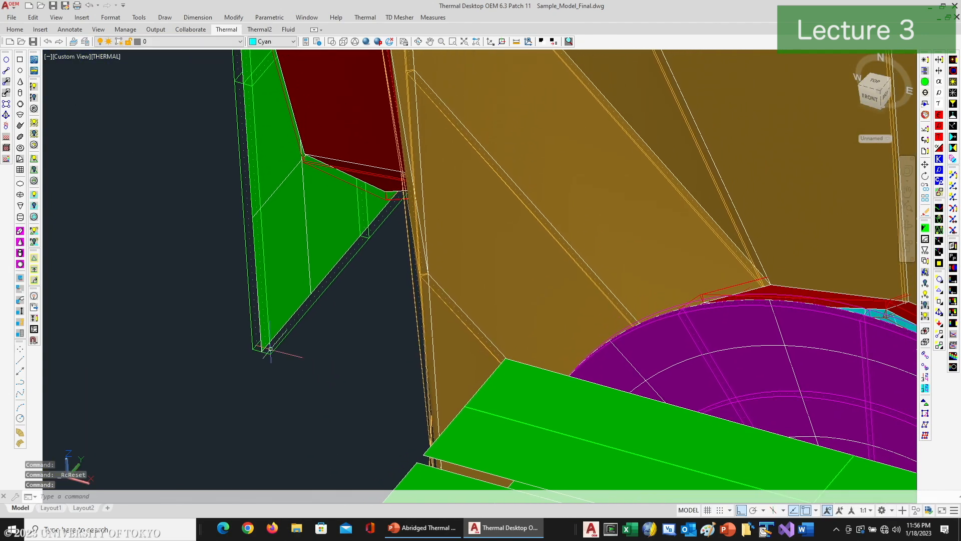
mouse_move(263, 353)
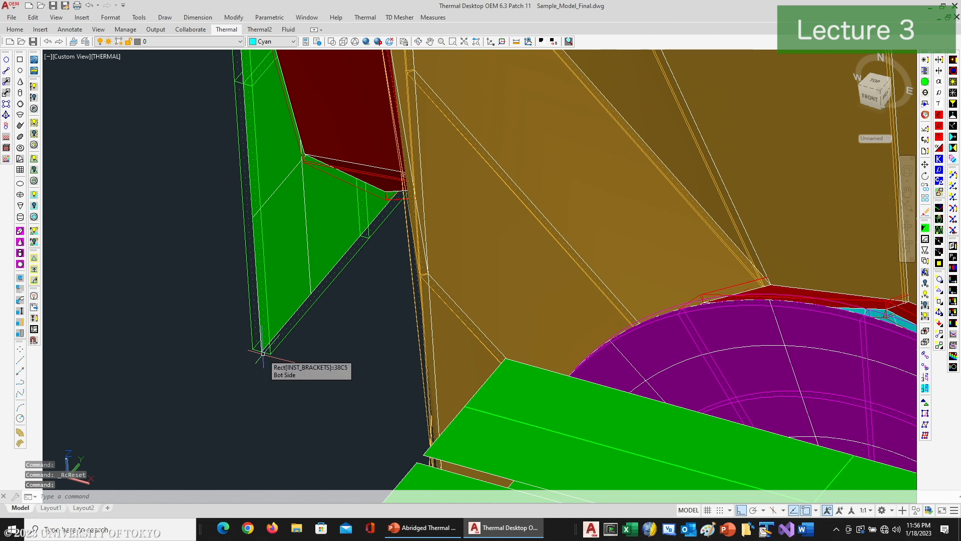
Step: Turn off Thickness Wireframe in the graphics visibility preferences
click(925, 71)
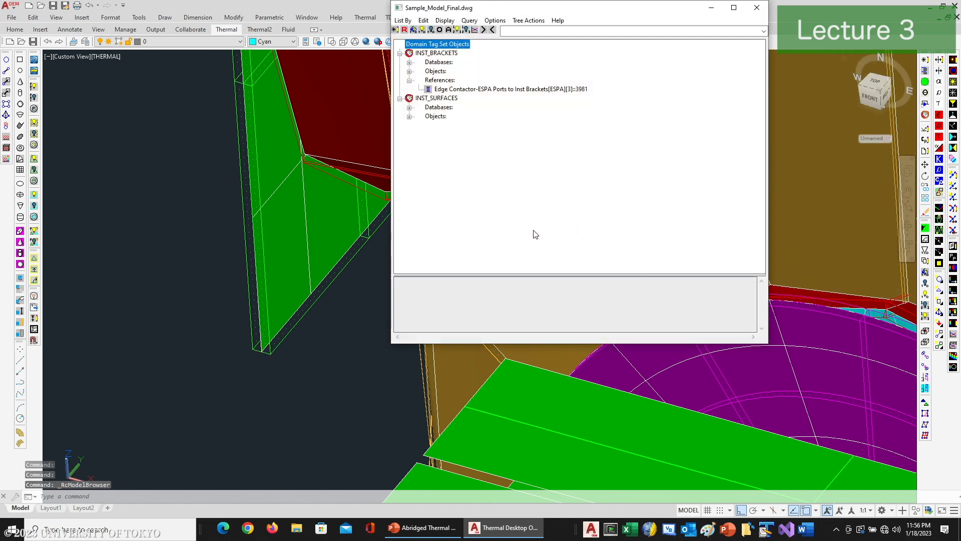
click(757, 8)
click(926, 151)
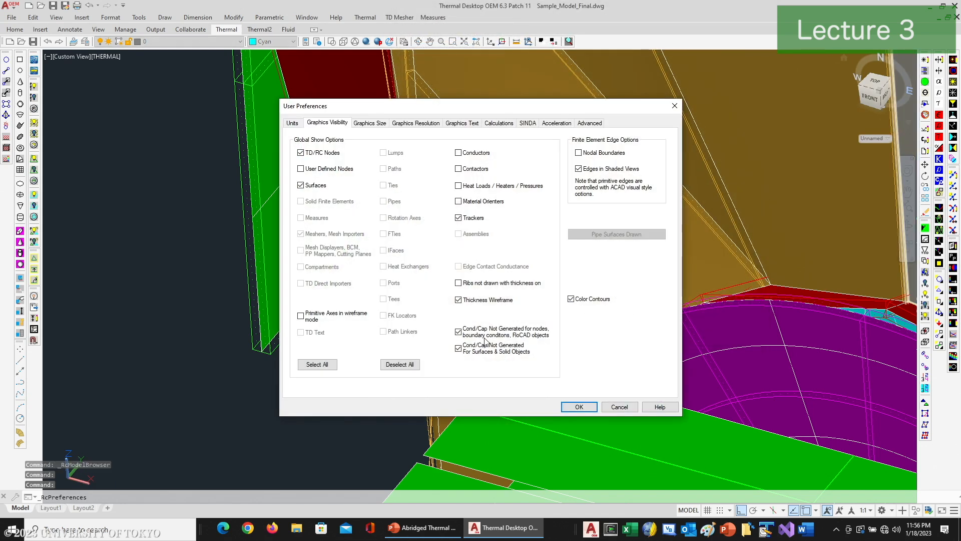
click(475, 302)
click(579, 407)
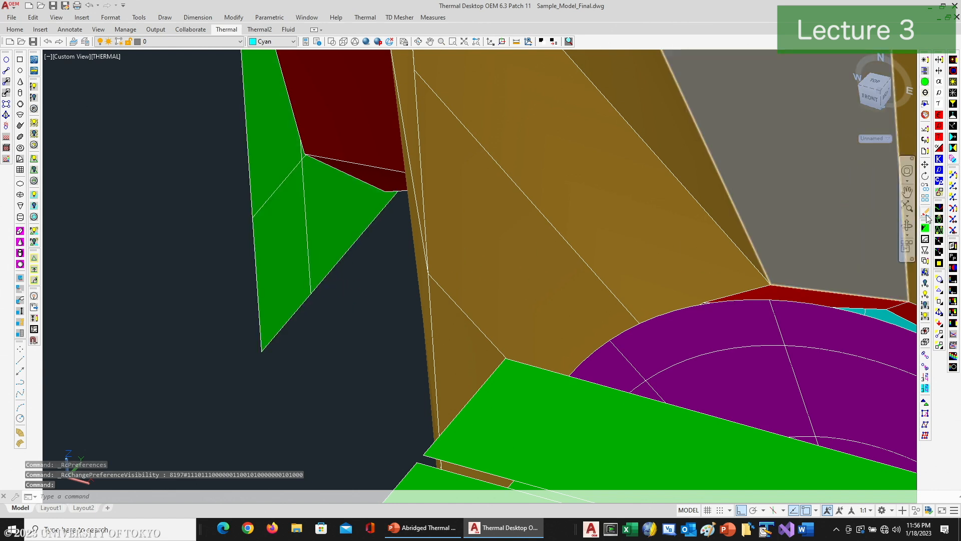
Step: Turn Thickness Wireframe back on in the graphics visibility preferences and inspect the thickness outline at the bracket's lower corner
click(926, 153)
click(476, 300)
click(579, 407)
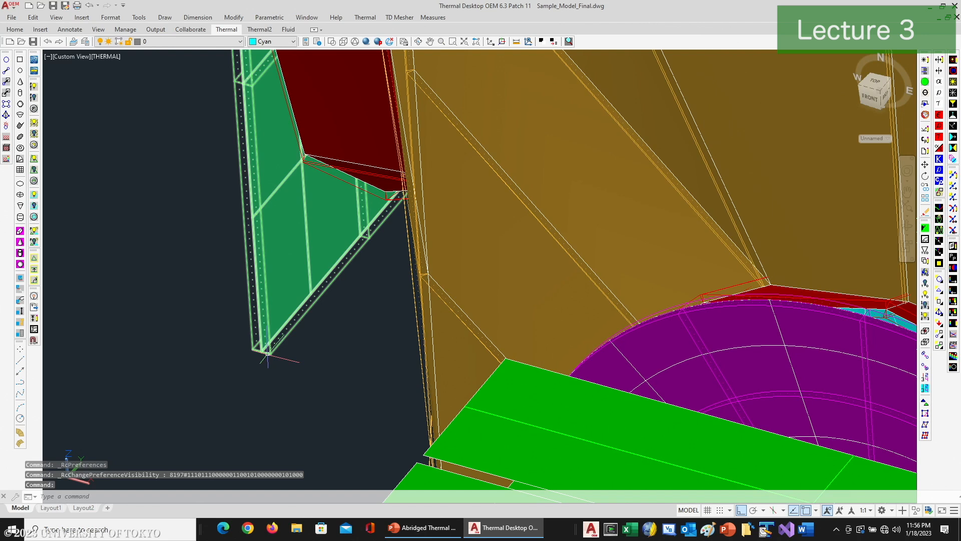
mouse_move(267, 354)
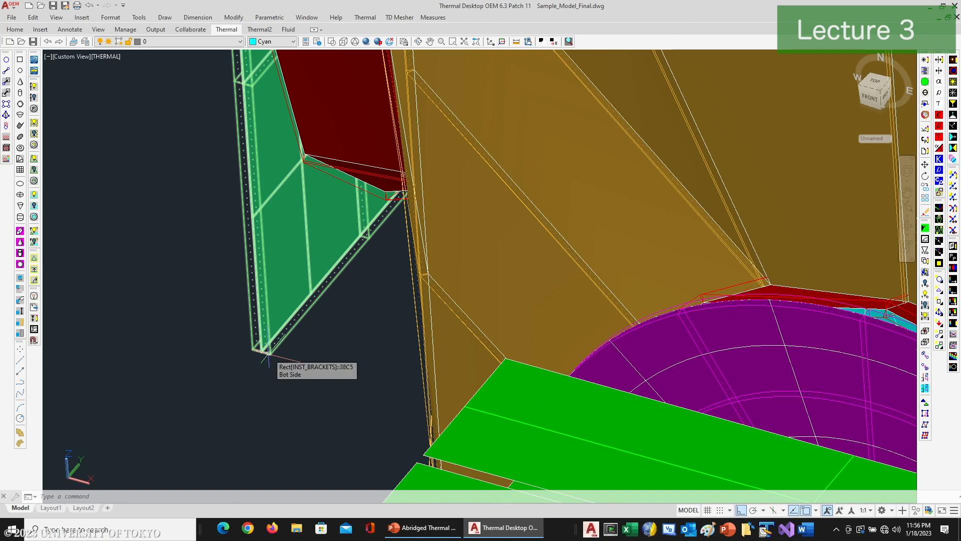
Step: Plot the thermal conductivity of the substrate nodes as colour contours on the spacecraft model
scroll(474, 307, down, 4)
middle_drag(518, 291, 436, 501)
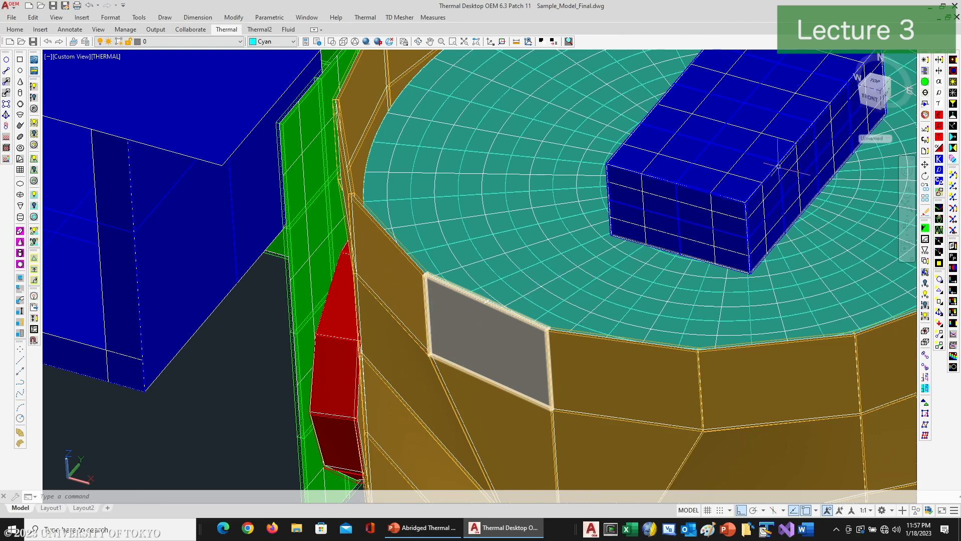
click(939, 160)
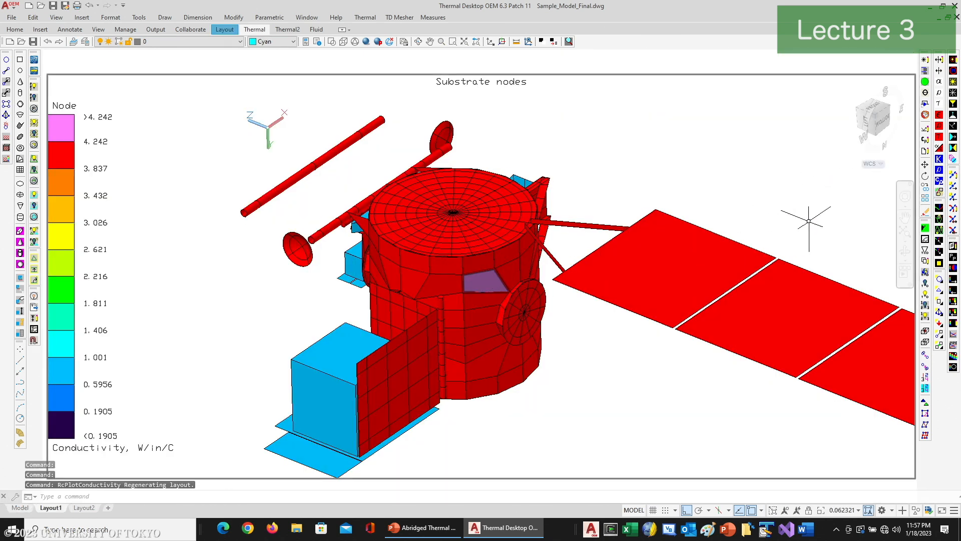
Step: Review the Color by Property Value options among the Model Checks, and leave the list without choosing one
click(365, 17)
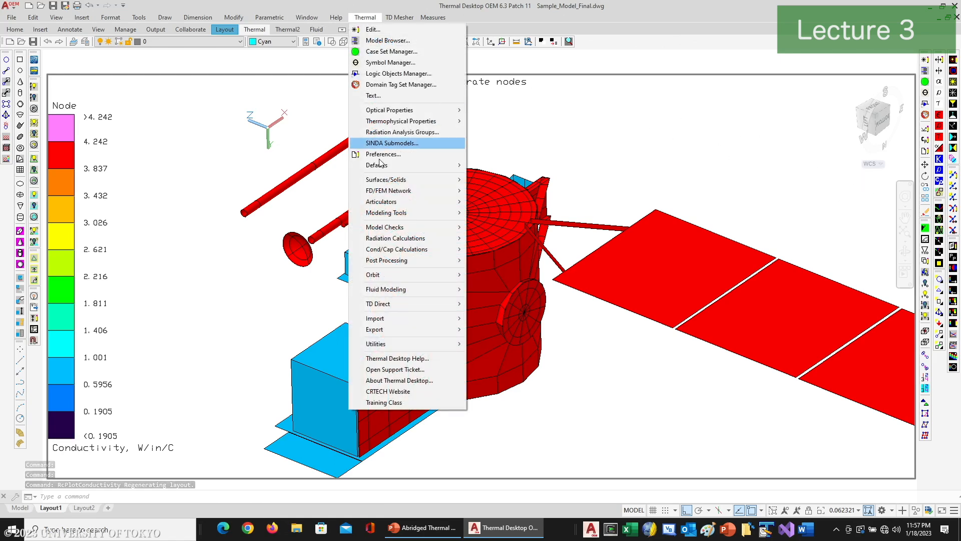
mouse_move(389, 216)
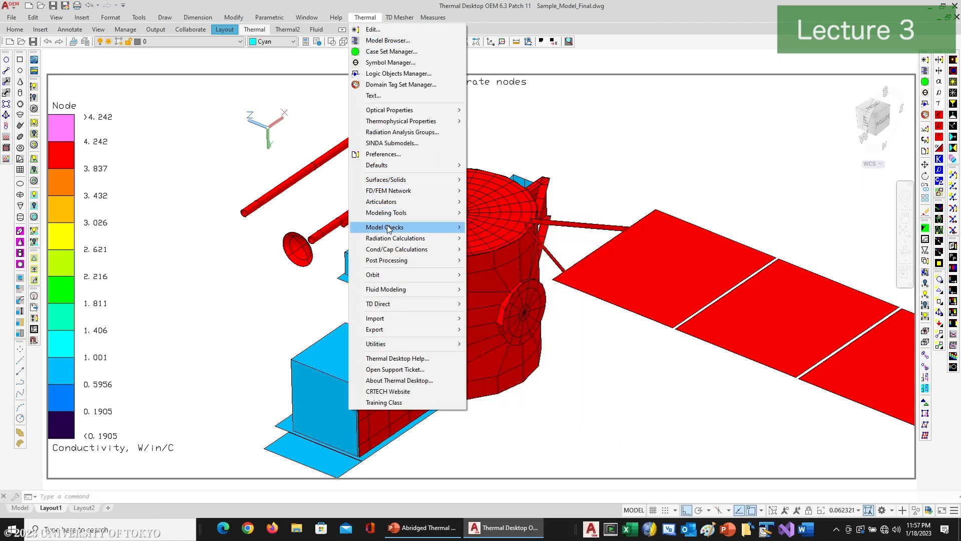
mouse_move(396, 229)
mouse_move(536, 268)
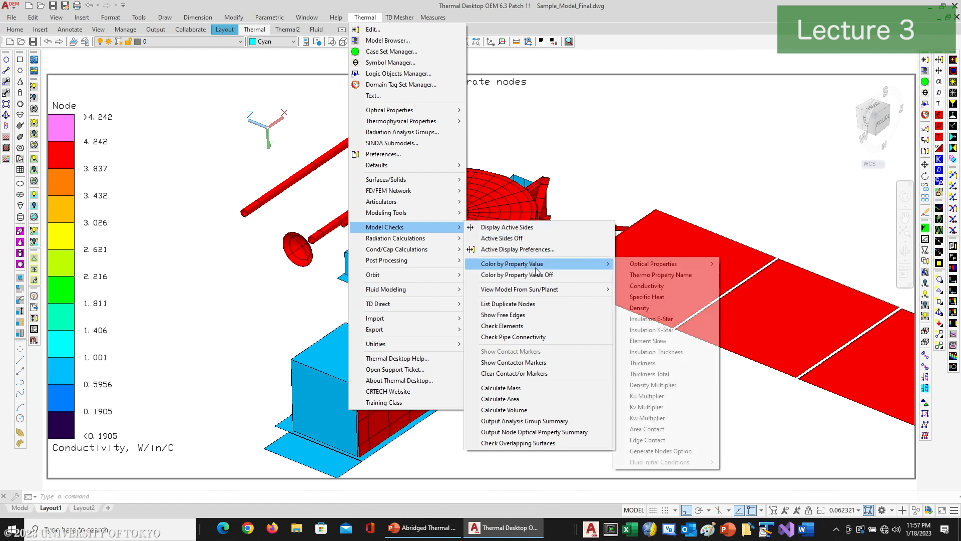
mouse_move(656, 264)
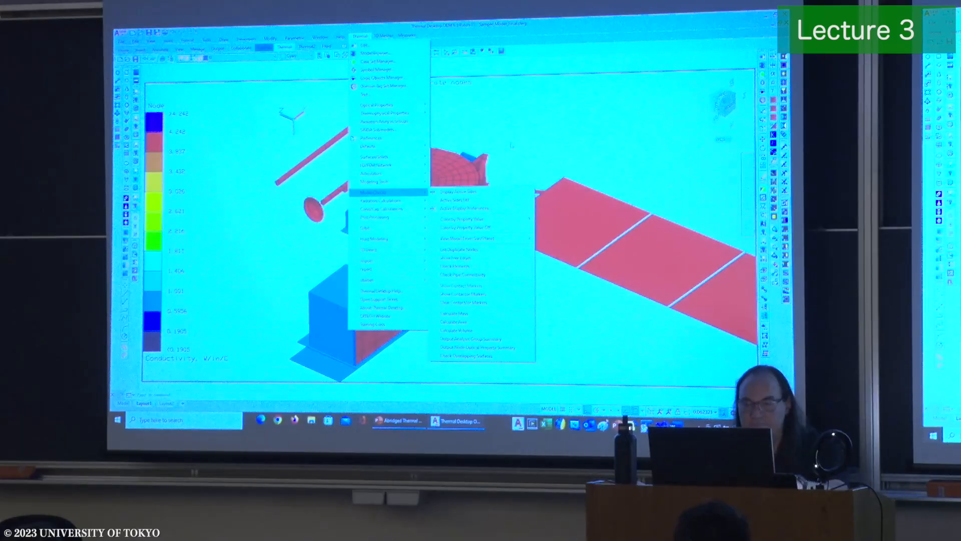
key(Escape)
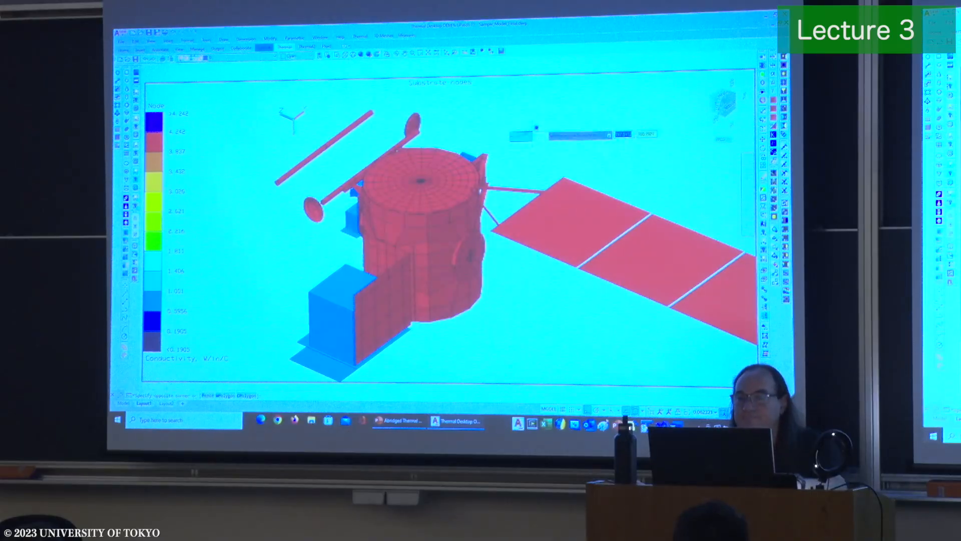
Step: Switch to PowerPoint, start the slide show from the Model Checks slide, advance to the CaseSets slide and open the slide show options
click(399, 421)
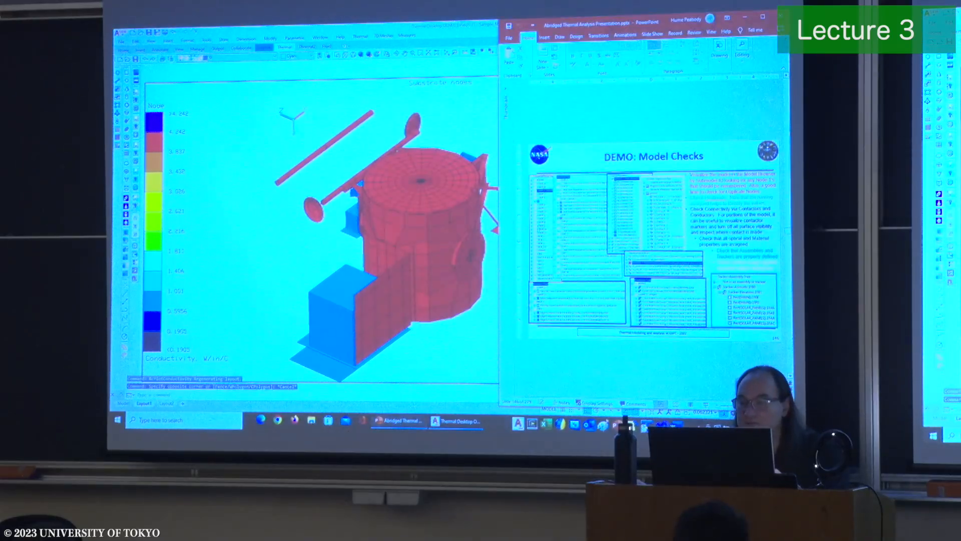
key(shift+F5)
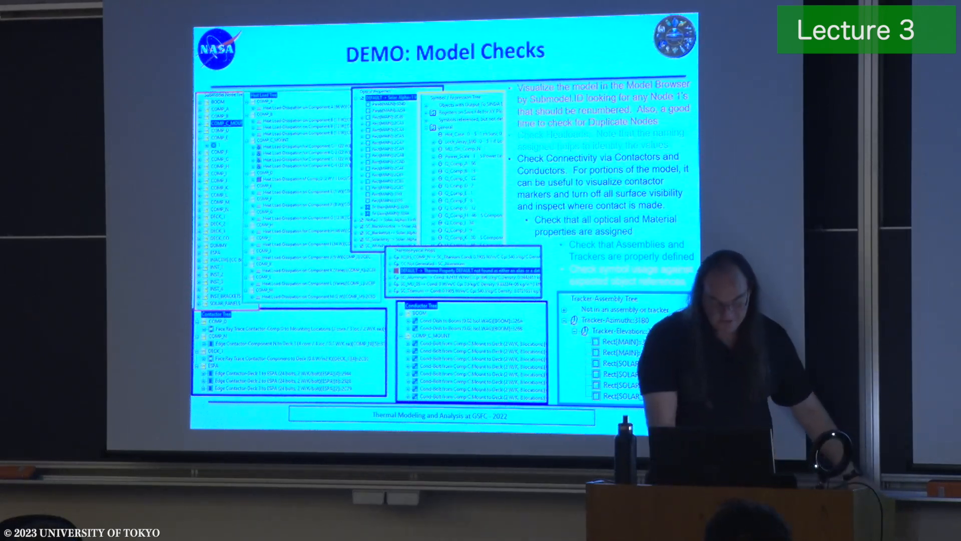
key(Right)
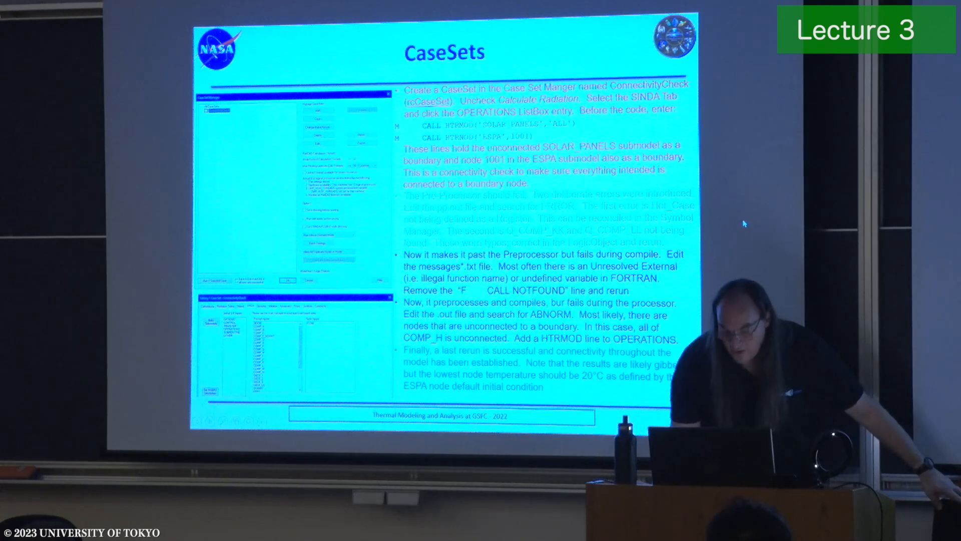
right_click(590, 210)
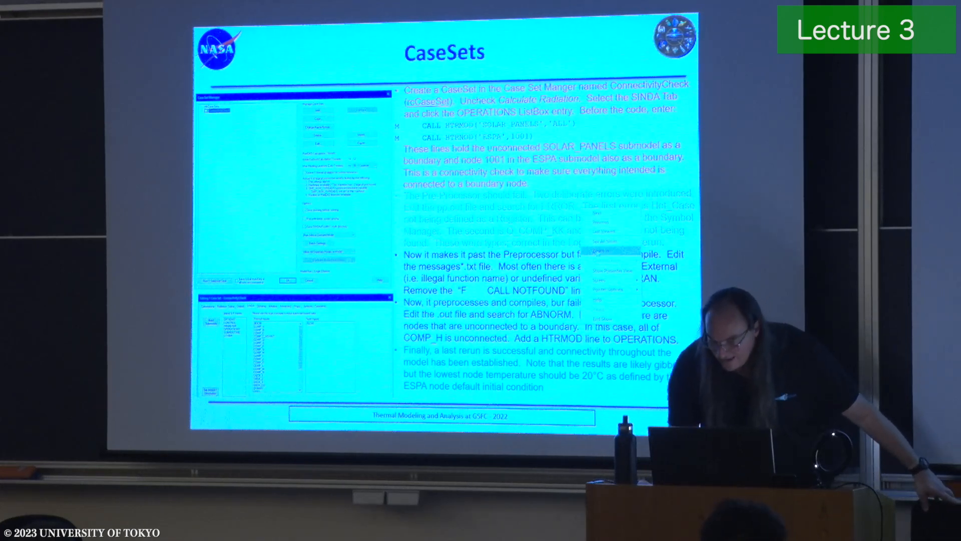